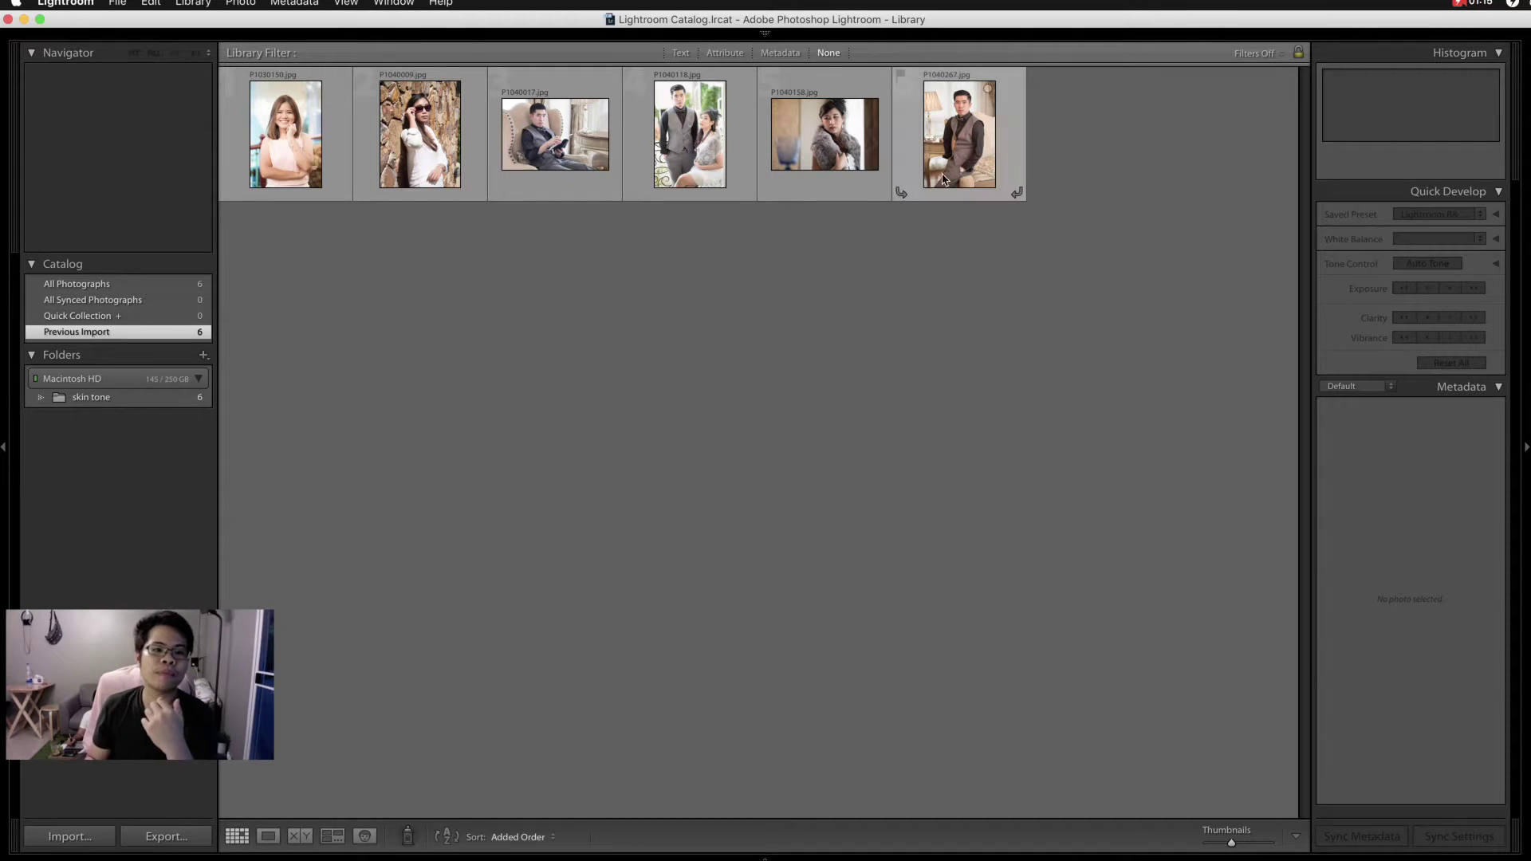
Open the man-in-armchair photo in Loupe view and switch to the Develop module
{"action": "mouse_move", "coordinate": [553, 134]}
{"action": "double_click", "coordinate": [540, 149]}
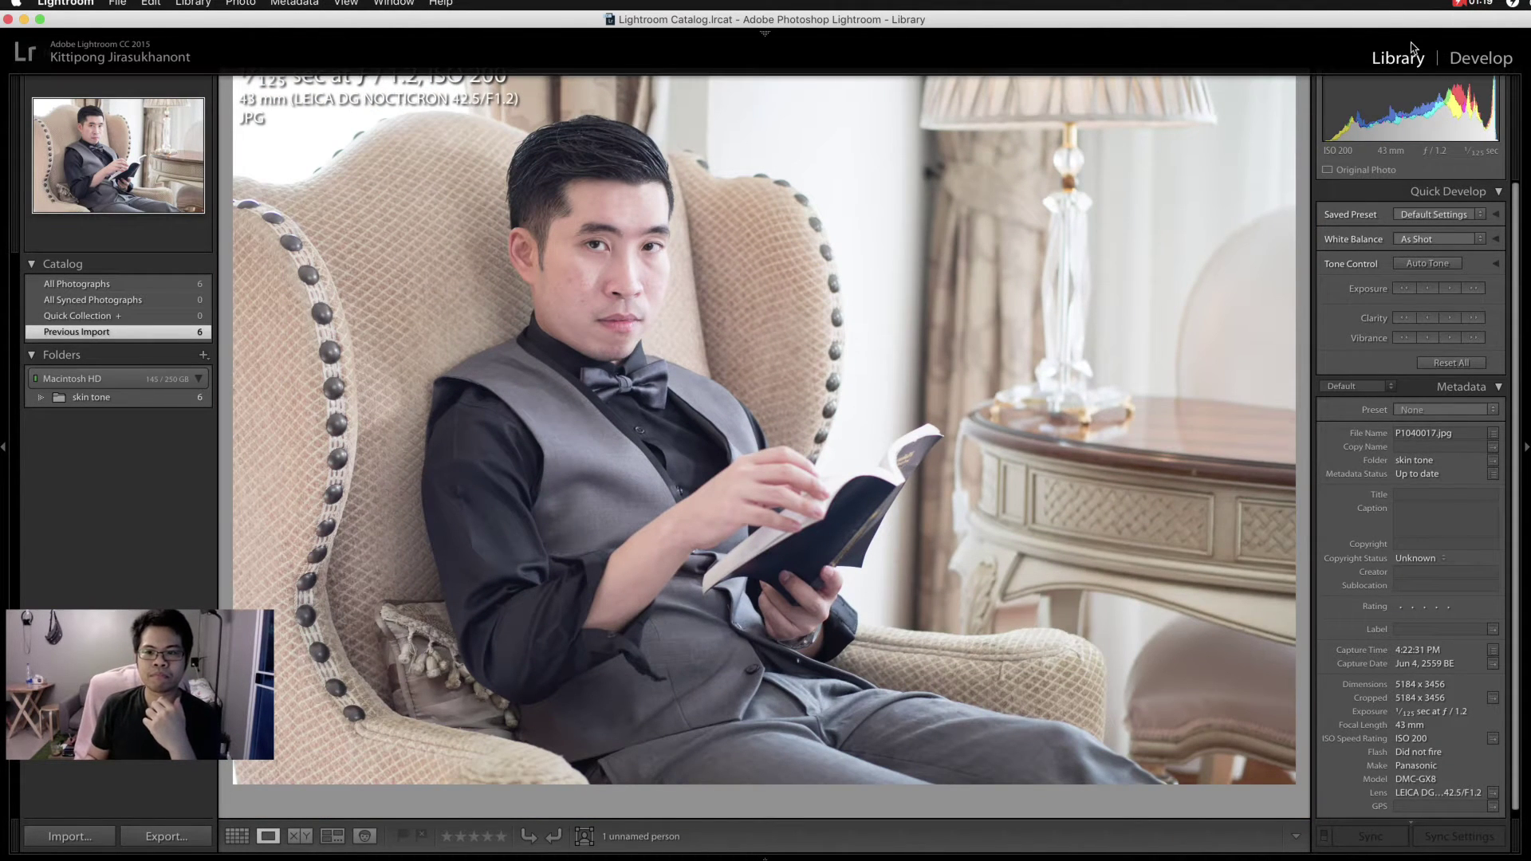
{"action": "mouse_move", "coordinate": [1458, 59]}
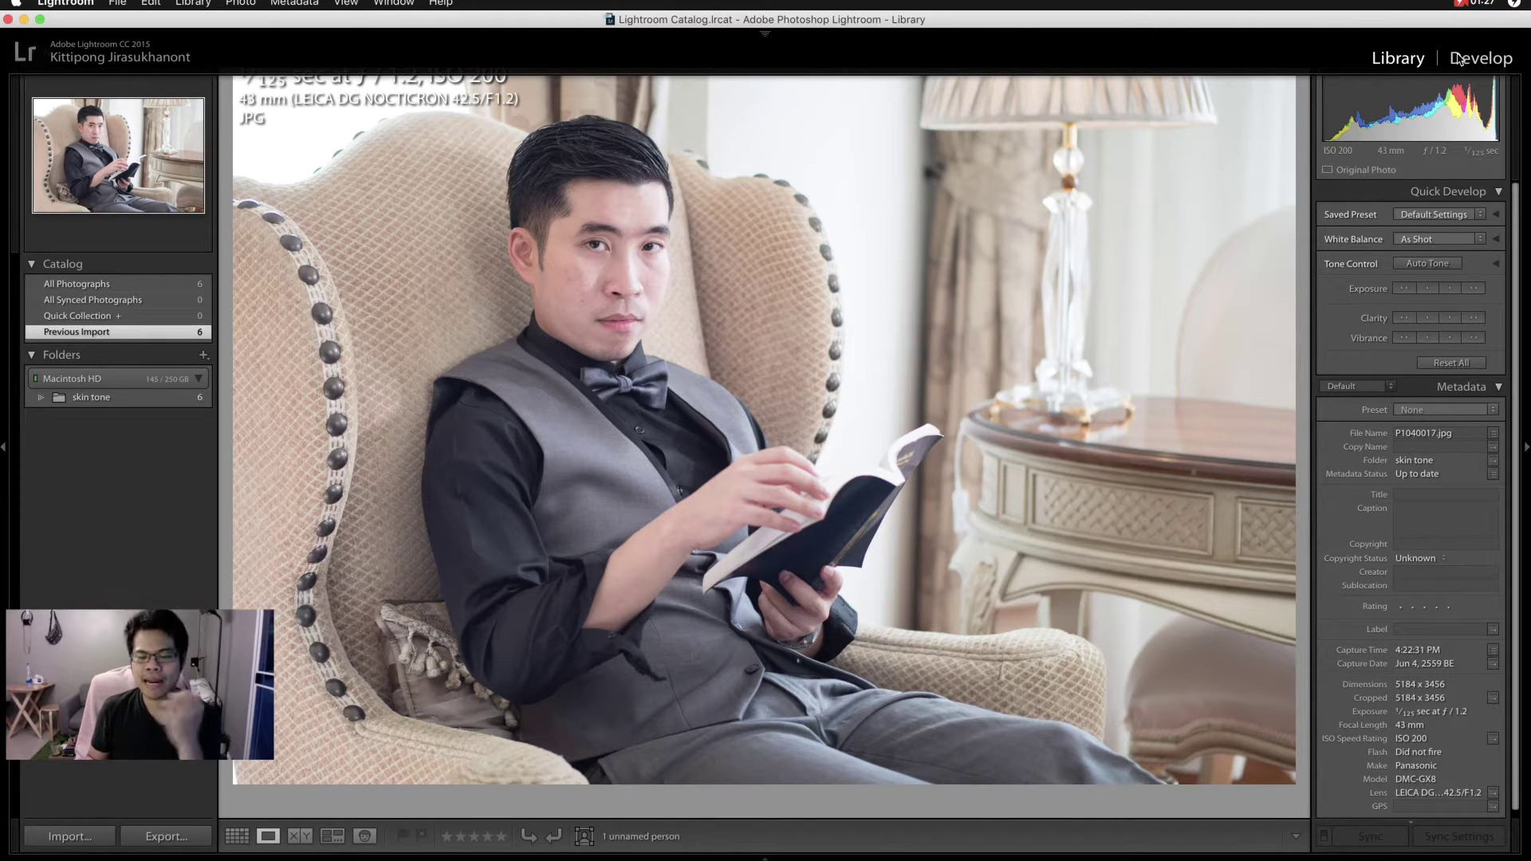
{"action": "left_click", "coordinate": [1458, 58]}
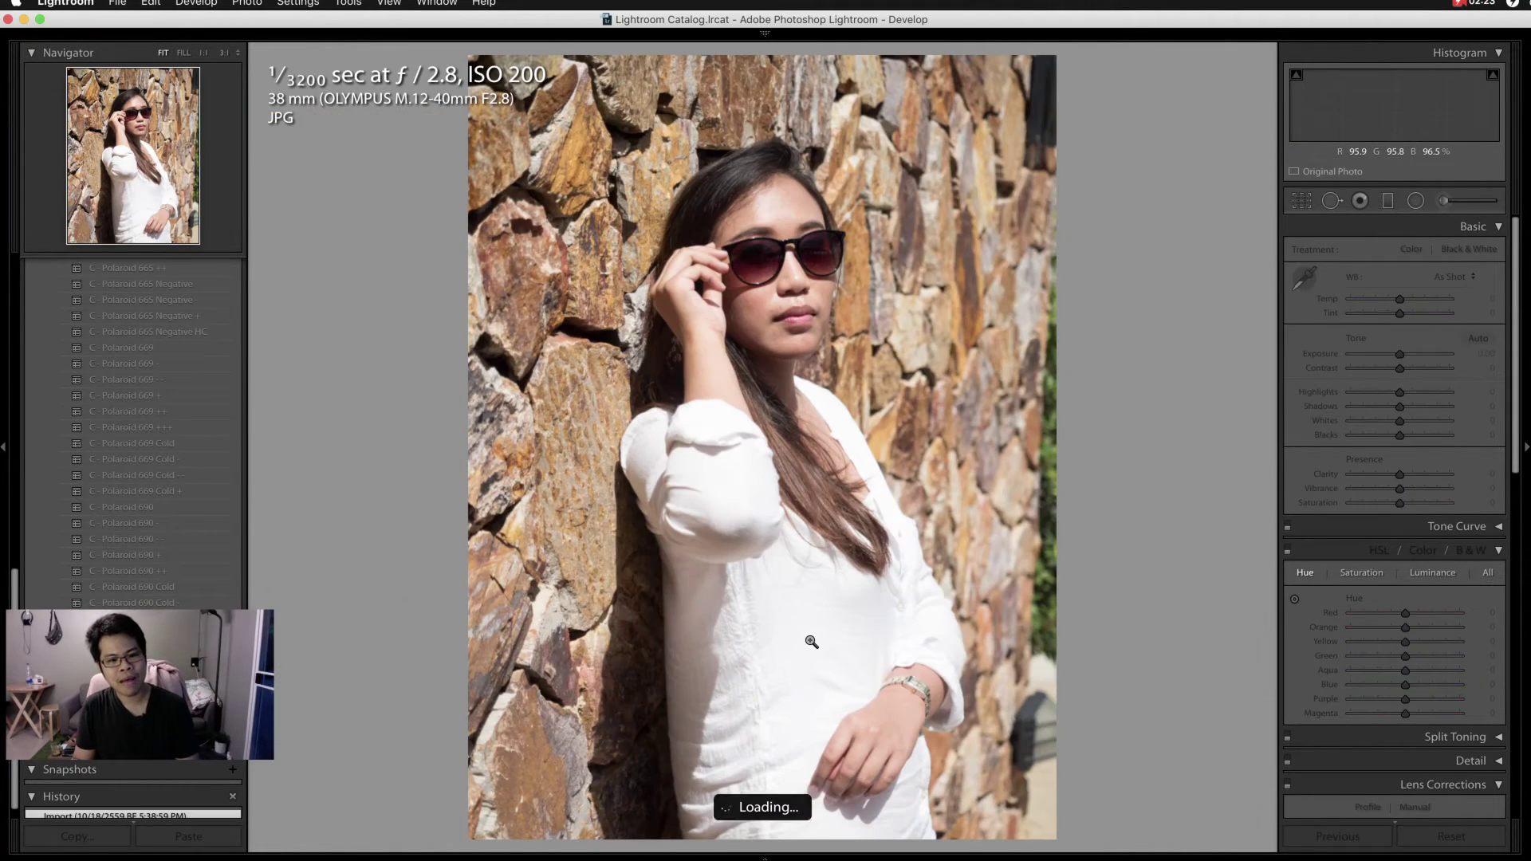
Move to the smiling woman in pink, cool Temp to -14, then reset it to 0
{"action": "key", "text": "Right"}
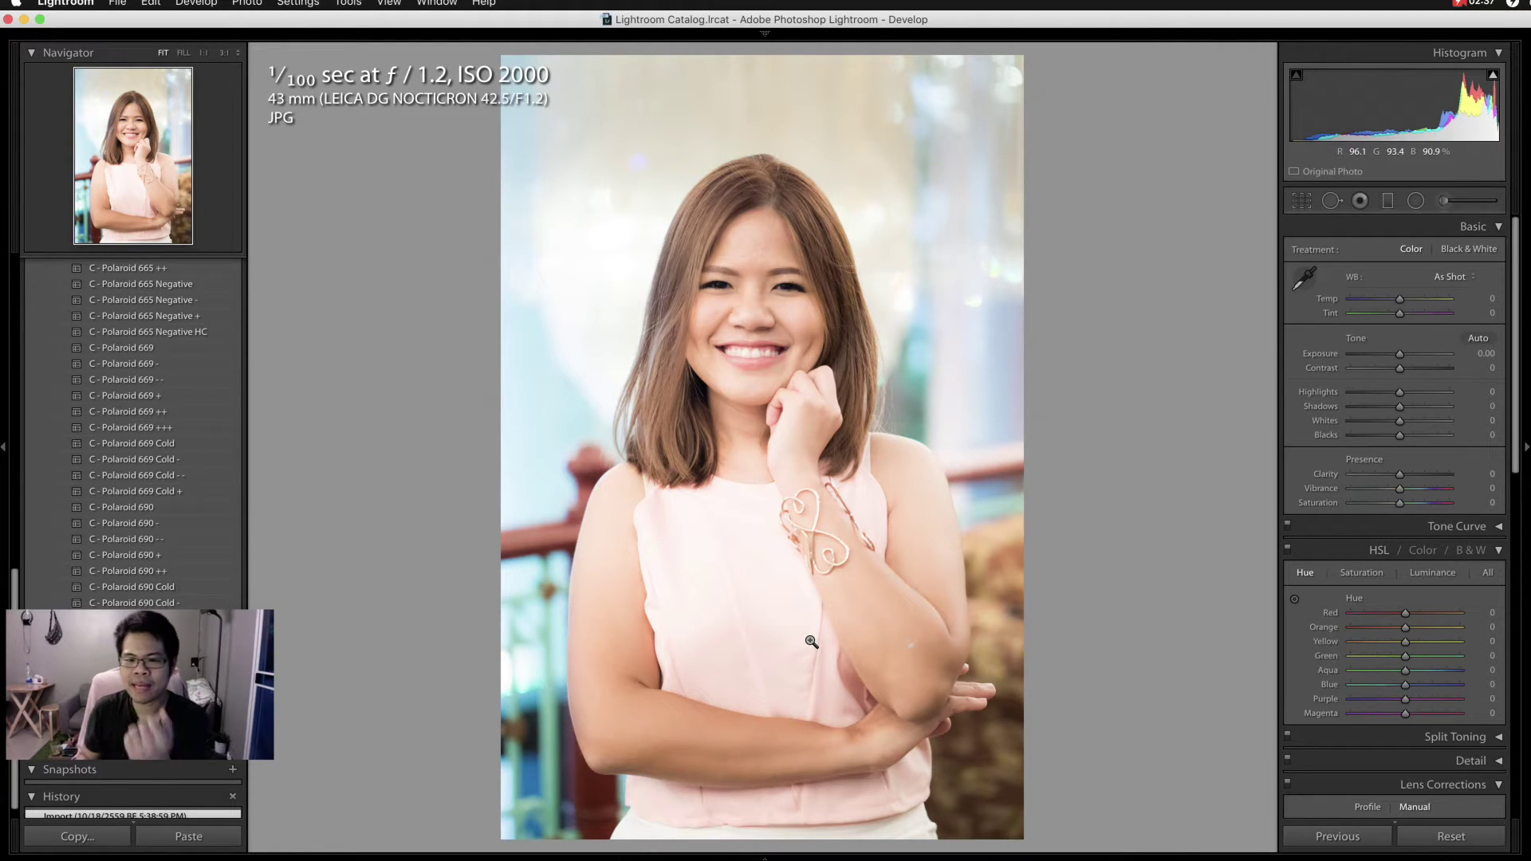
{"action": "left_click_drag", "start_coordinate": [1381, 299], "coordinate": [1390, 302]}
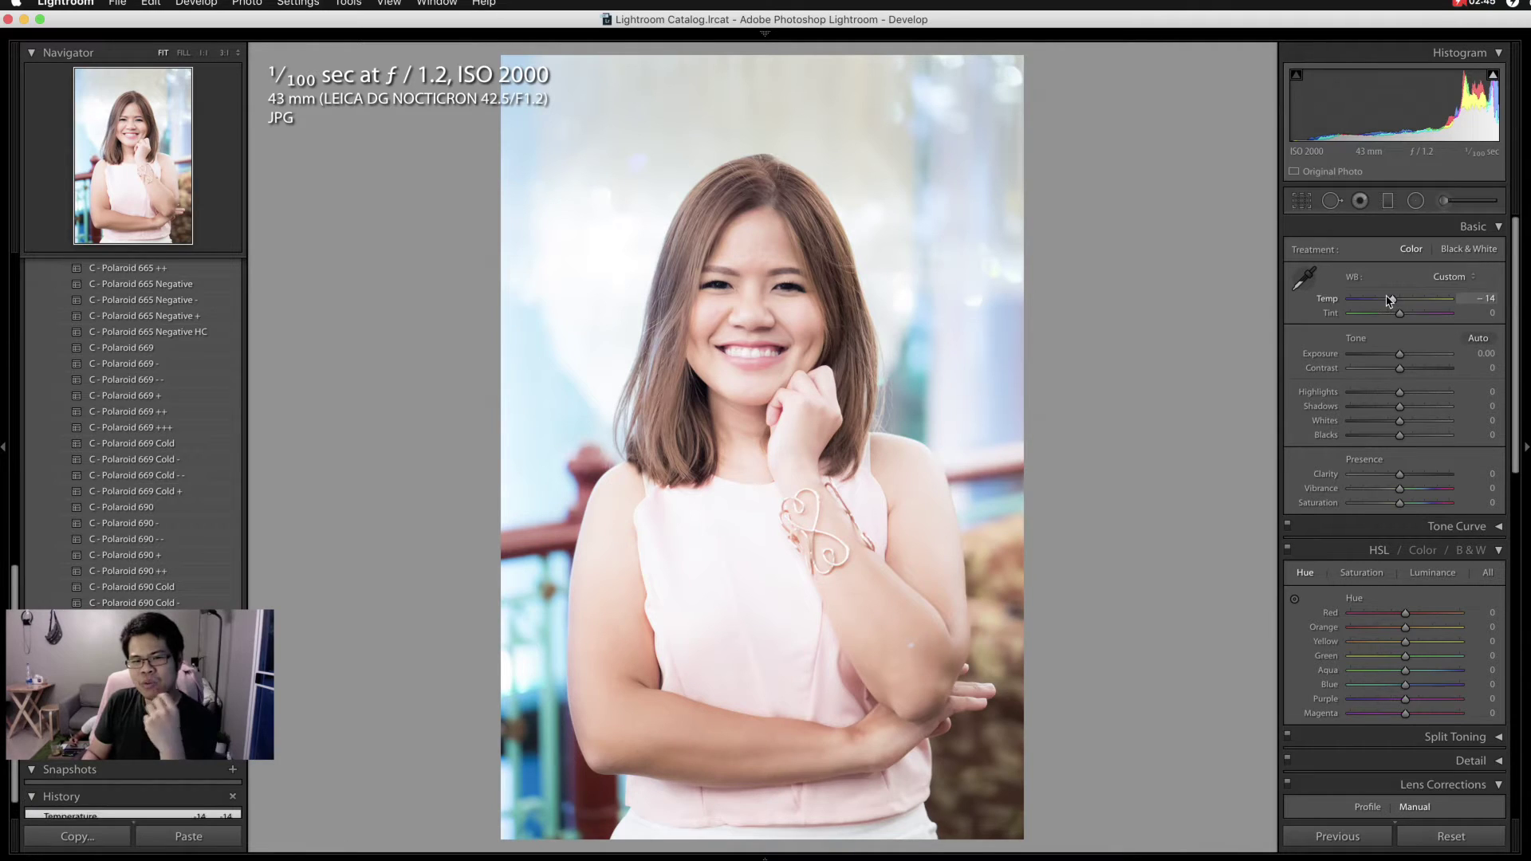
{"action": "double_click", "coordinate": [1338, 306]}
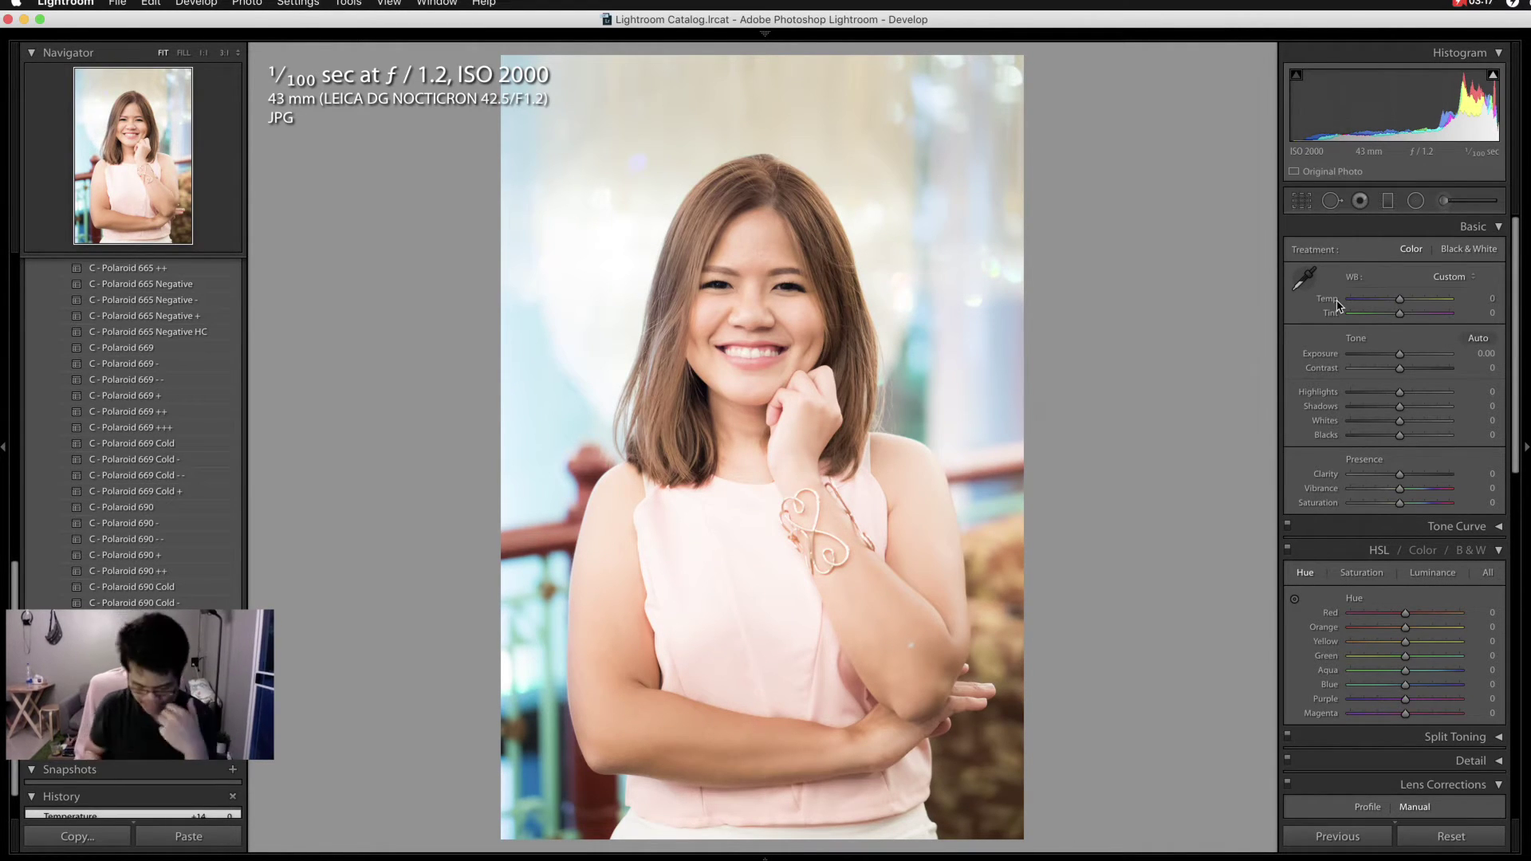
Step forward through the filmstrip to the man-in-armchair photo
{"action": "key", "text": "Right"}
{"action": "key", "text": "Right"}
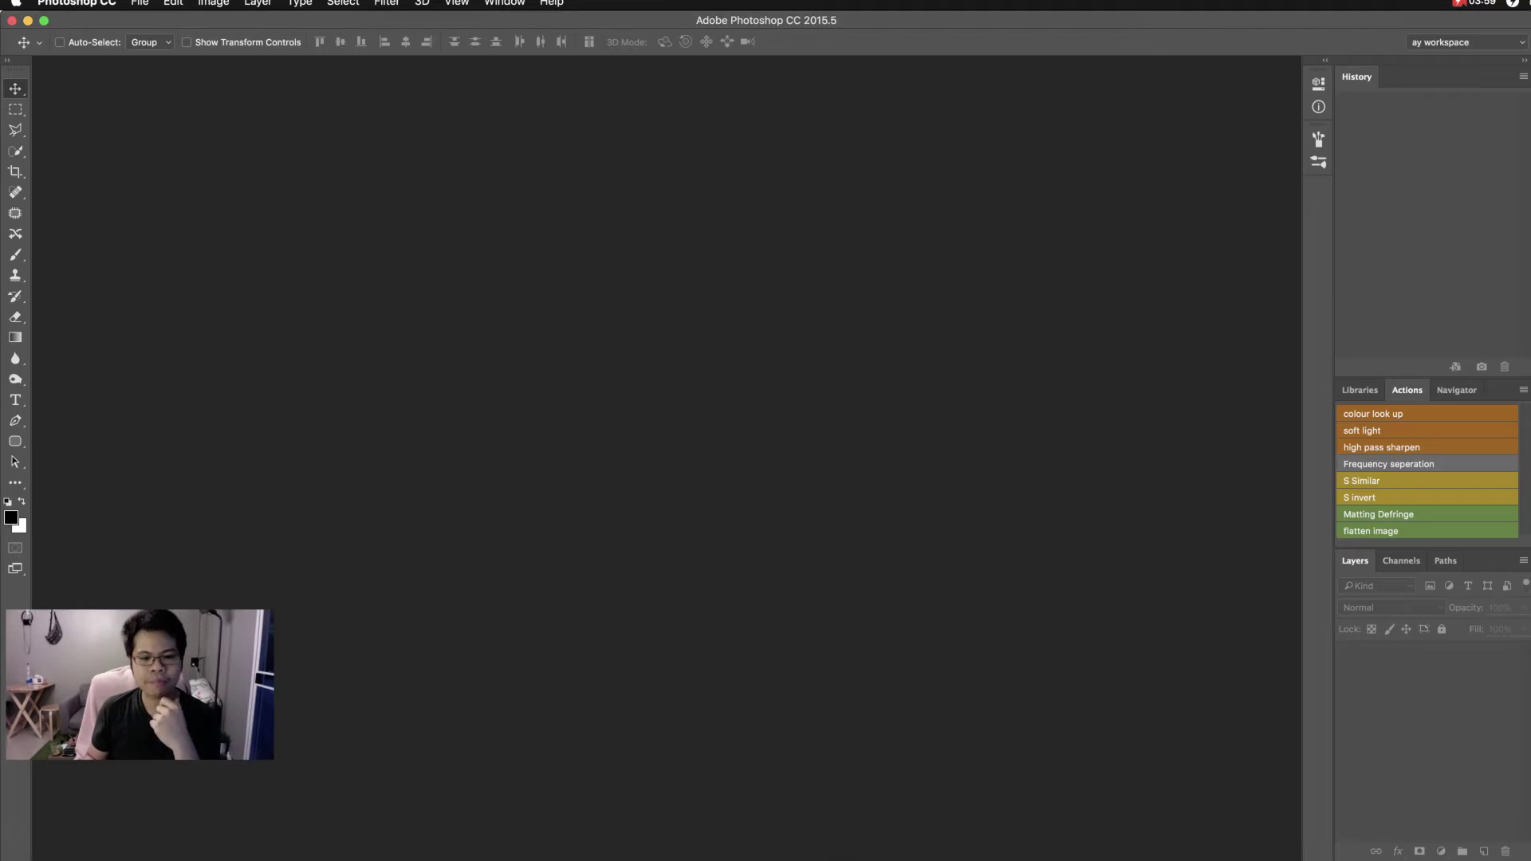
In the foreground colour picker, try reds, then settle on light bright cyan #78e4ff
{"action": "left_click", "coordinate": [10, 519]}
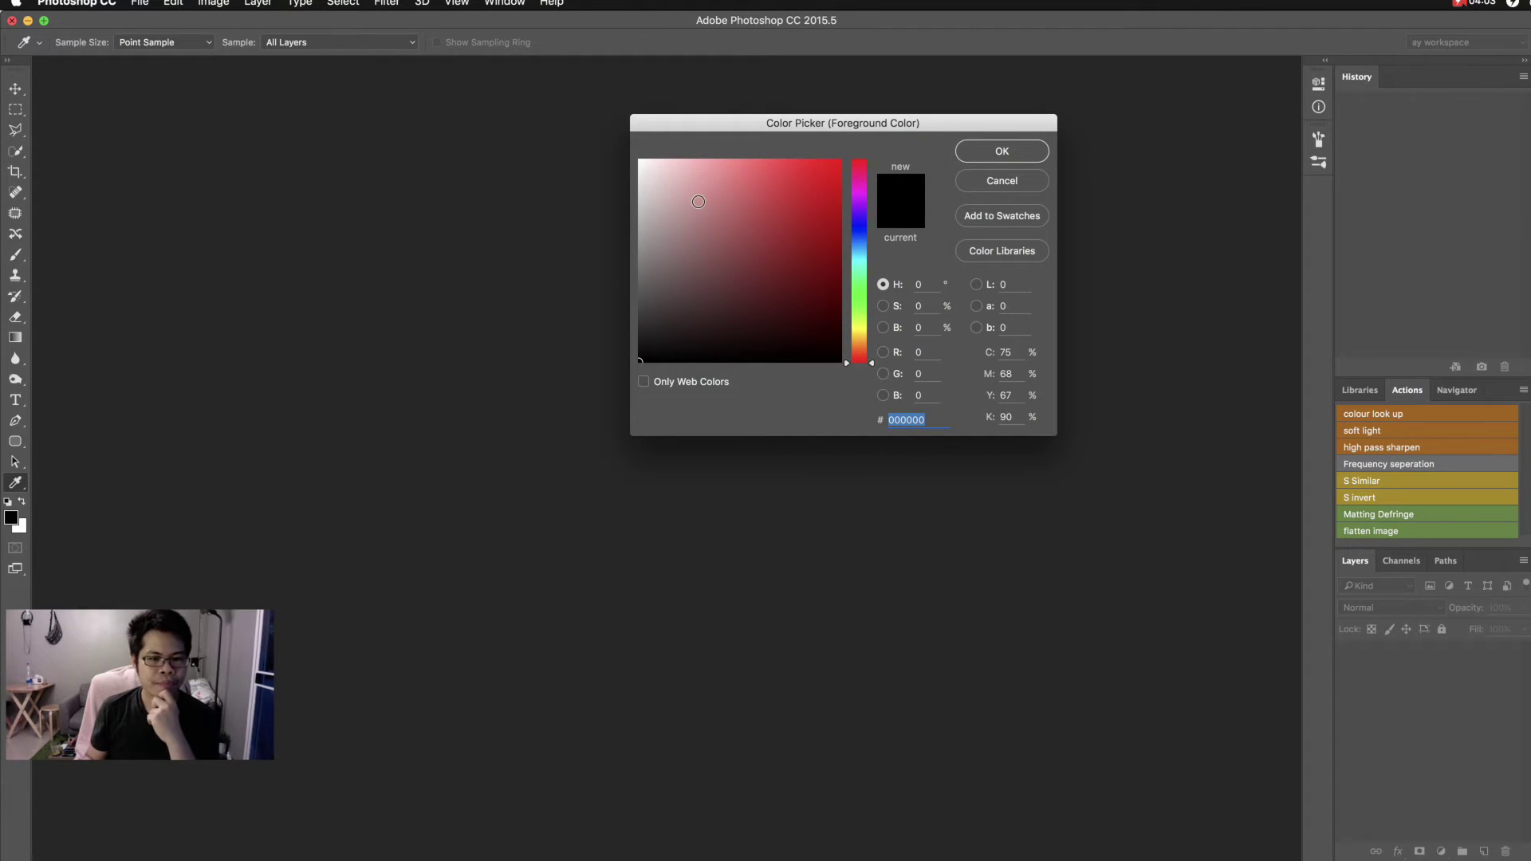
{"action": "left_click_drag", "start_coordinate": [698, 202], "coordinate": [918, 176]}
{"action": "left_click", "coordinate": [832, 209]}
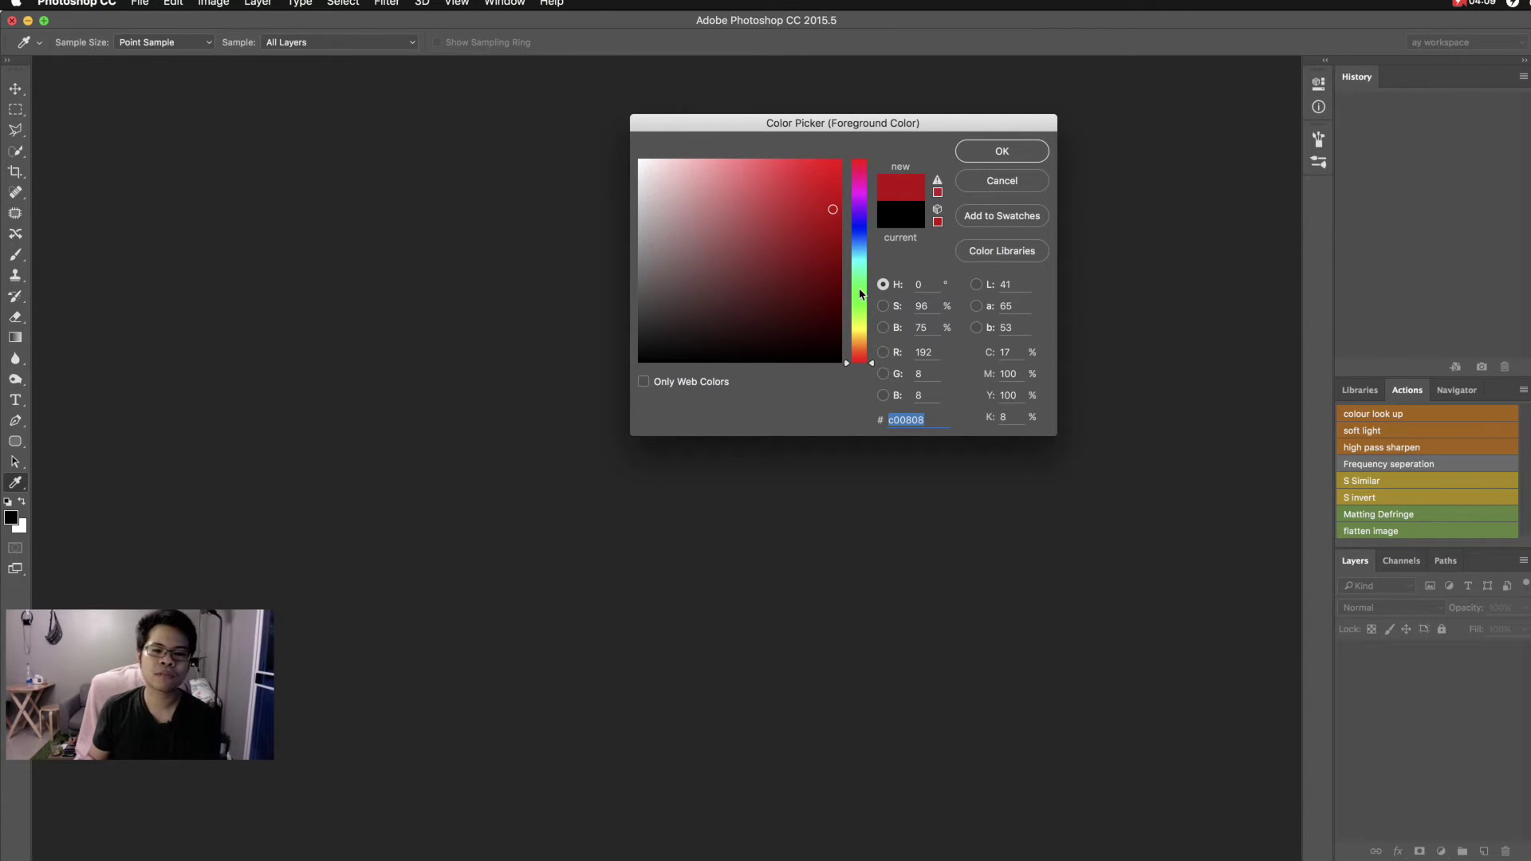
{"action": "mouse_move", "coordinate": [863, 259]}
{"action": "left_mouse_down"}
{"action": "mouse_move", "coordinate": [862, 224]}
{"action": "mouse_move", "coordinate": [862, 254]}
{"action": "left_mouse_up"}
{"action": "left_click", "coordinate": [806, 239]}
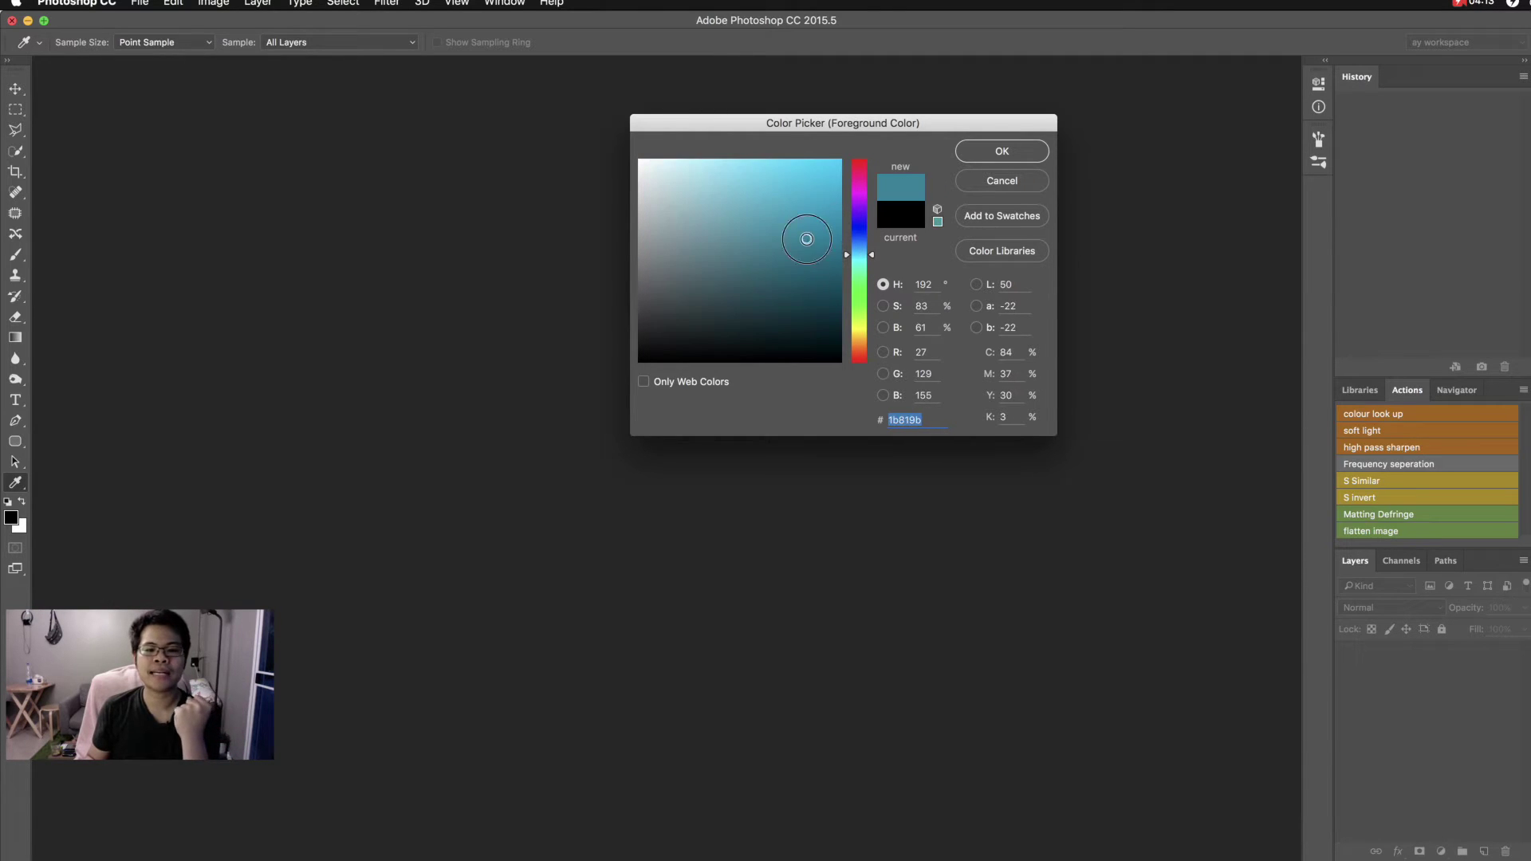
{"action": "mouse_move", "coordinate": [782, 221]}
{"action": "left_mouse_down"}
{"action": "mouse_move", "coordinate": [779, 181]}
{"action": "mouse_move", "coordinate": [724, 202]}
{"action": "left_mouse_up"}
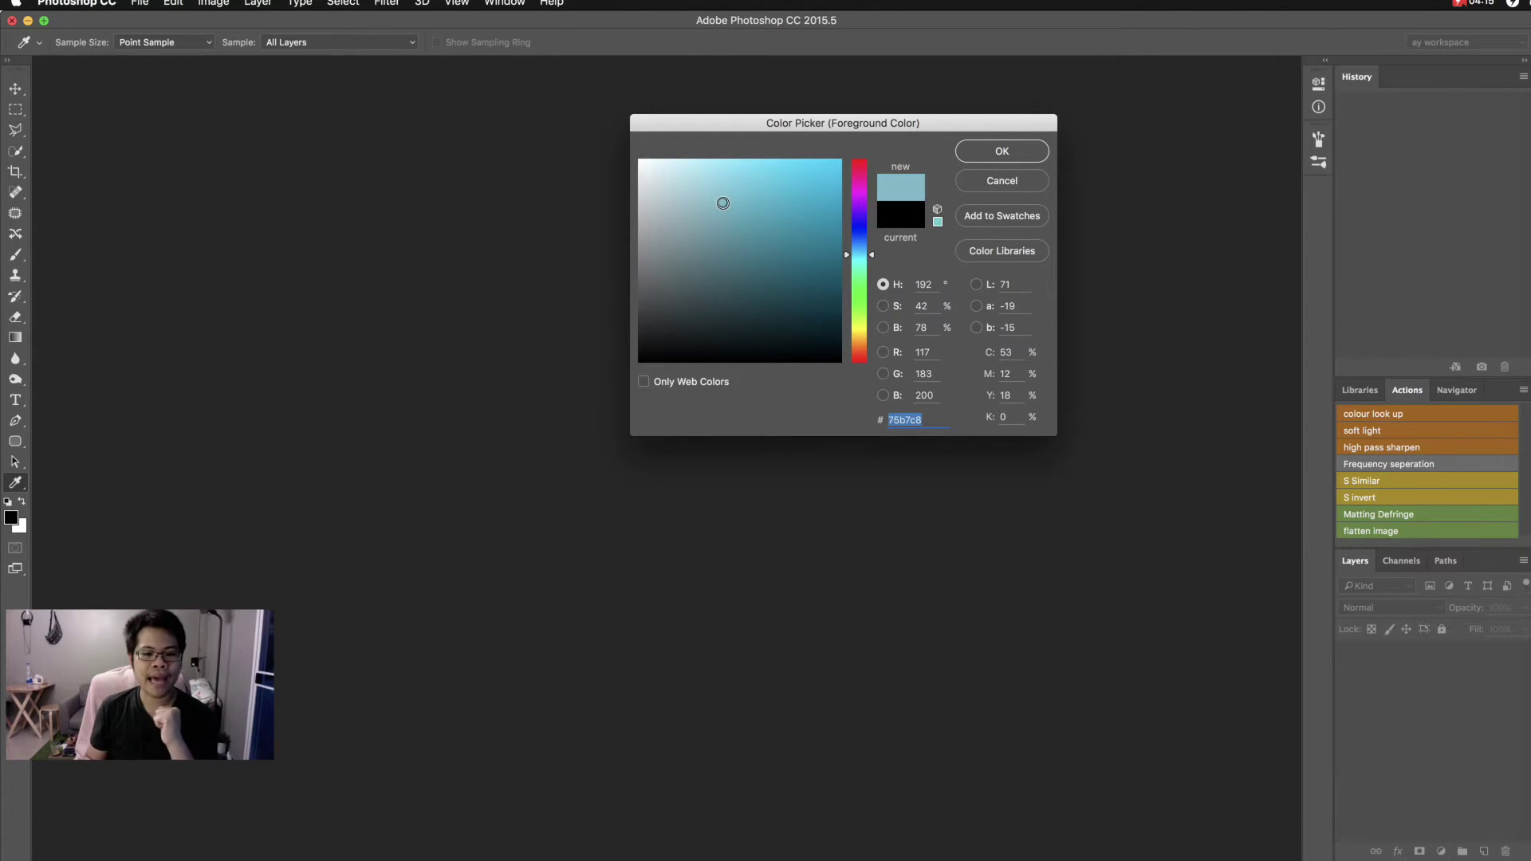
{"action": "key", "text": "alt"}
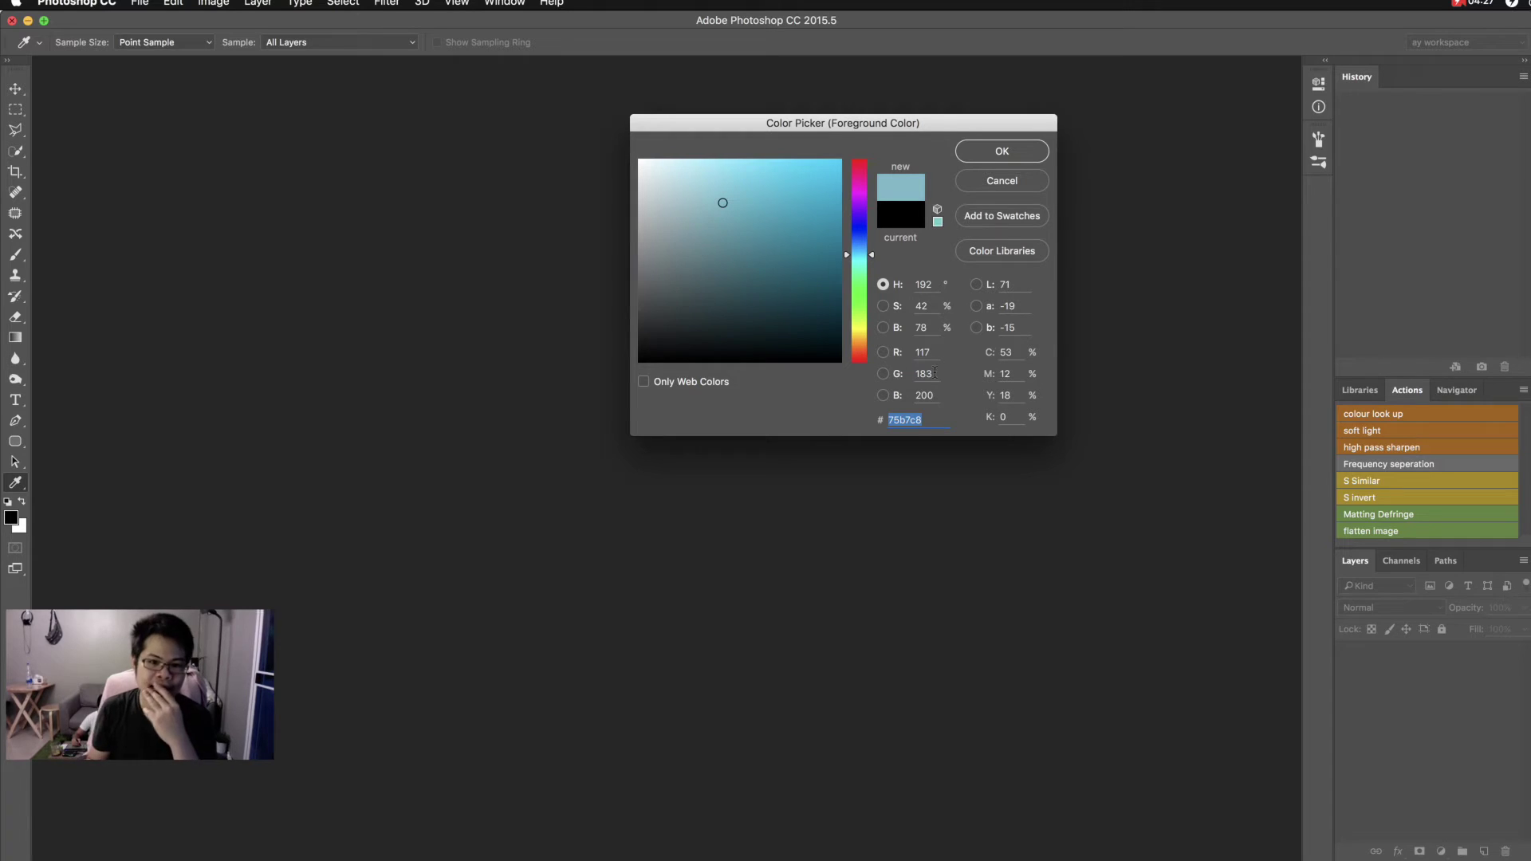
{"action": "left_click_drag", "start_coordinate": [717, 236], "coordinate": [745, 156]}
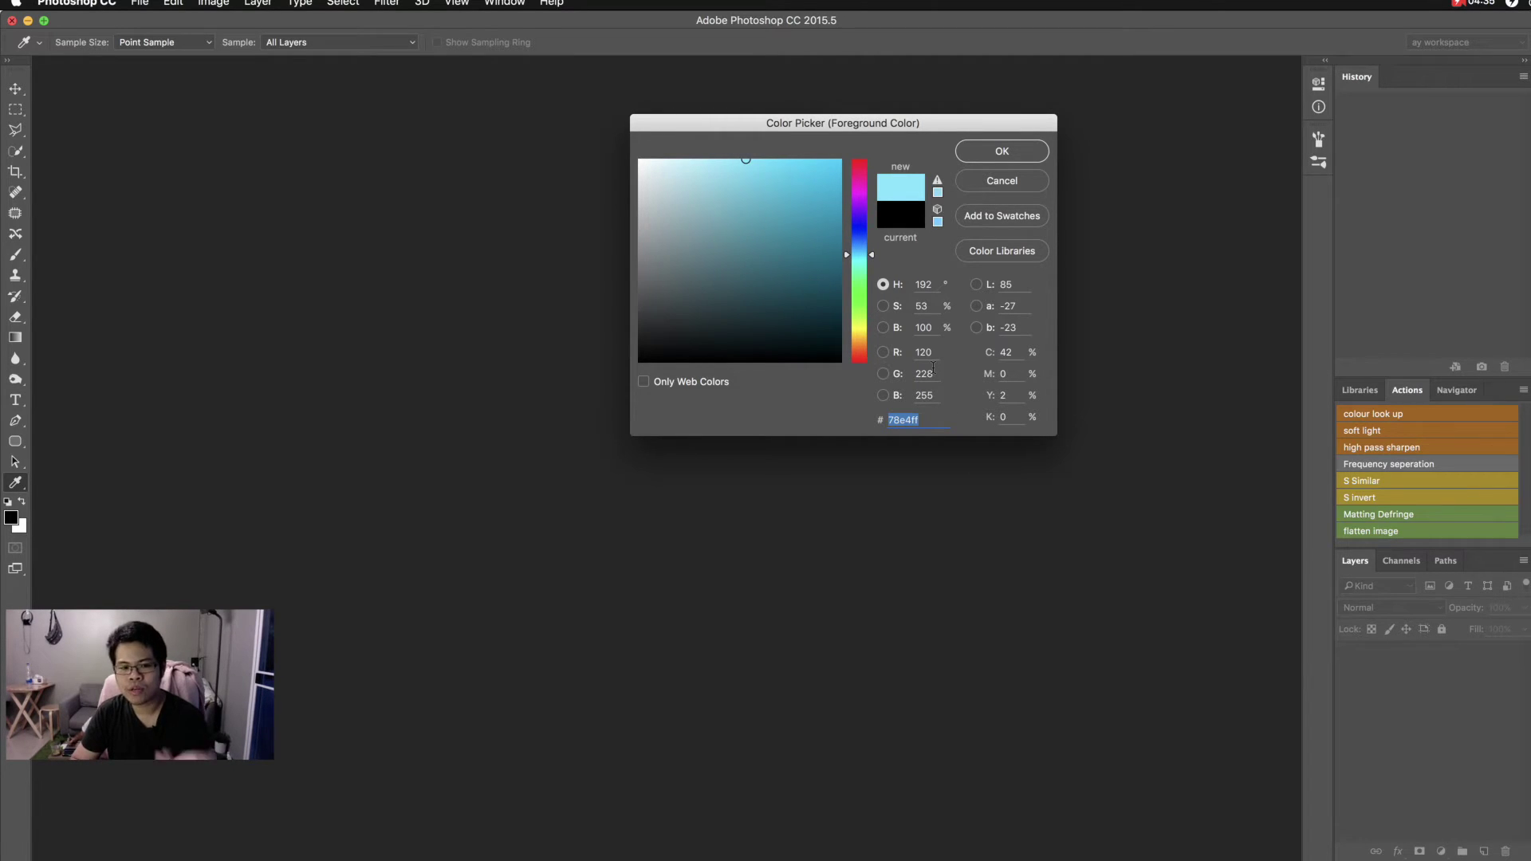
Enter hex 11cfff, then shift the hue to yellow-green #ebff11 at the same saturation and brightness
{"action": "key", "text": "alt"}
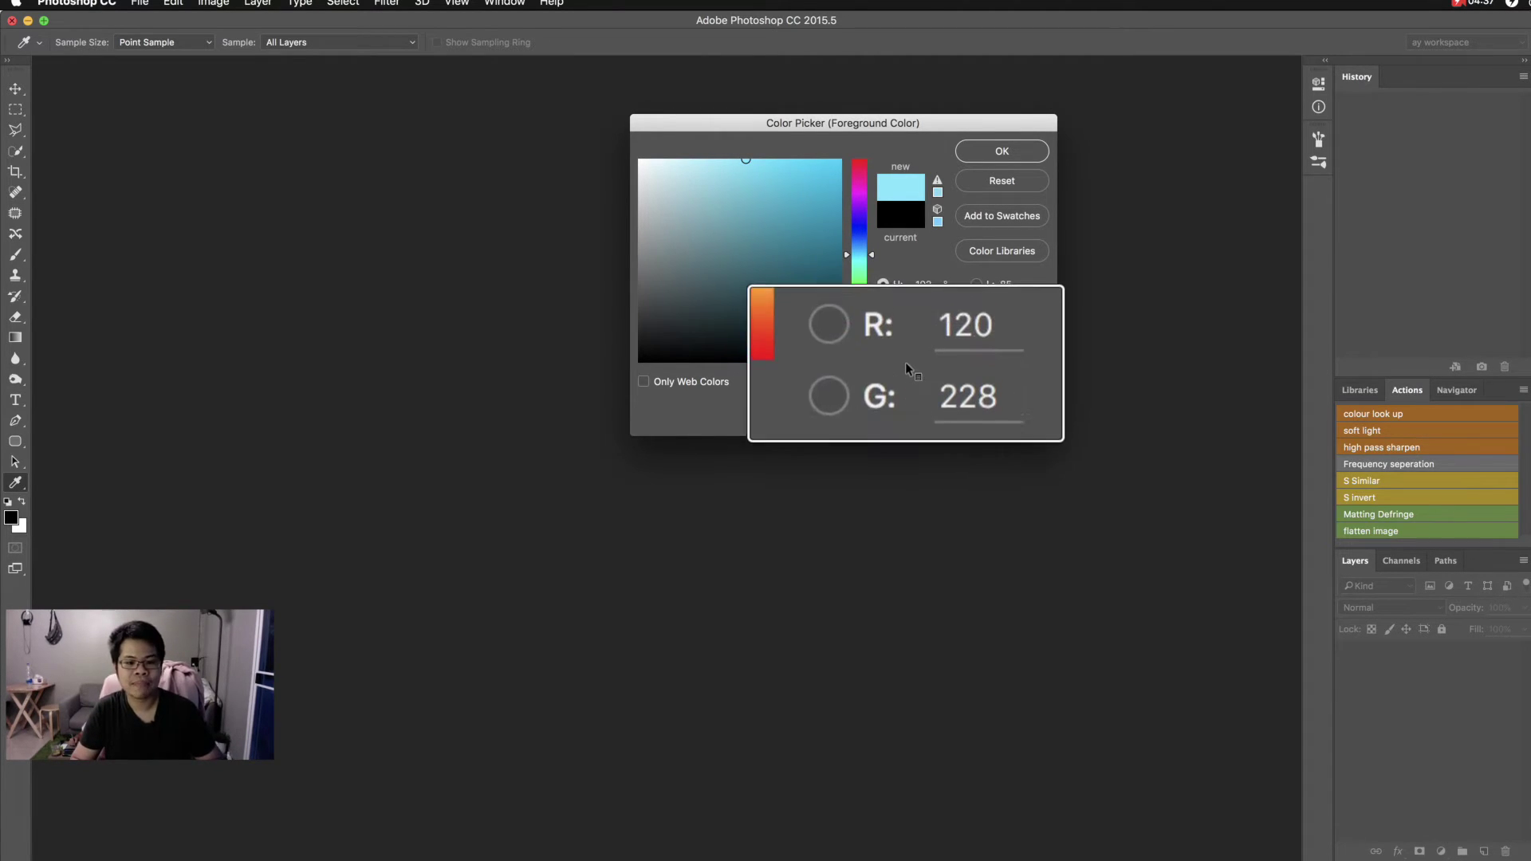
{"action": "left_click", "coordinate": [901, 420]}
{"action": "type", "text": "11cfff"}
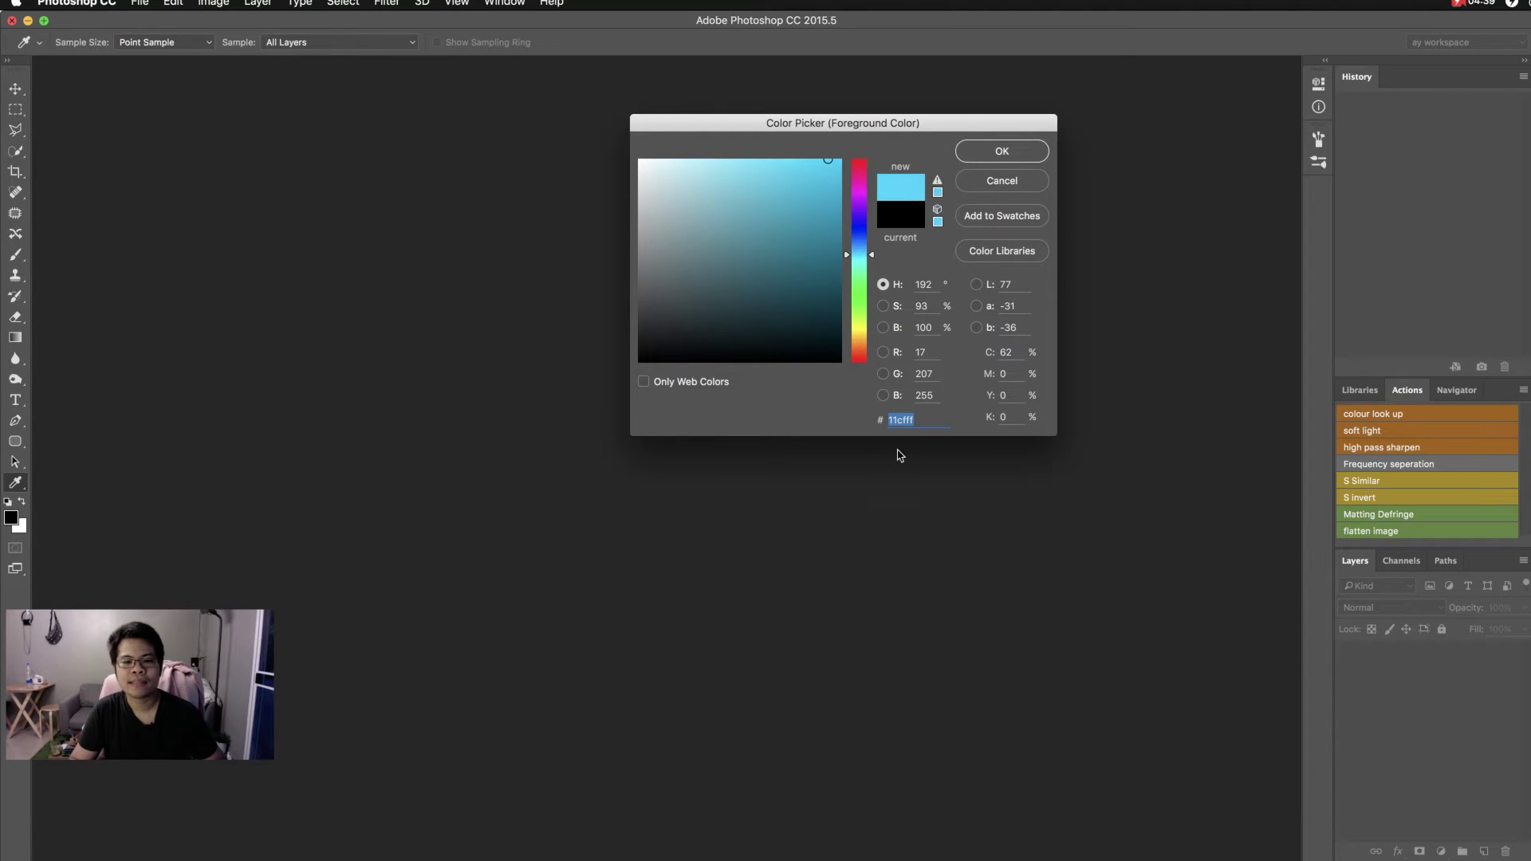
{"action": "key", "text": "alt"}
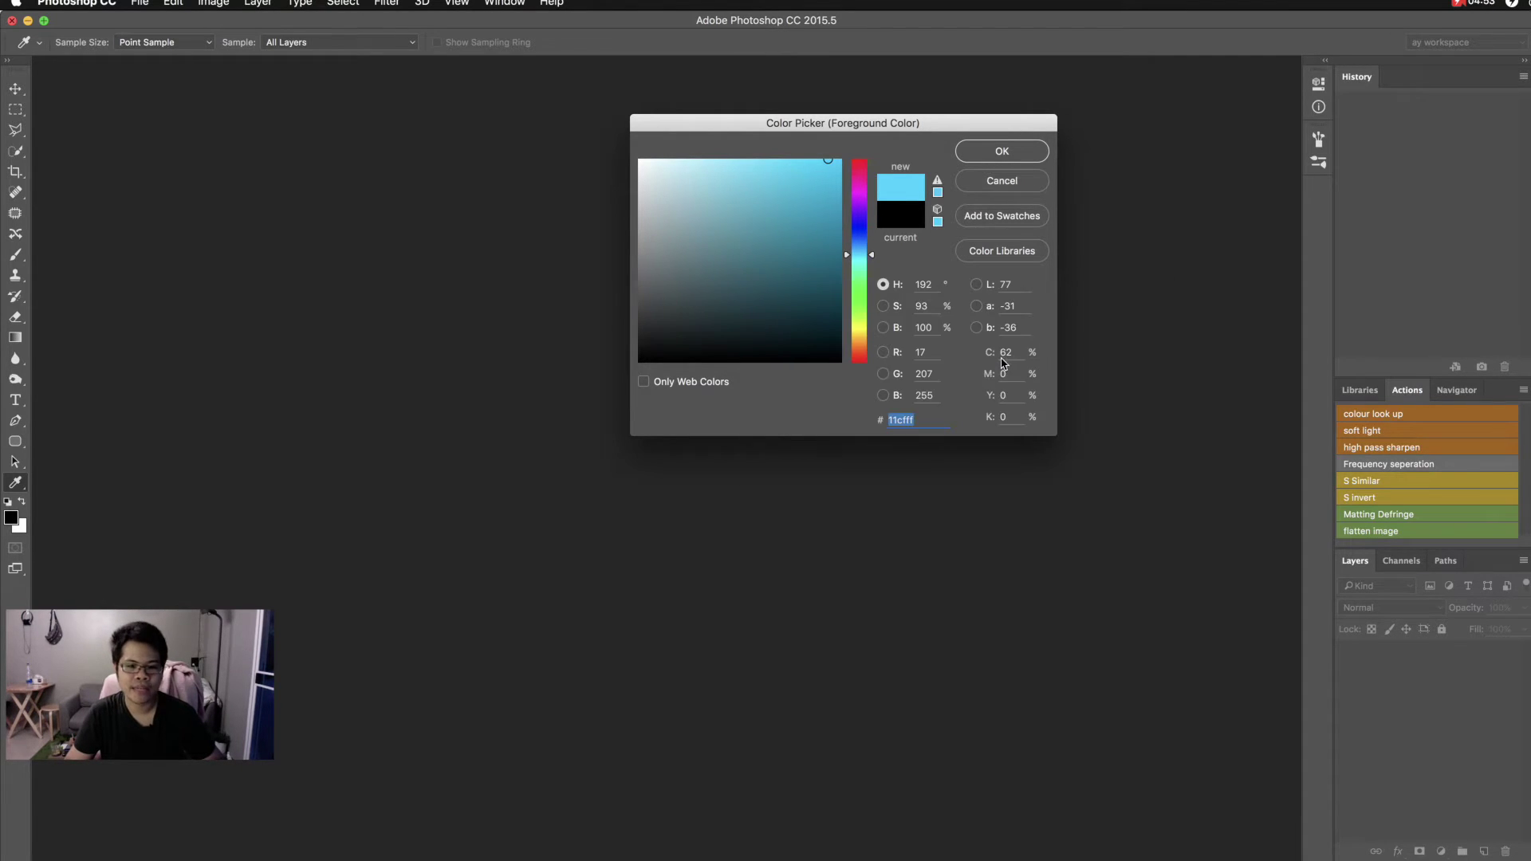
{"action": "key", "text": "alt"}
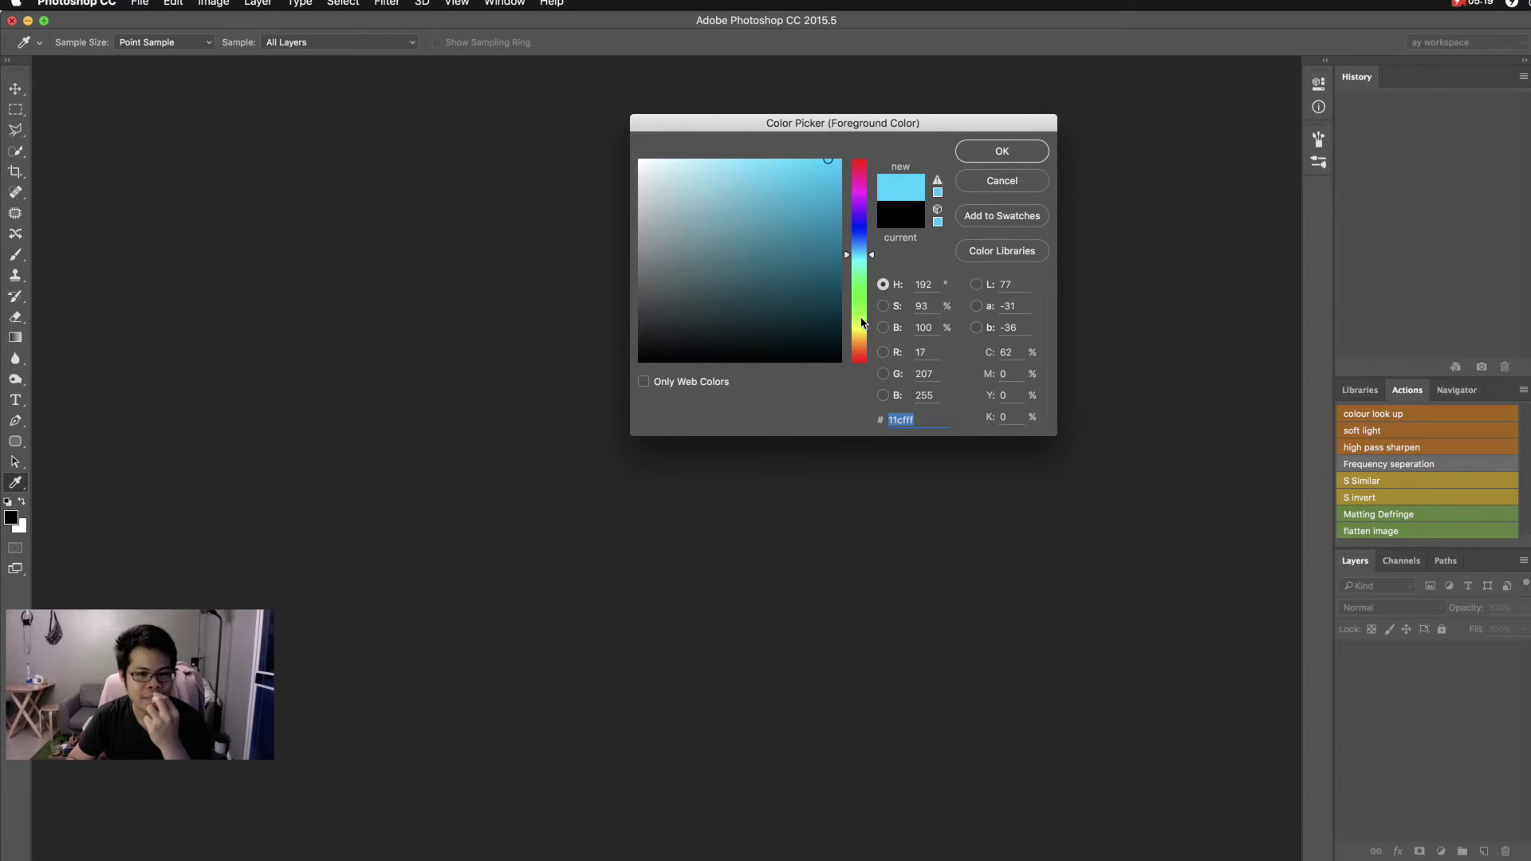
{"action": "left_click_drag", "start_coordinate": [858, 256], "coordinate": [863, 327]}
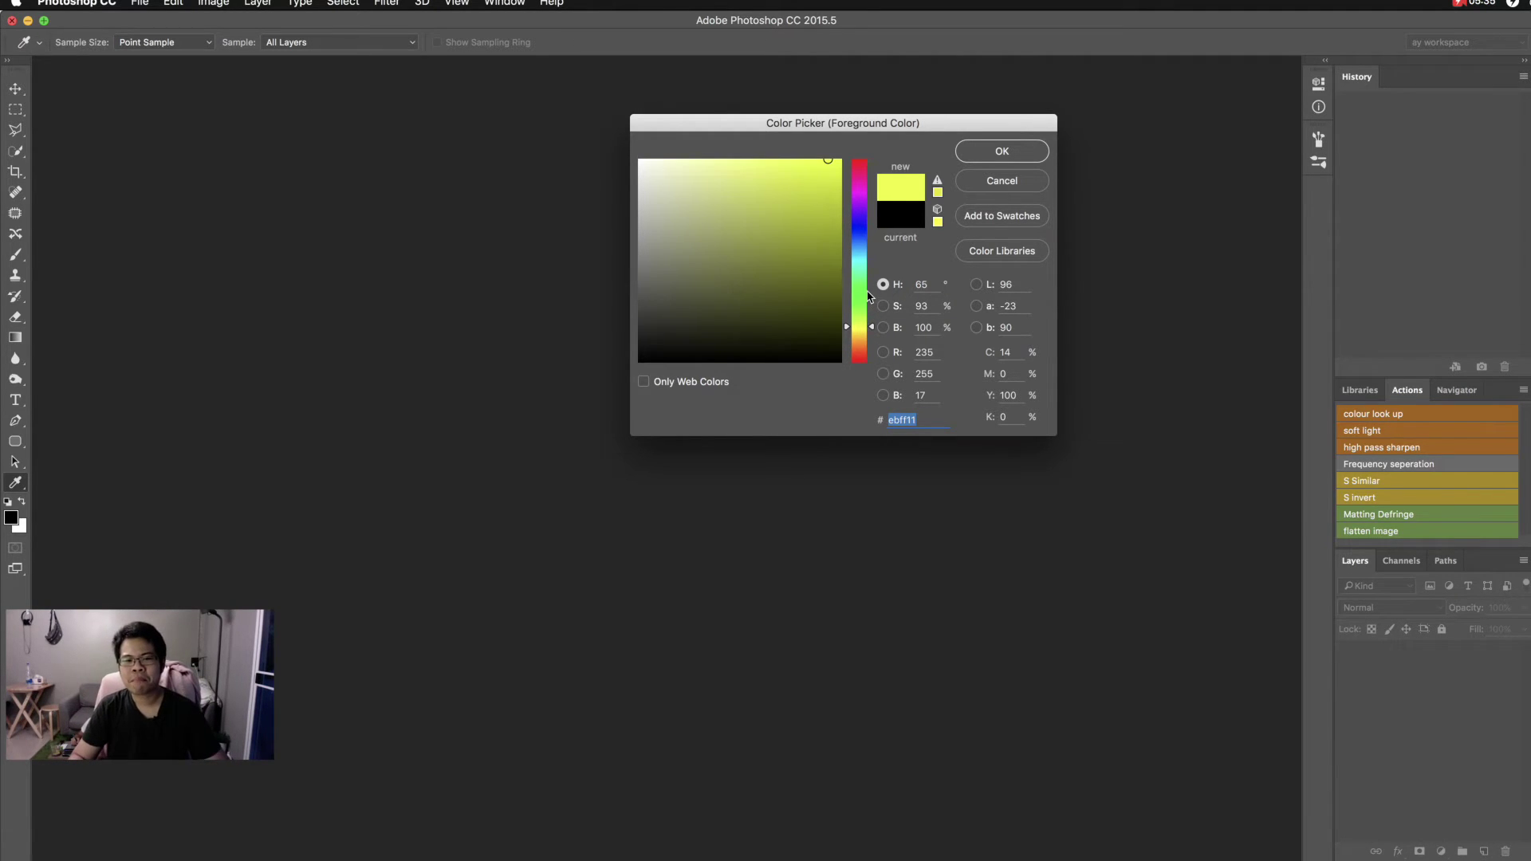
Sweep the hue through green, mint and magenta to red, then lighten it to pale pink #ffb2b2
{"action": "left_click", "coordinate": [866, 292]}
{"action": "left_click", "coordinate": [867, 275]}
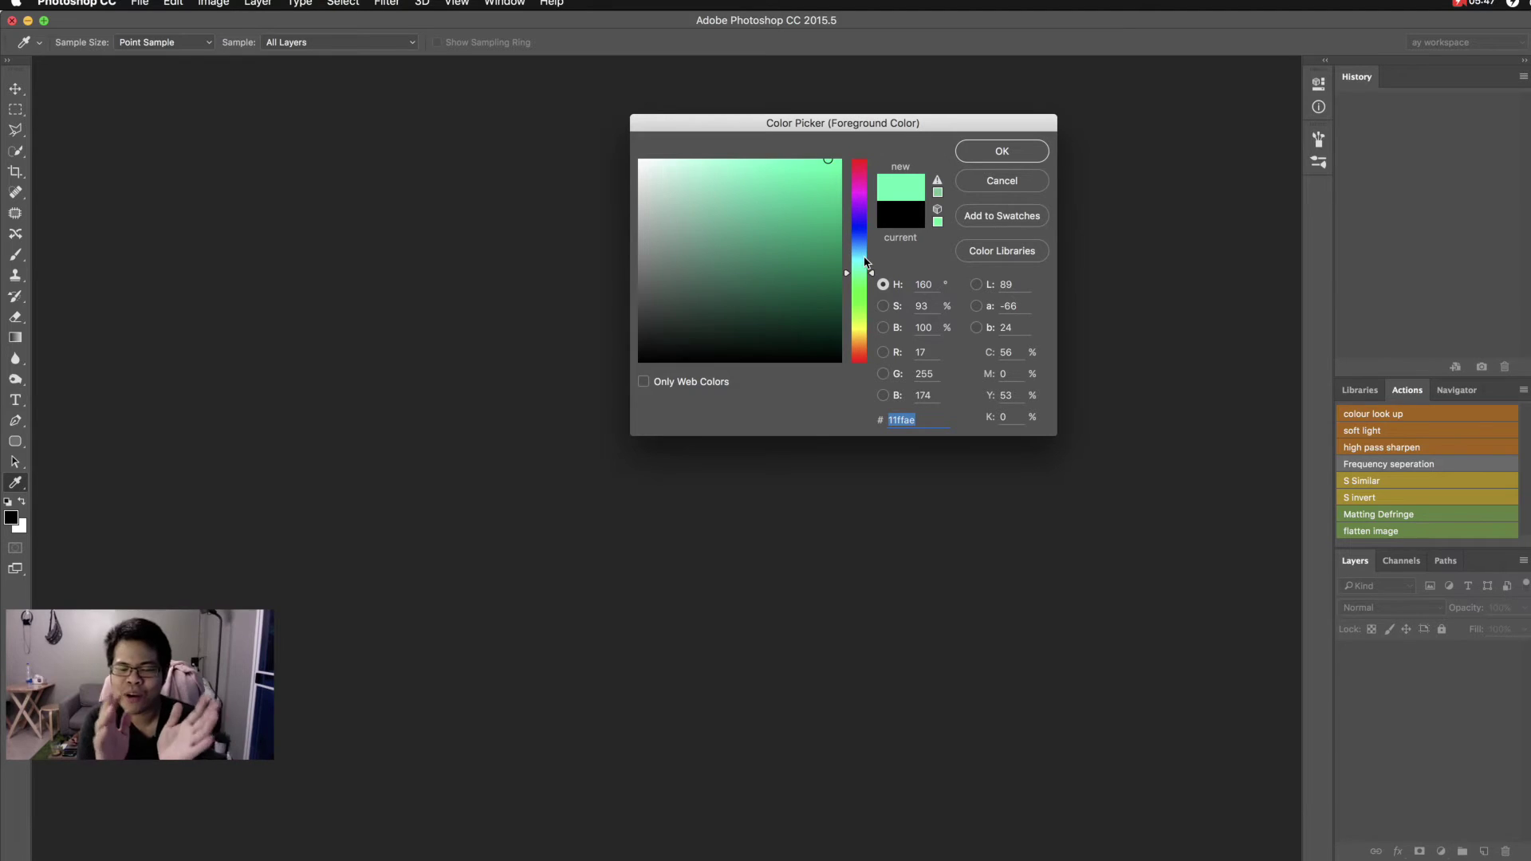
{"action": "left_click_drag", "start_coordinate": [865, 261], "coordinate": [865, 172]}
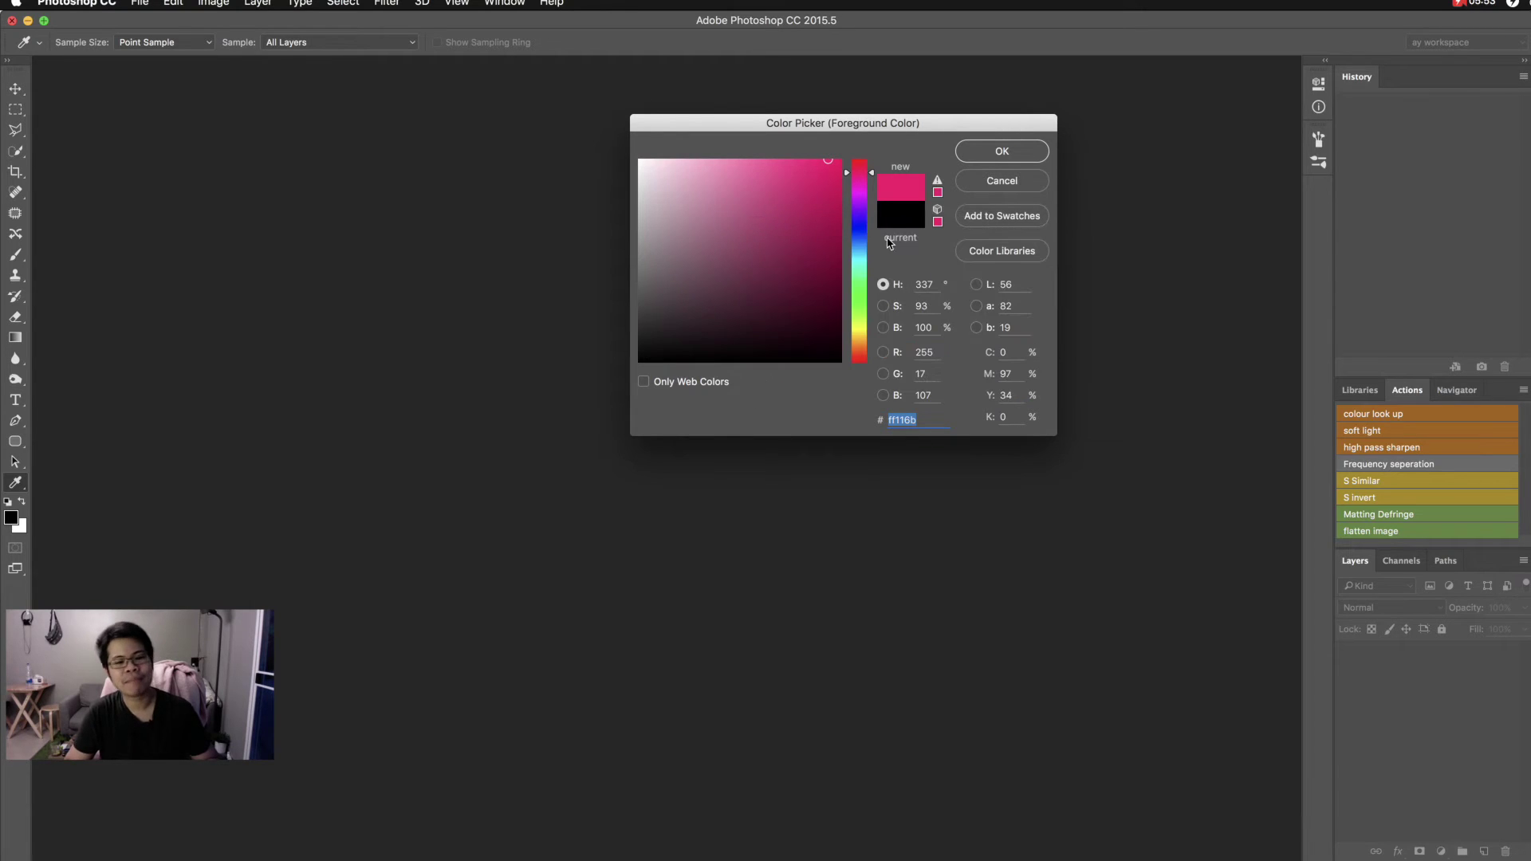
{"action": "left_click_drag", "start_coordinate": [866, 216], "coordinate": [862, 367]}
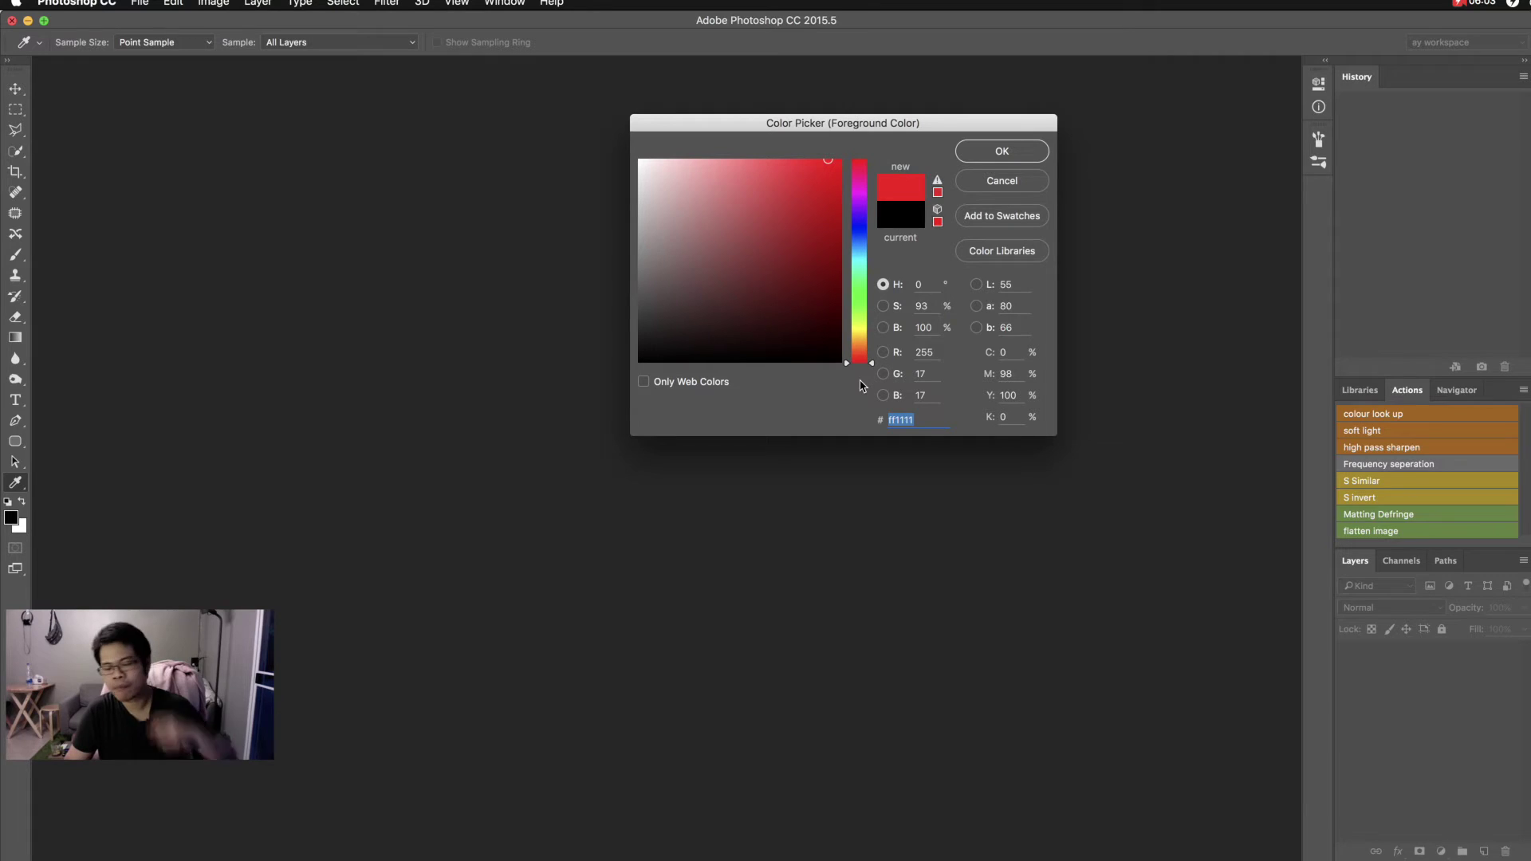
{"action": "left_click_drag", "start_coordinate": [805, 174], "coordinate": [818, 160]}
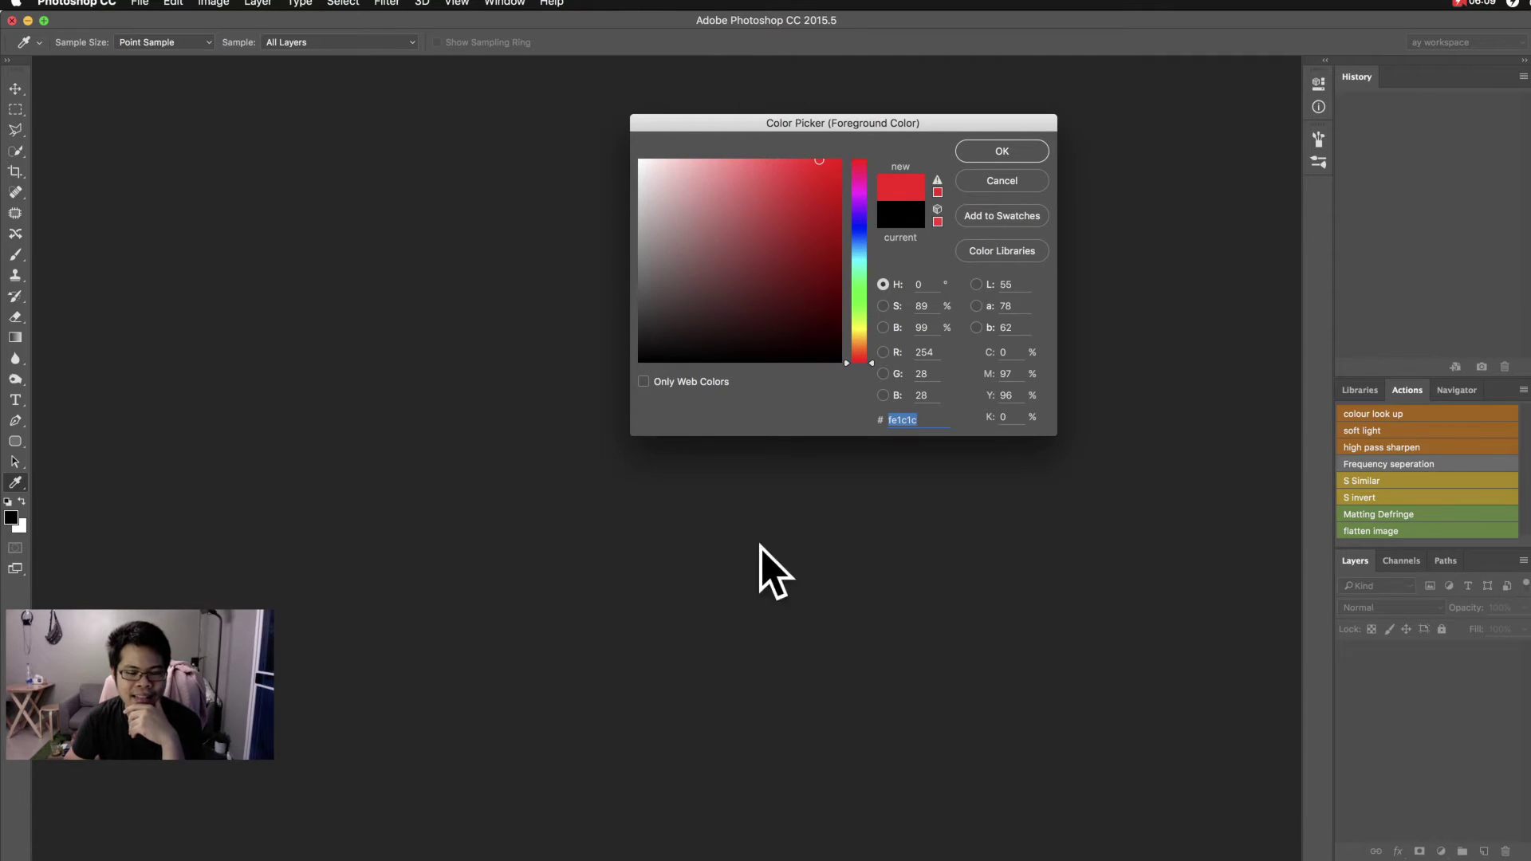
{"action": "mouse_move", "coordinate": [750, 209]}
{"action": "left_mouse_down"}
{"action": "mouse_move", "coordinate": [796, 142]}
{"action": "mouse_move", "coordinate": [836, 151]}
{"action": "mouse_move", "coordinate": [833, 267]}
{"action": "mouse_move", "coordinate": [672, 257]}
{"action": "mouse_move", "coordinate": [821, 239]}
{"action": "mouse_move", "coordinate": [849, 163]}
{"action": "mouse_move", "coordinate": [894, 146]}
{"action": "mouse_move", "coordinate": [803, 123]}
{"action": "mouse_move", "coordinate": [700, 126]}
{"action": "left_mouse_up"}
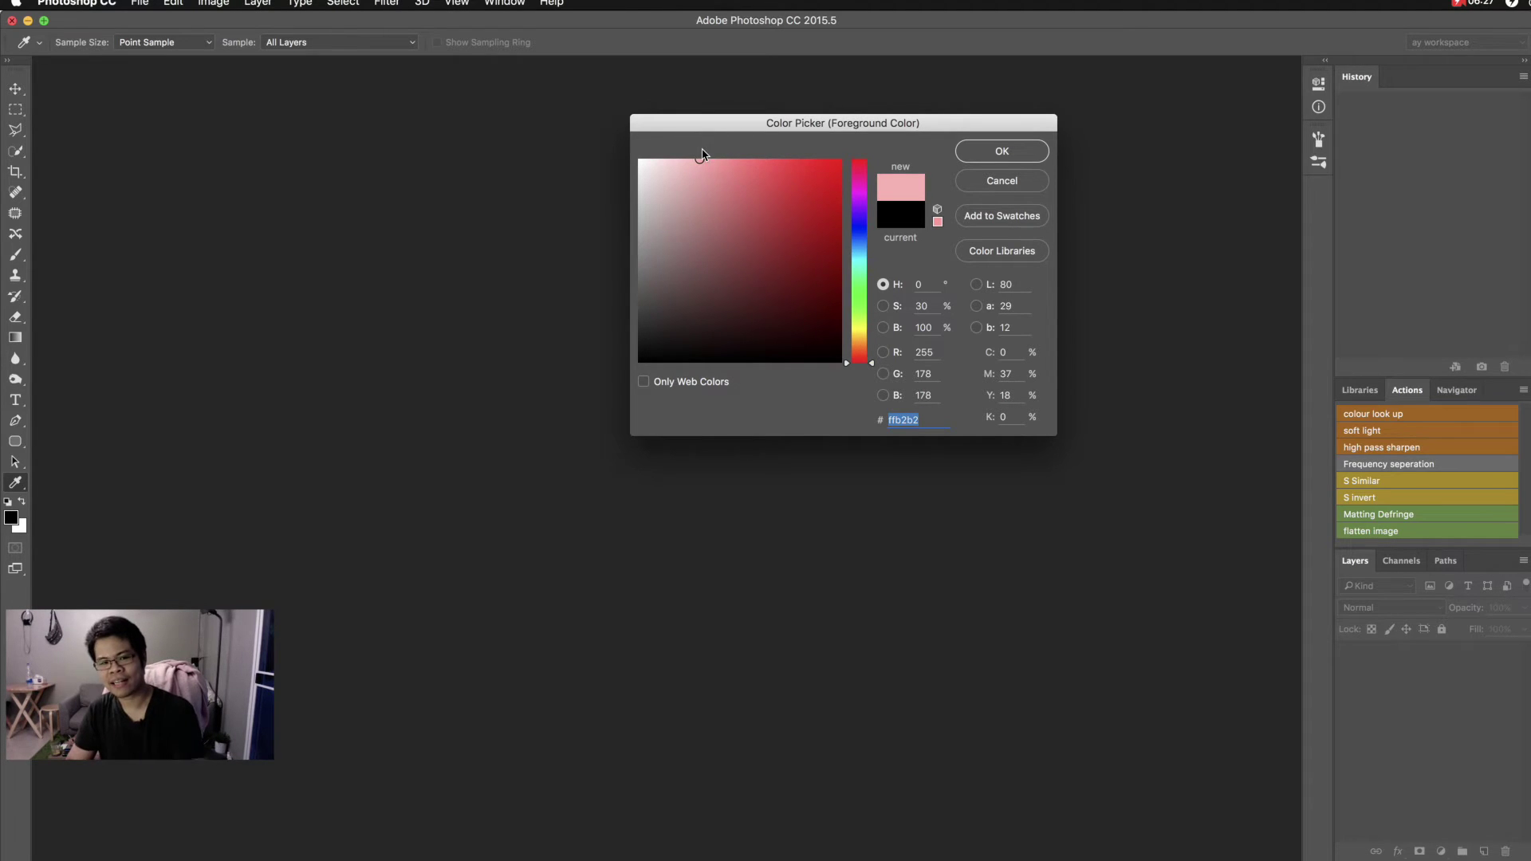
Compare pale pink, bright, deep and near-black reds, then cancel the Color Picker
{"action": "mouse_move", "coordinate": [702, 136]}
{"action": "left_mouse_down"}
{"action": "mouse_move", "coordinate": [688, 170]}
{"action": "mouse_move", "coordinate": [667, 158]}
{"action": "mouse_move", "coordinate": [742, 130]}
{"action": "mouse_move", "coordinate": [866, 125]}
{"action": "left_mouse_up"}
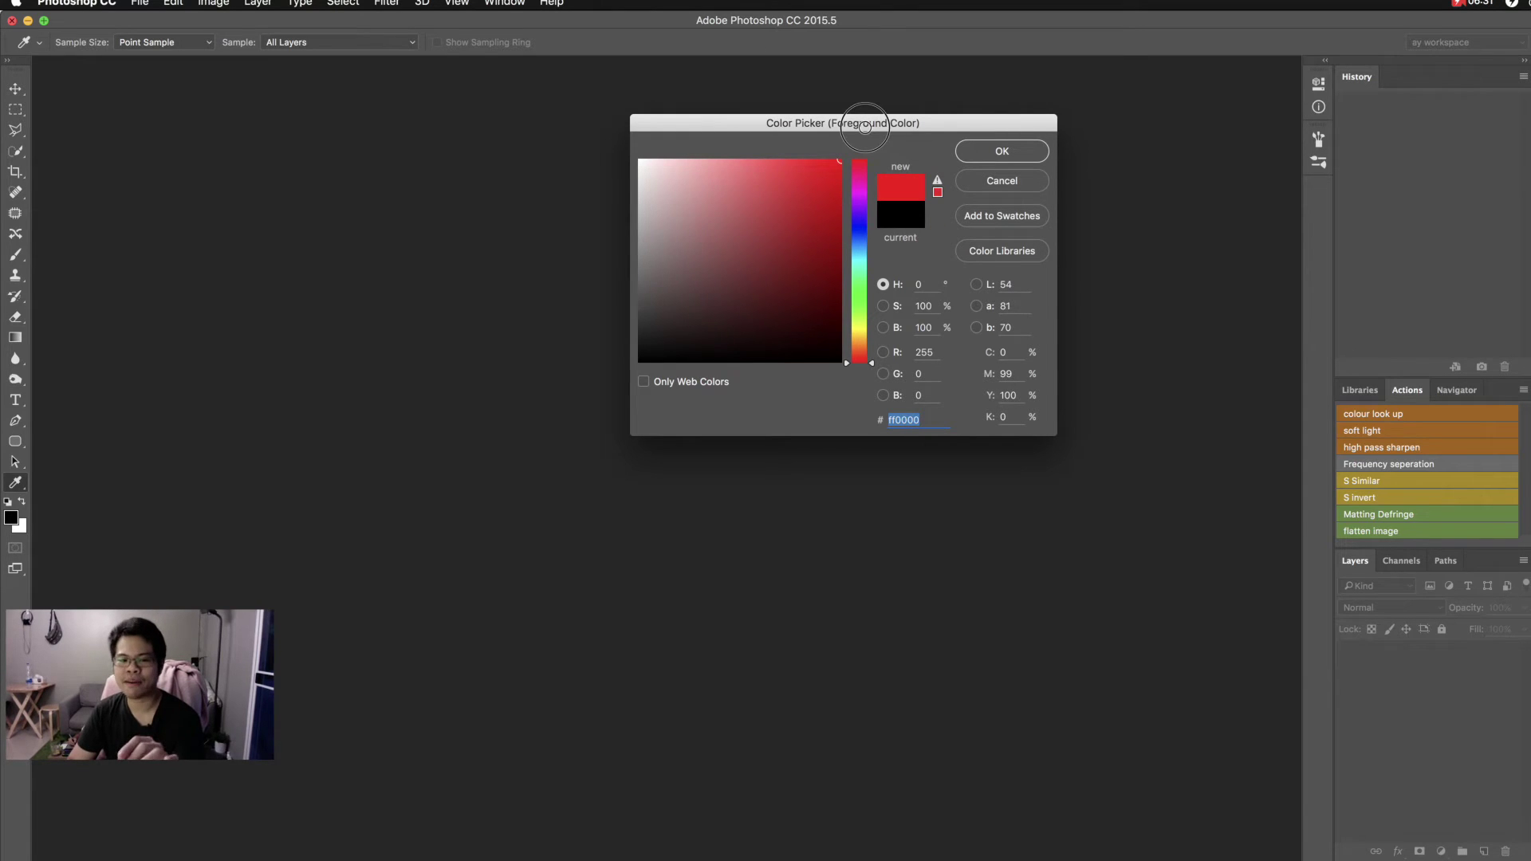
{"action": "mouse_move", "coordinate": [824, 200]}
{"action": "left_mouse_down"}
{"action": "mouse_move", "coordinate": [824, 160]}
{"action": "mouse_move", "coordinate": [817, 212]}
{"action": "left_mouse_up"}
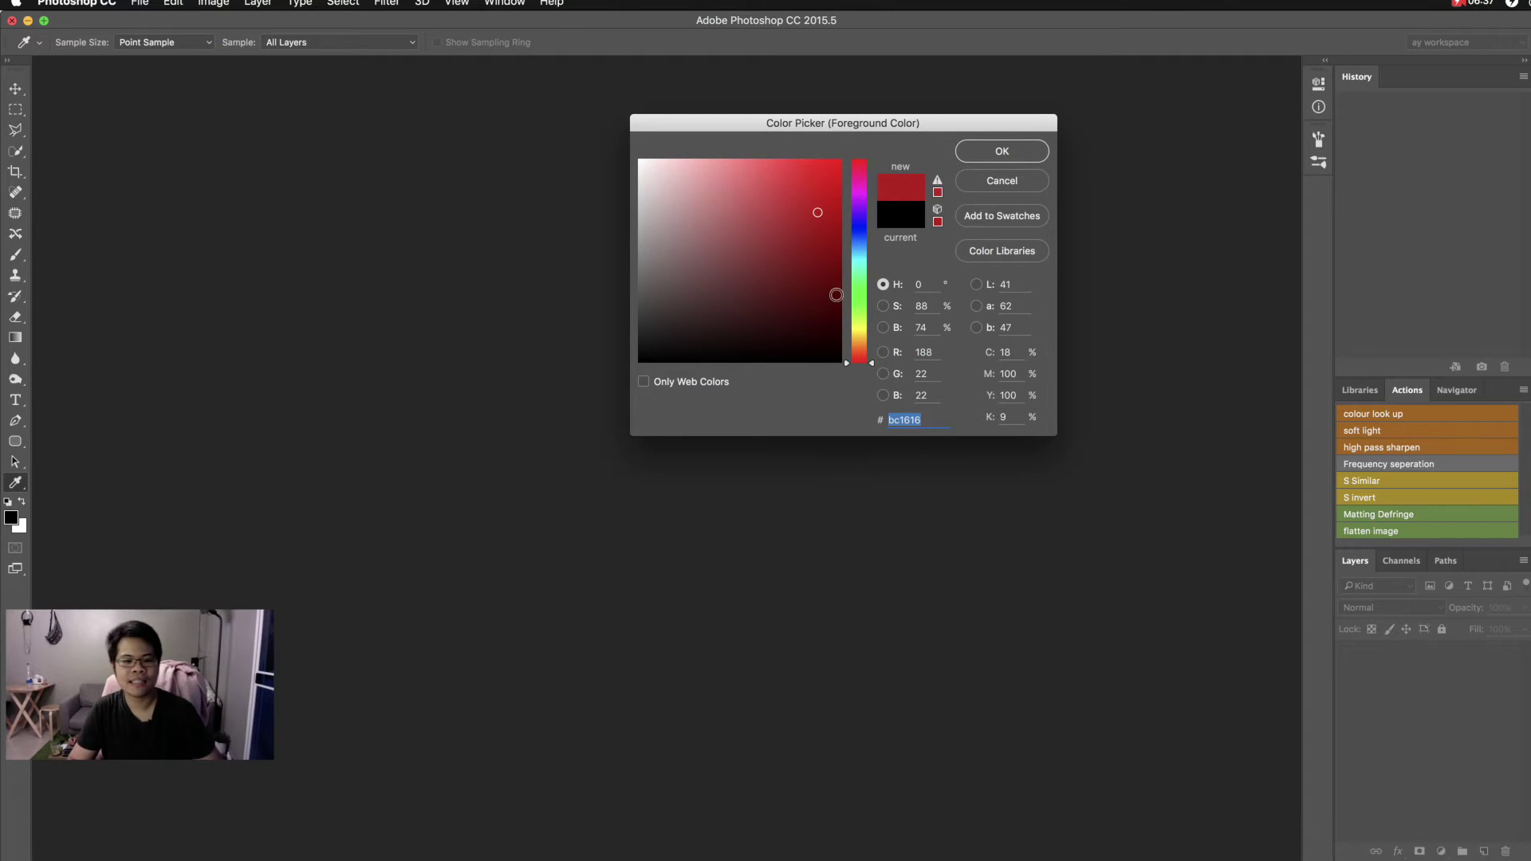
{"action": "mouse_move", "coordinate": [834, 243]}
{"action": "left_mouse_down"}
{"action": "mouse_move", "coordinate": [843, 197]}
{"action": "mouse_move", "coordinate": [864, 310]}
{"action": "mouse_move", "coordinate": [639, 171]}
{"action": "mouse_move", "coordinate": [750, 166]}
{"action": "left_mouse_up"}
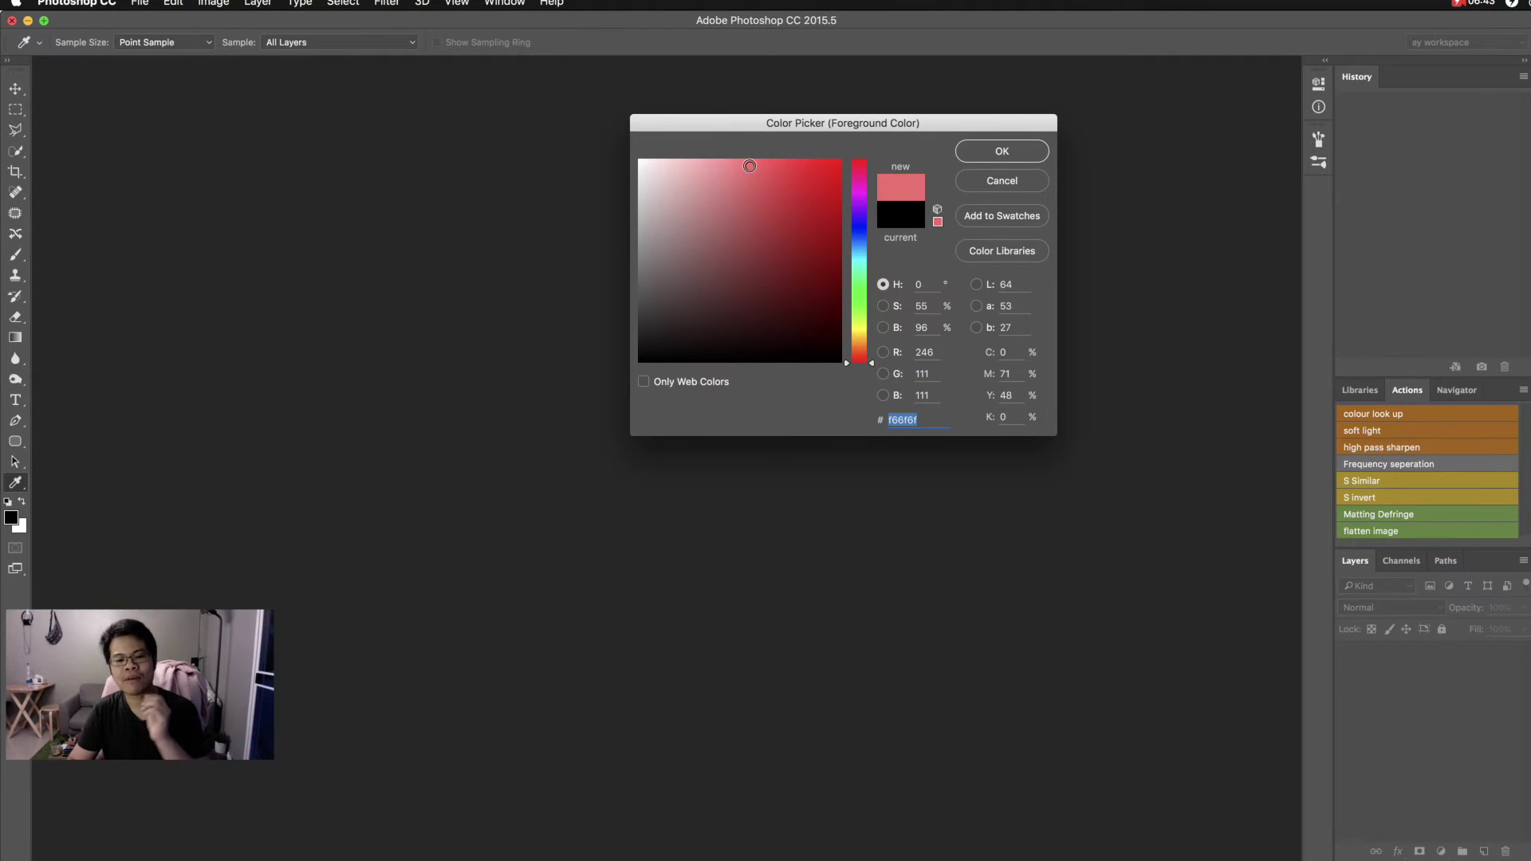
{"action": "left_click", "coordinate": [757, 231]}
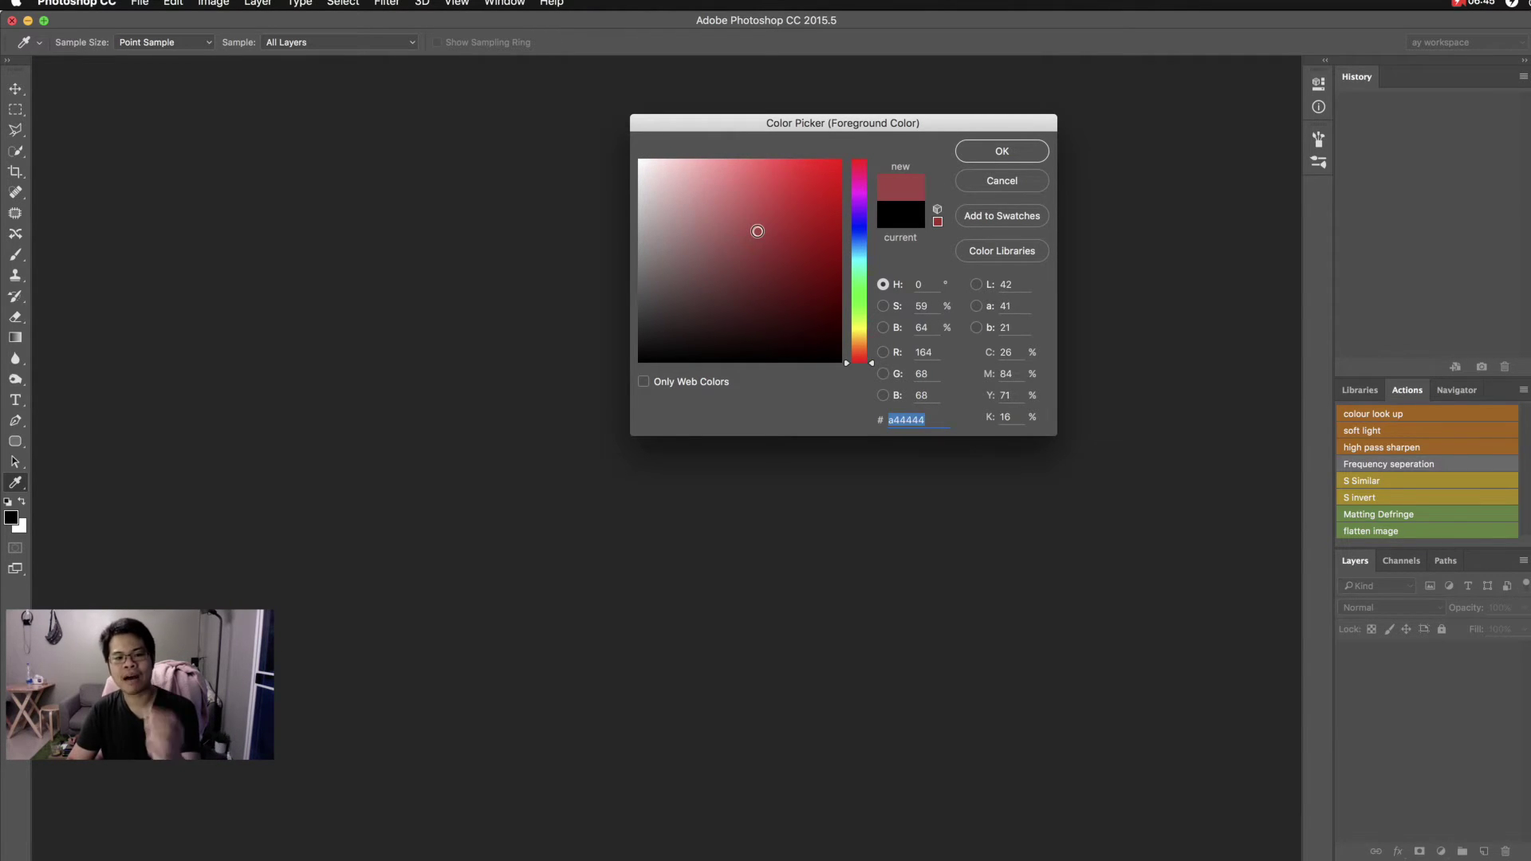
{"action": "left_click", "coordinate": [748, 335]}
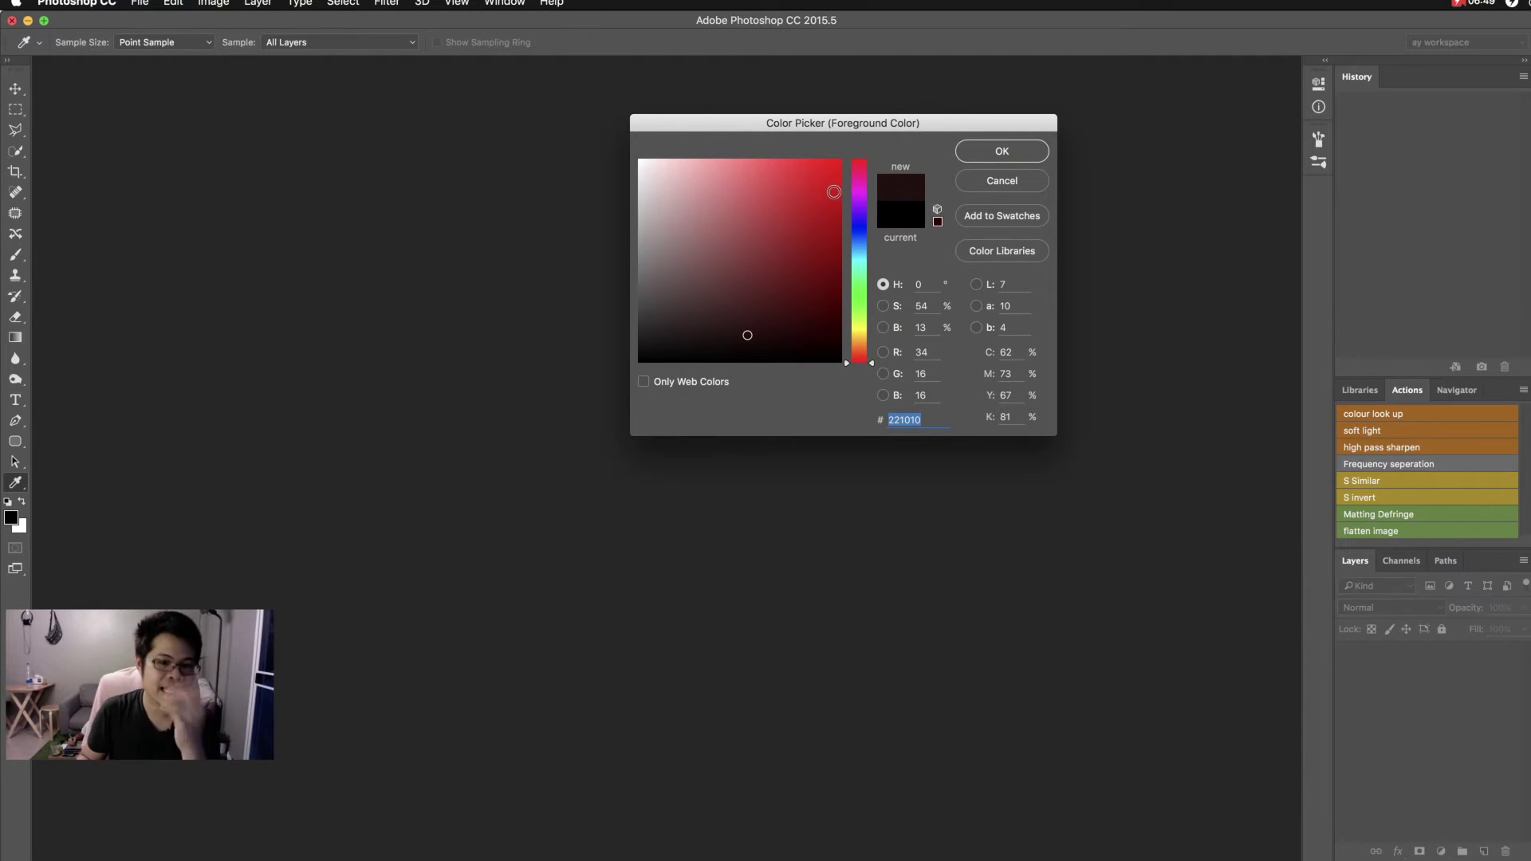
{"action": "left_click", "coordinate": [1033, 181]}
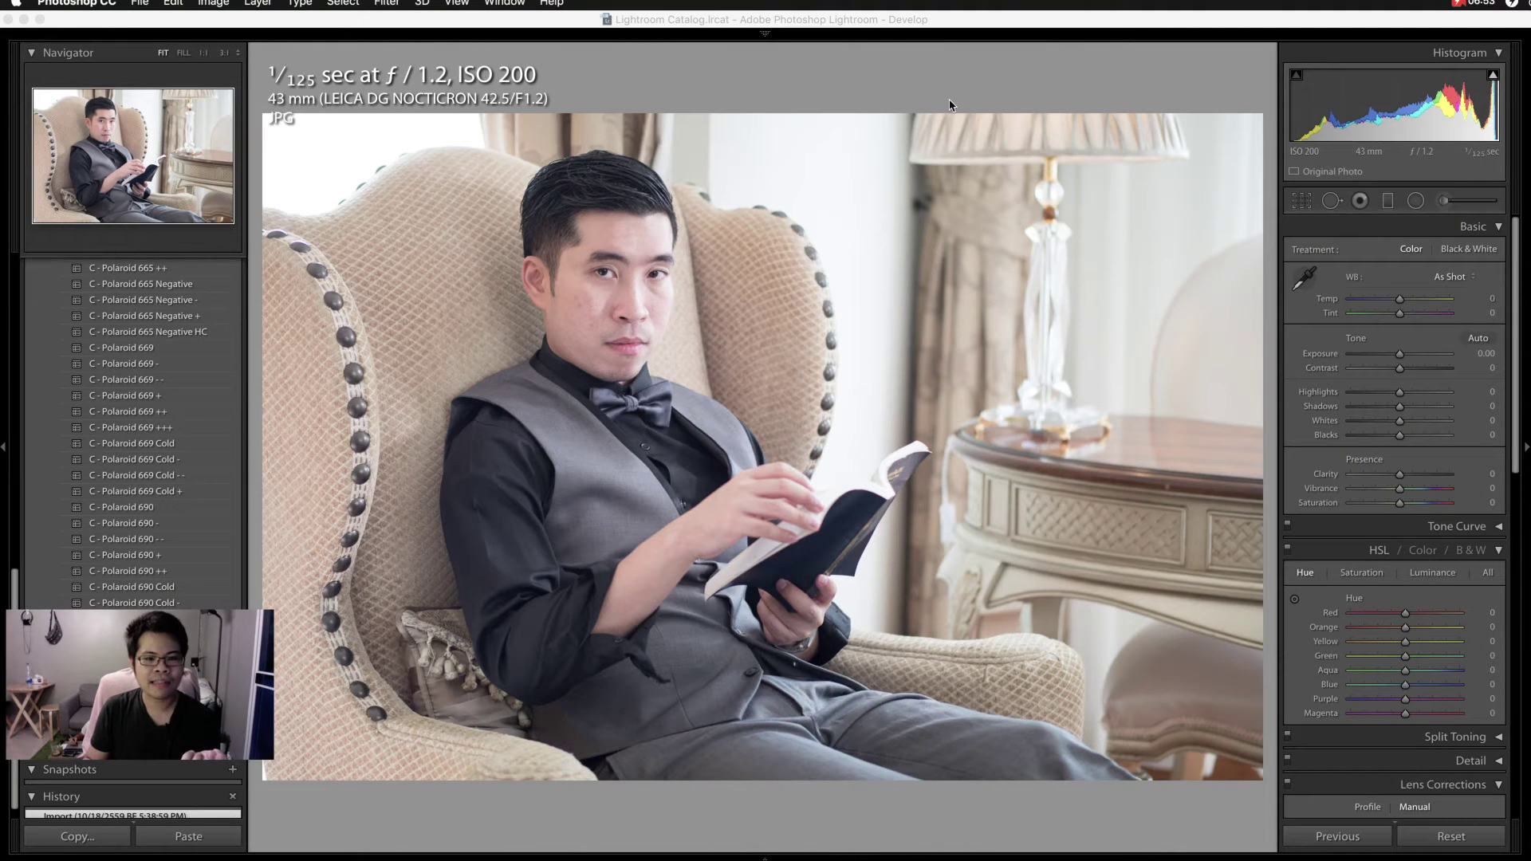
Return to Lightroom and step forward to the smiling woman's portrait
{"action": "left_click", "coordinate": [944, 21]}
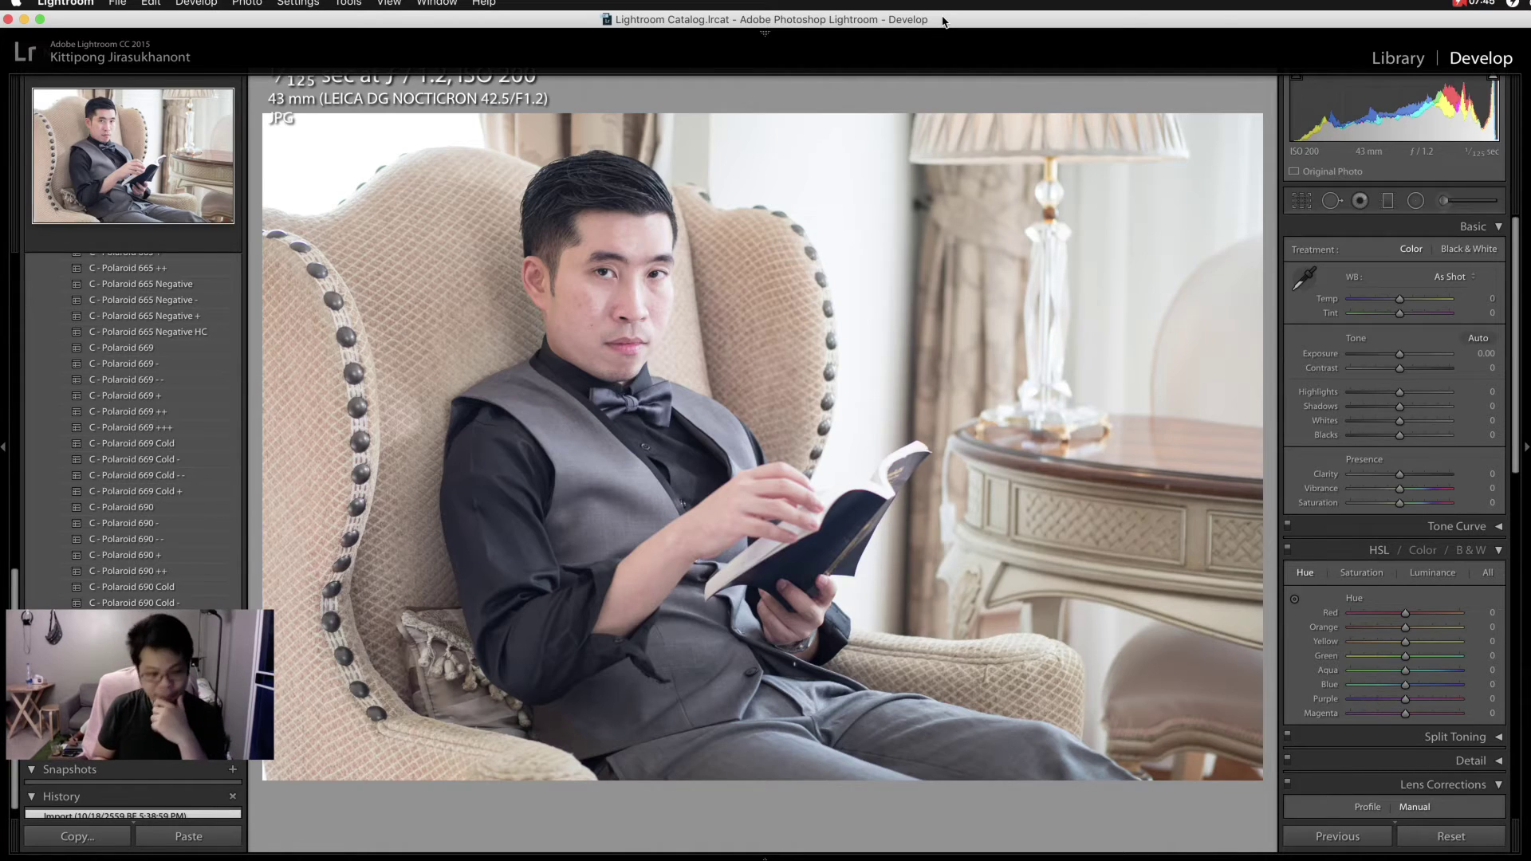
{"action": "key", "text": "Right"}
{"action": "key", "text": "Right"}
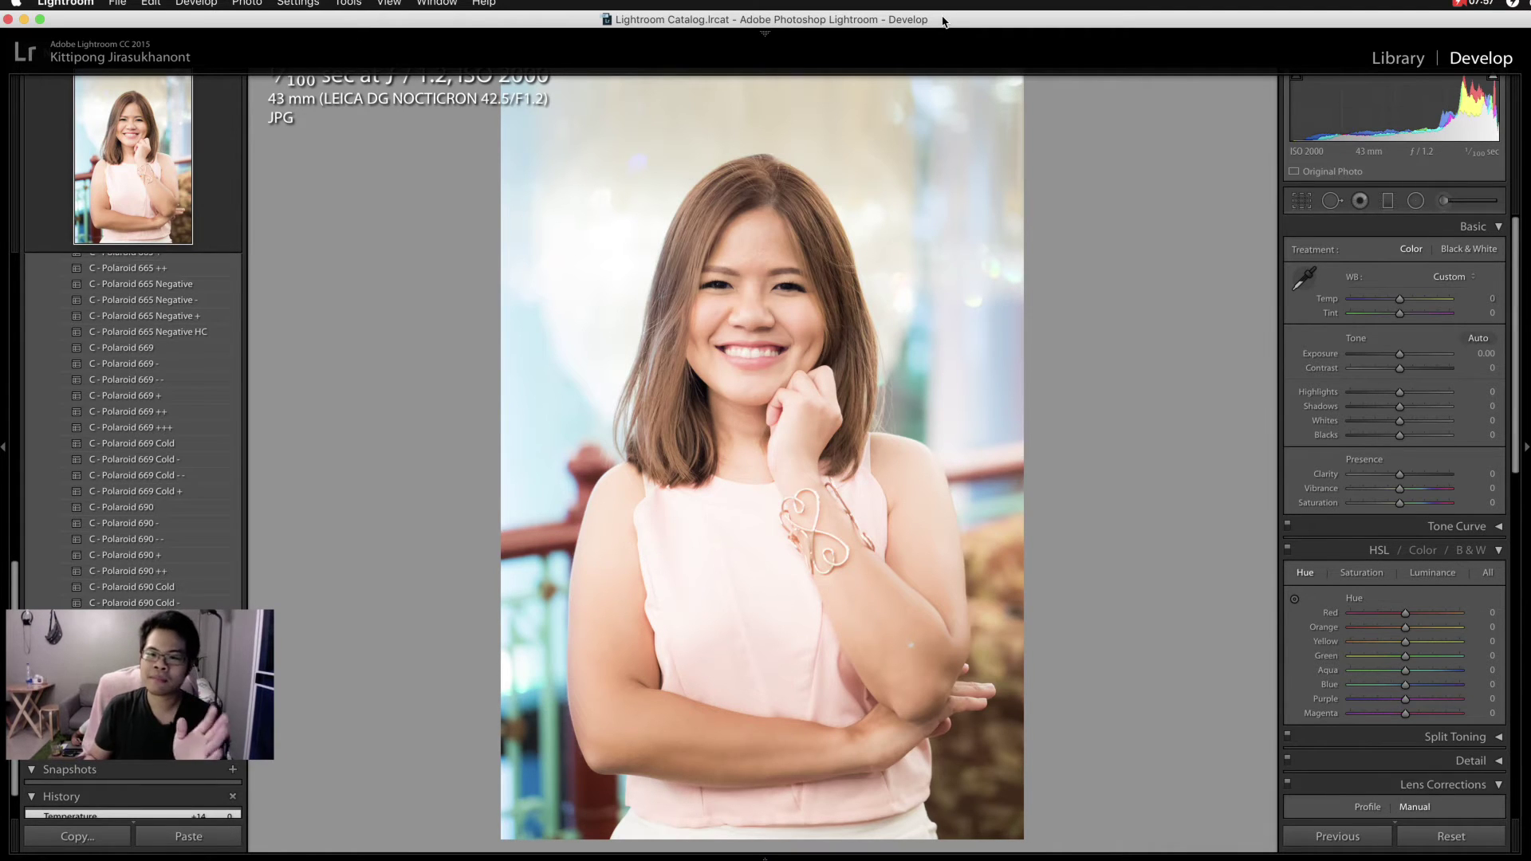
Set Temp +12, Vibrance -21, Highlights -21 and slightly lower Exposure, then go to the next photo
{"action": "left_click", "coordinate": [1405, 300]}
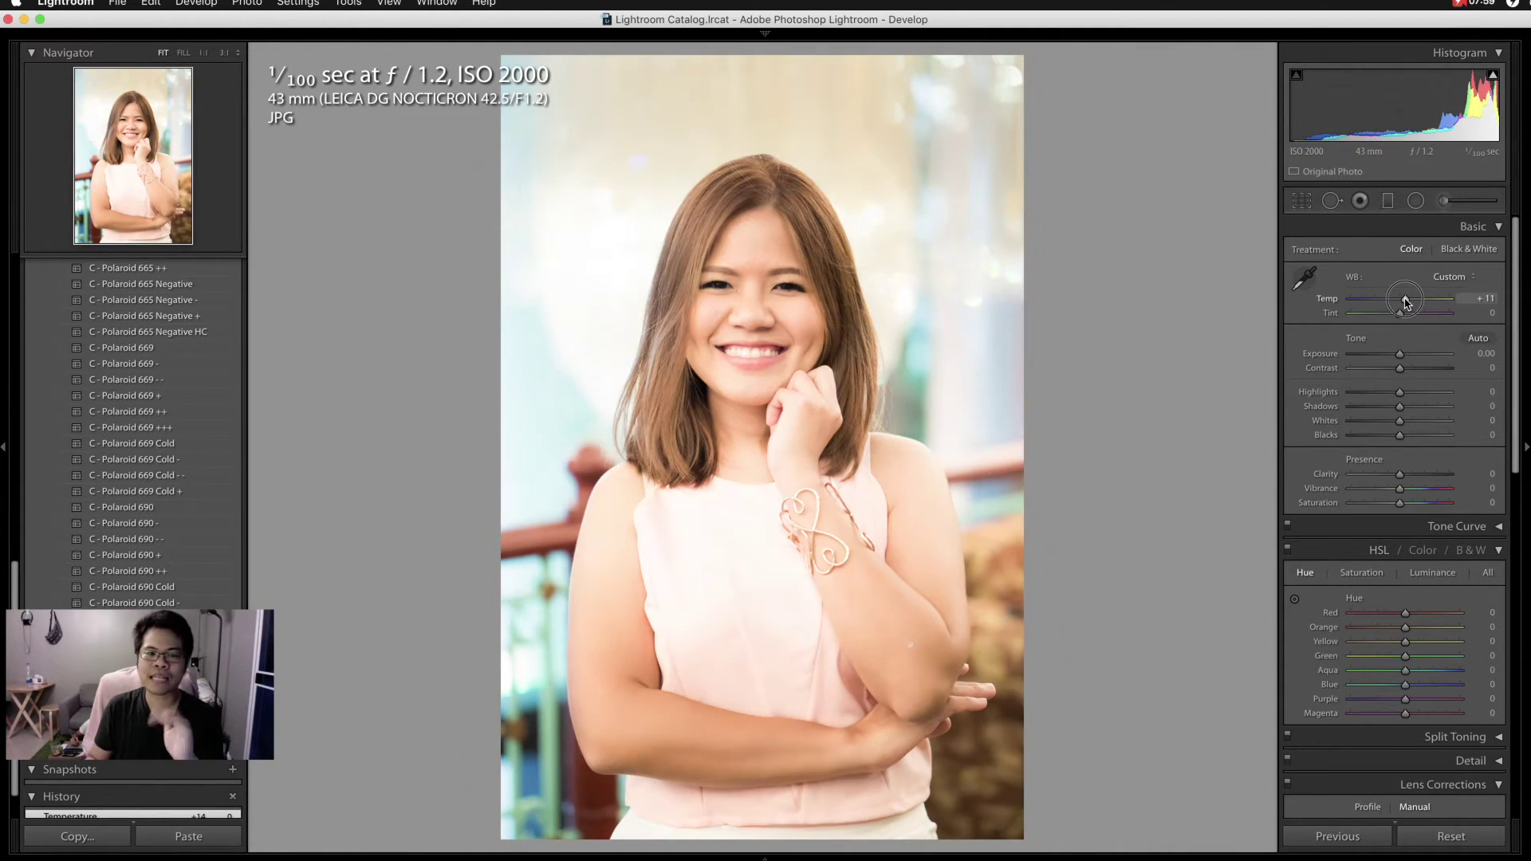
{"action": "left_click", "coordinate": [1394, 490]}
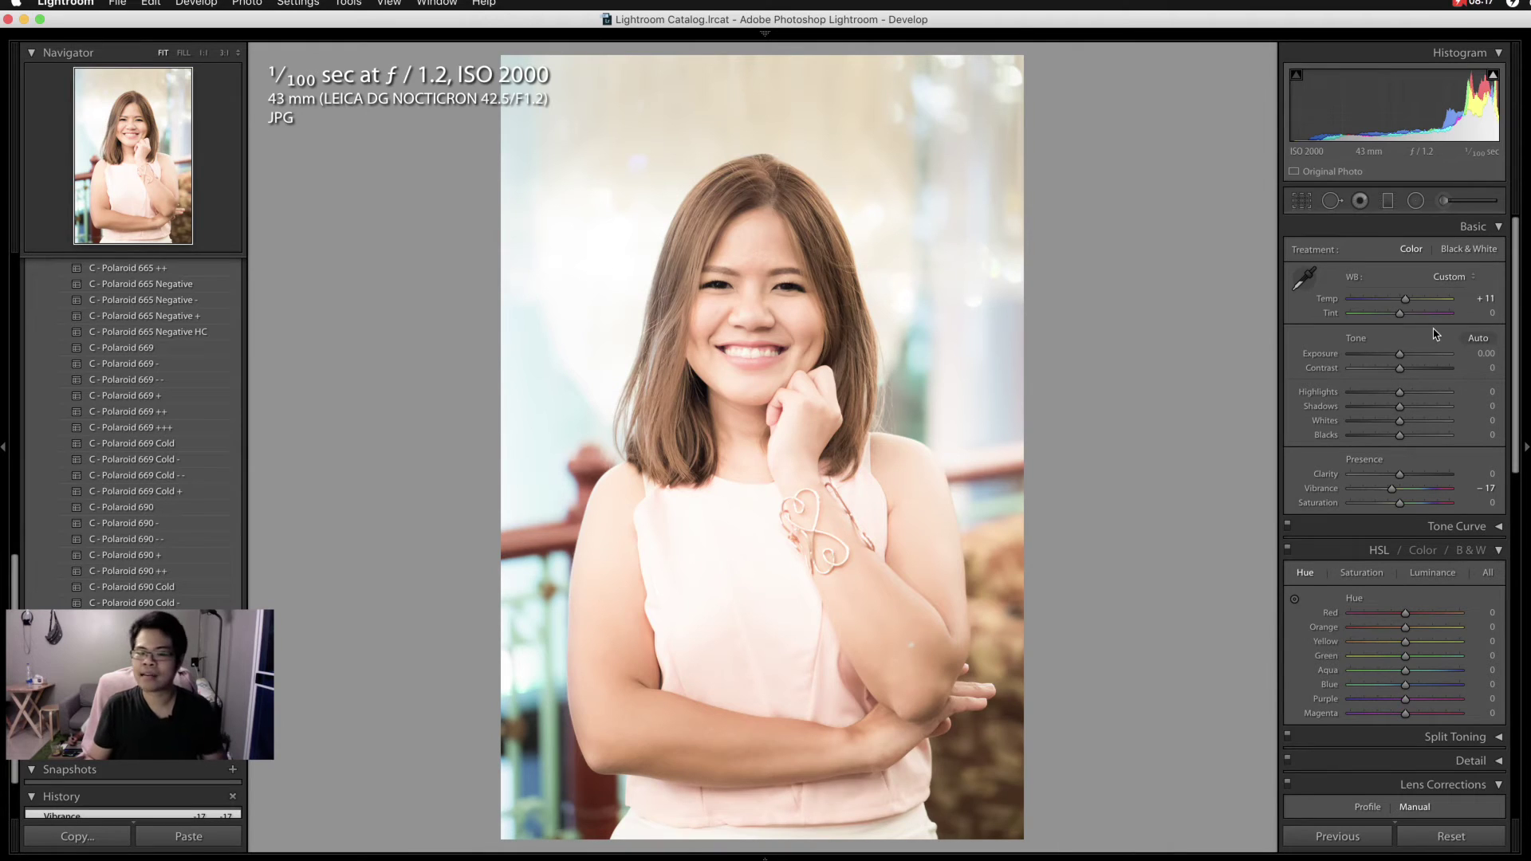
{"action": "left_click_drag", "start_coordinate": [1401, 355], "coordinate": [1399, 358]}
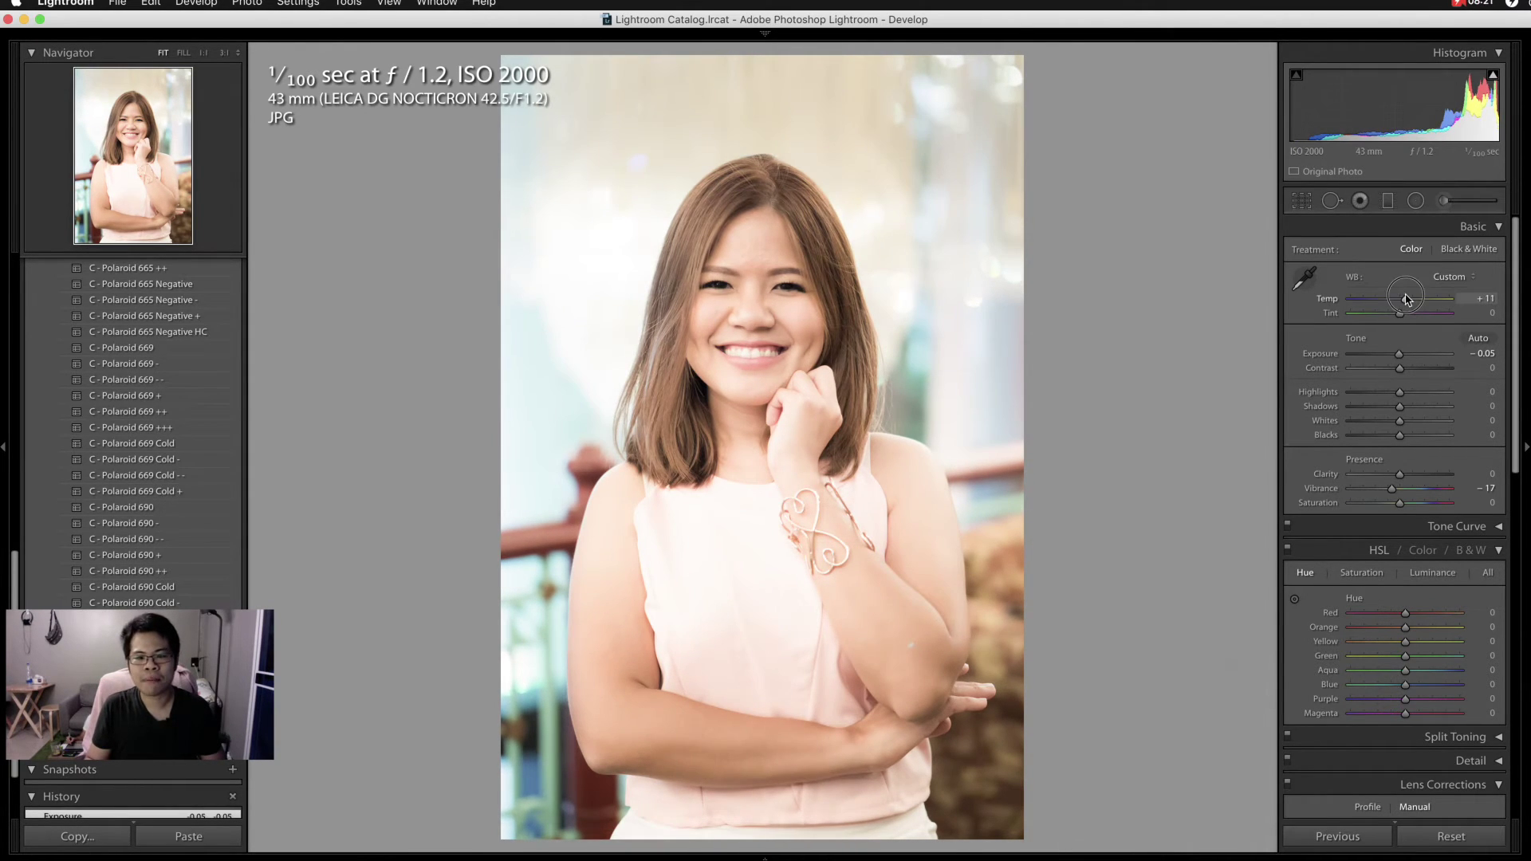
{"action": "left_click_drag", "start_coordinate": [1407, 300], "coordinate": [1406, 300]}
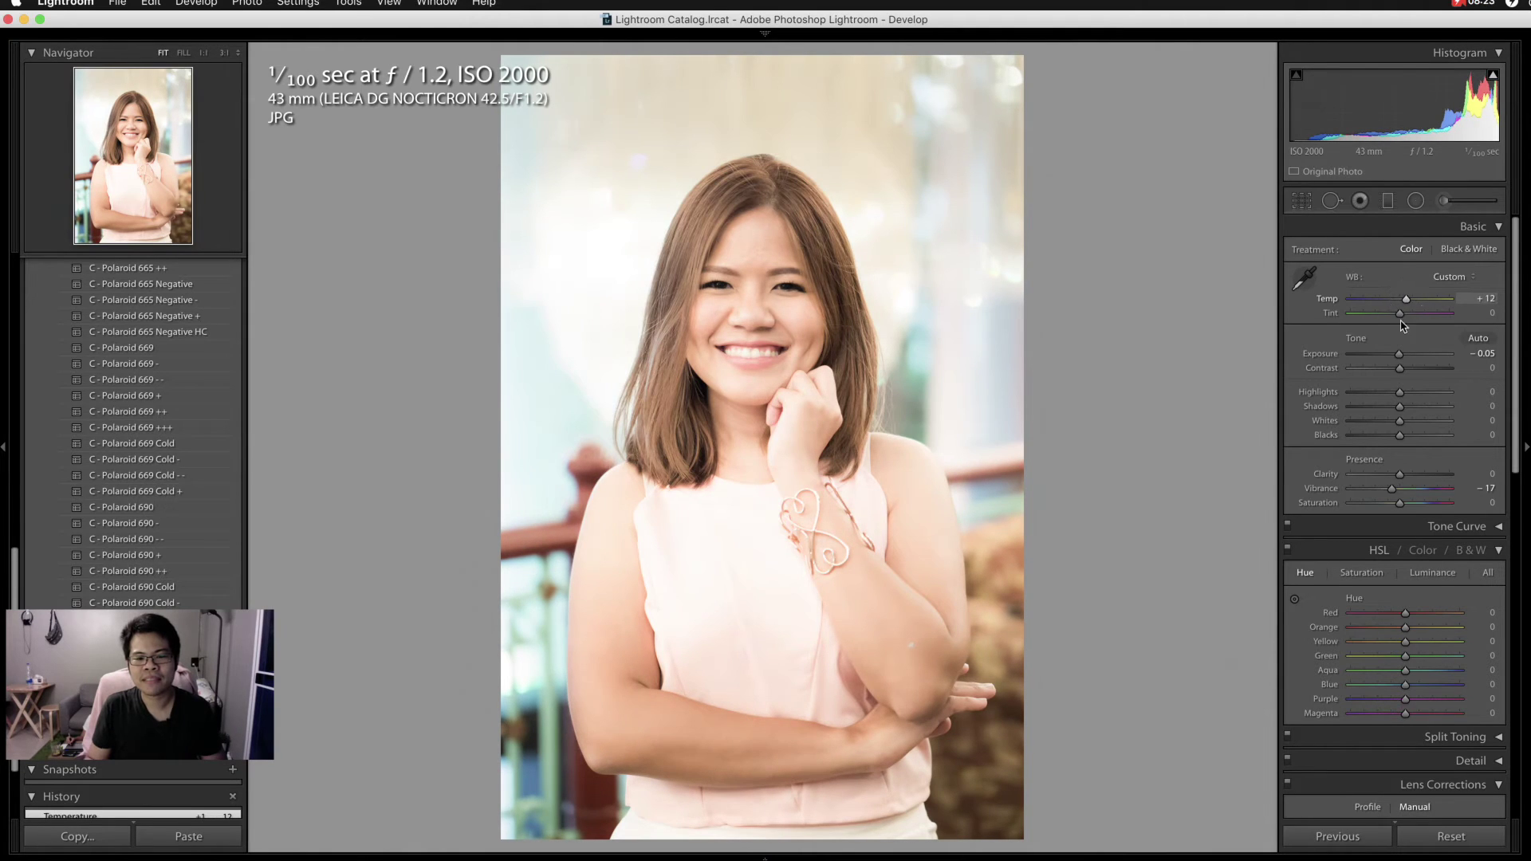
{"action": "left_click_drag", "start_coordinate": [1392, 489], "coordinate": [1388, 489]}
{"action": "left_click_drag", "start_coordinate": [1400, 392], "coordinate": [1384, 371]}
{"action": "key", "text": "Right"}
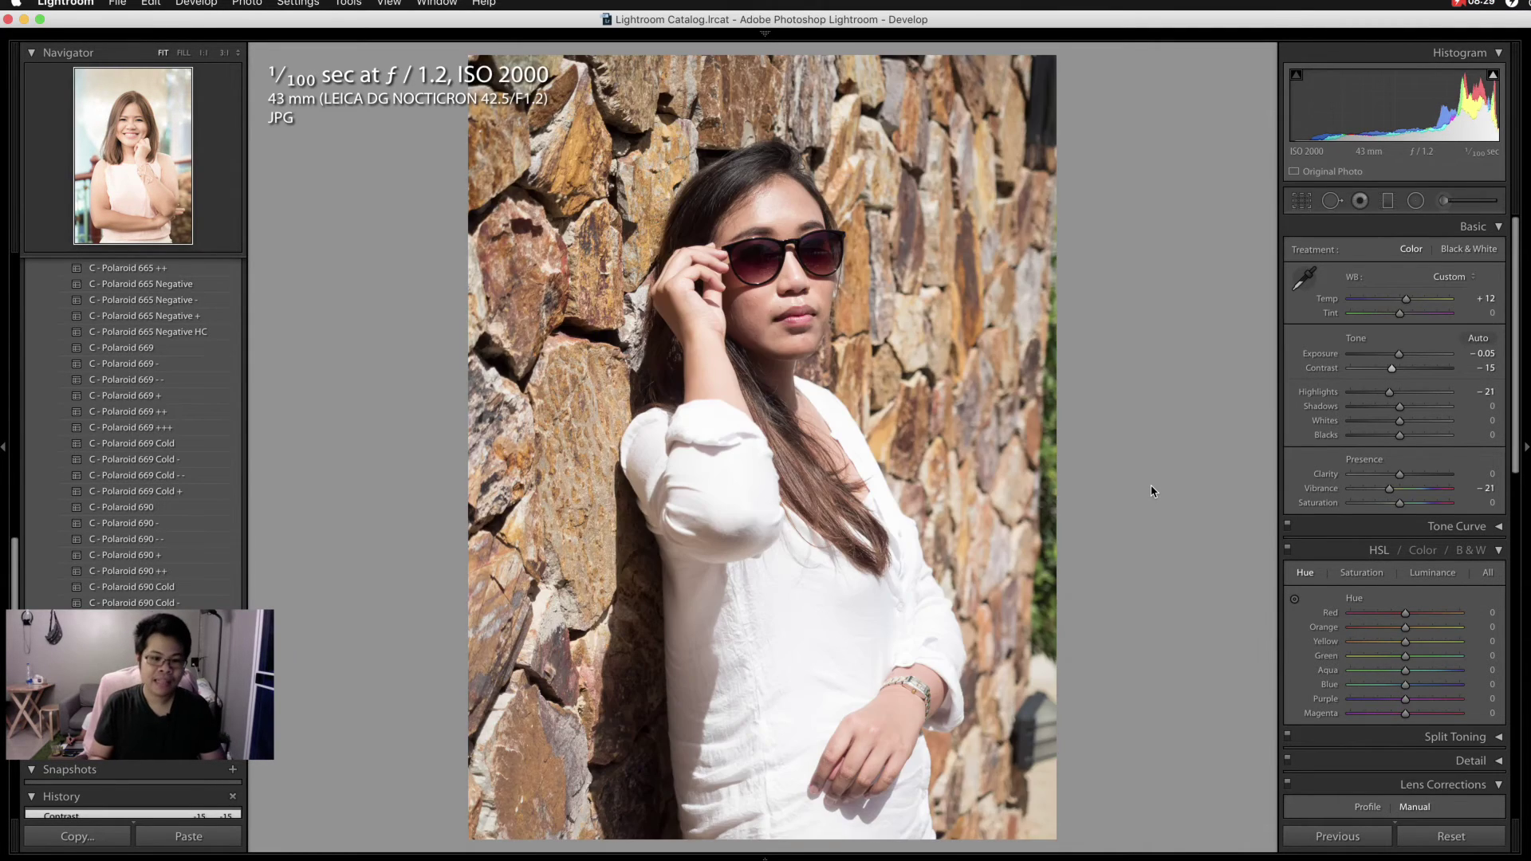
Advance past the sunglasses photo to the man-in-armchair portrait
{"action": "key", "text": "Right"}
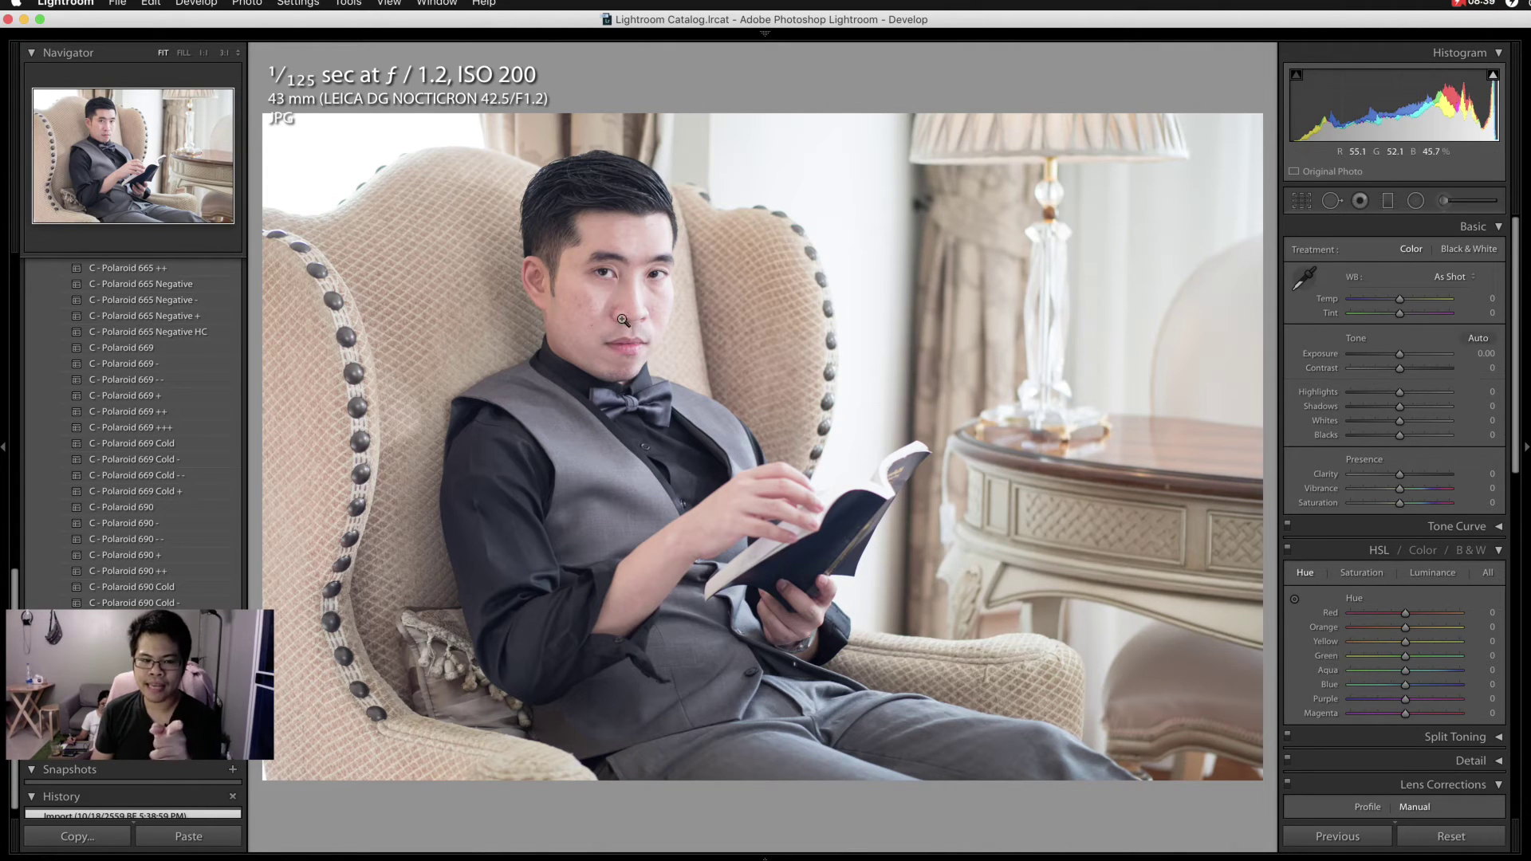
Test an extreme +3.84 exposure on the armchair portrait, reset it, then settle at -0.20
{"action": "left_click", "coordinate": [621, 238]}
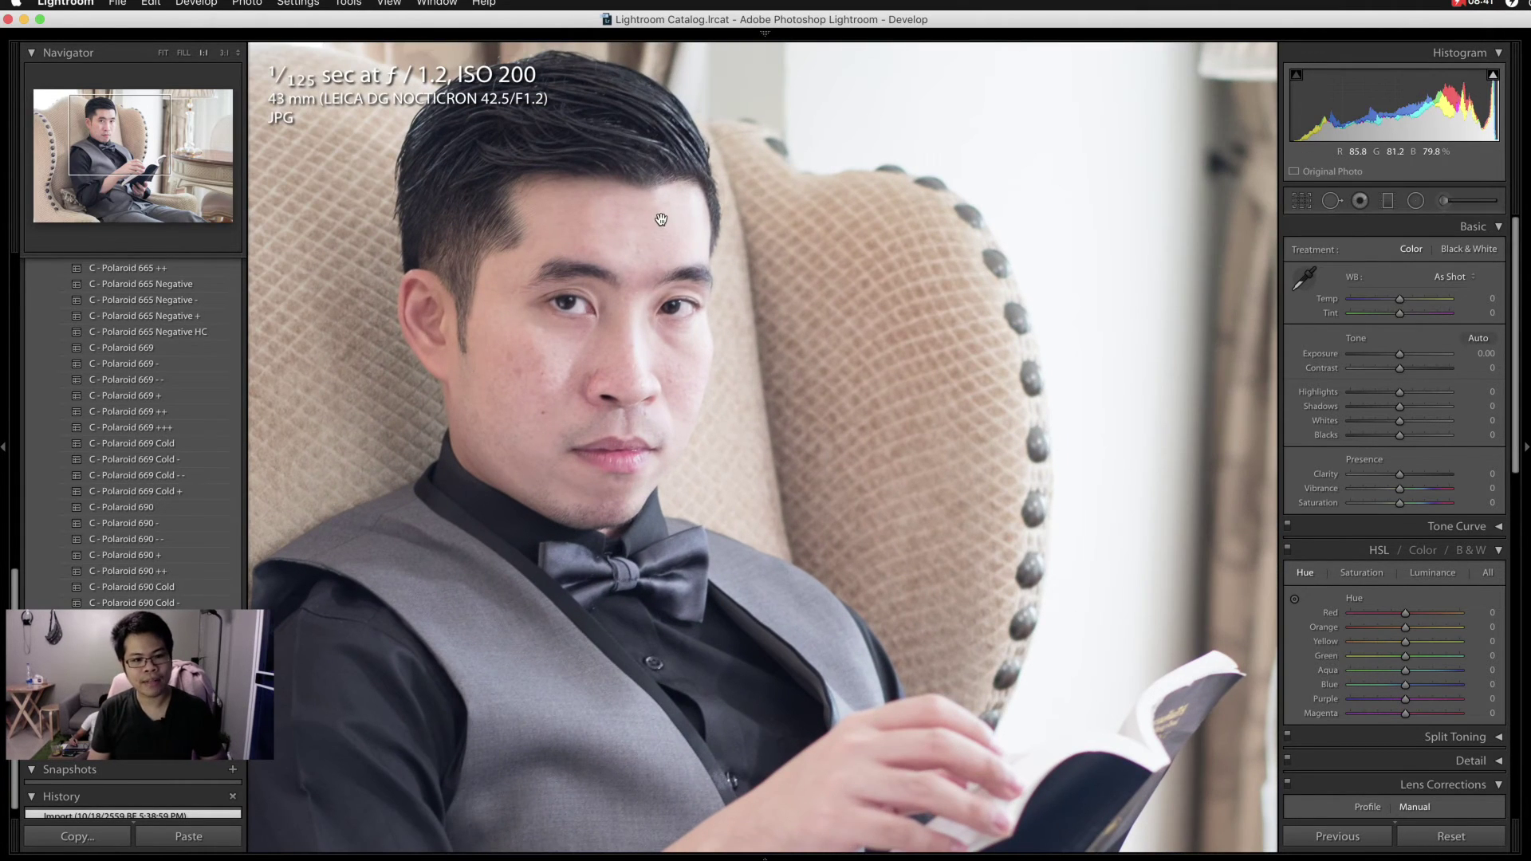
{"action": "left_click_drag", "start_coordinate": [1402, 358], "coordinate": [1398, 358]}
{"action": "left_click", "coordinate": [779, 417]}
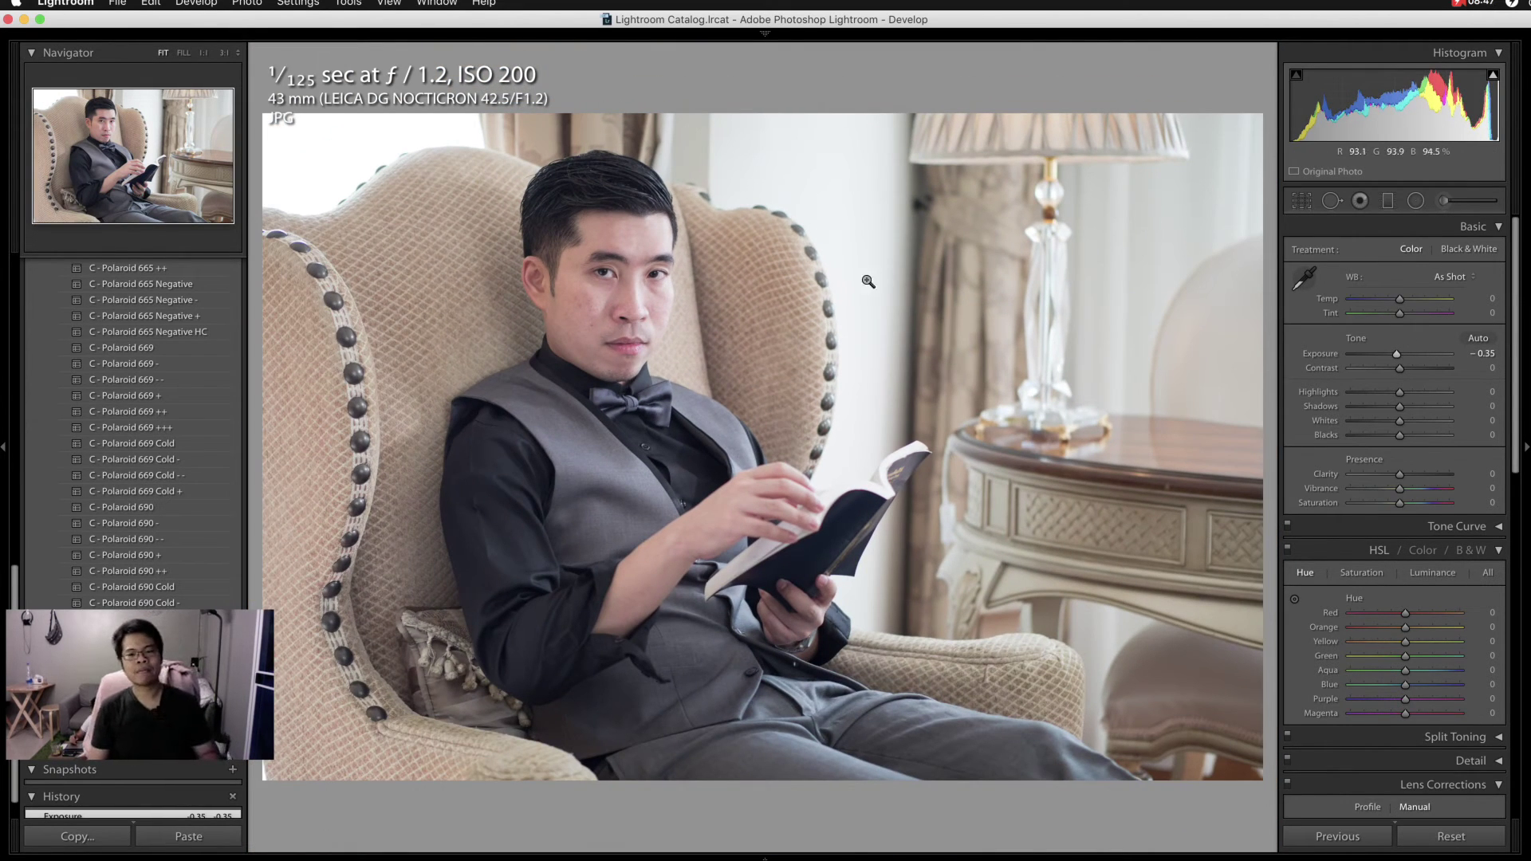
{"action": "left_click_drag", "start_coordinate": [1396, 353], "coordinate": [1438, 356]}
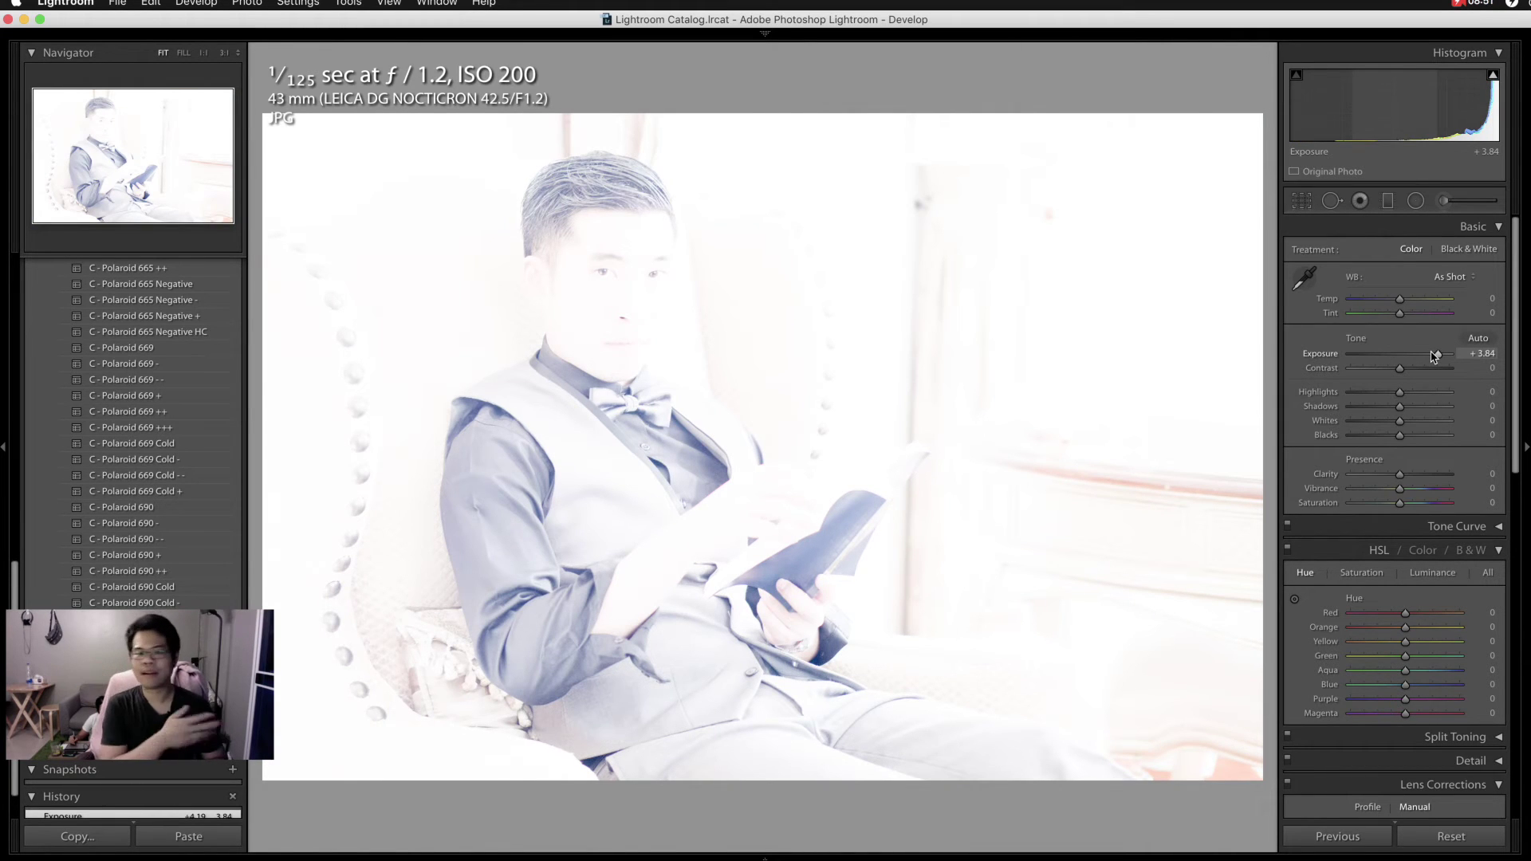
{"action": "double_click", "coordinate": [1314, 356]}
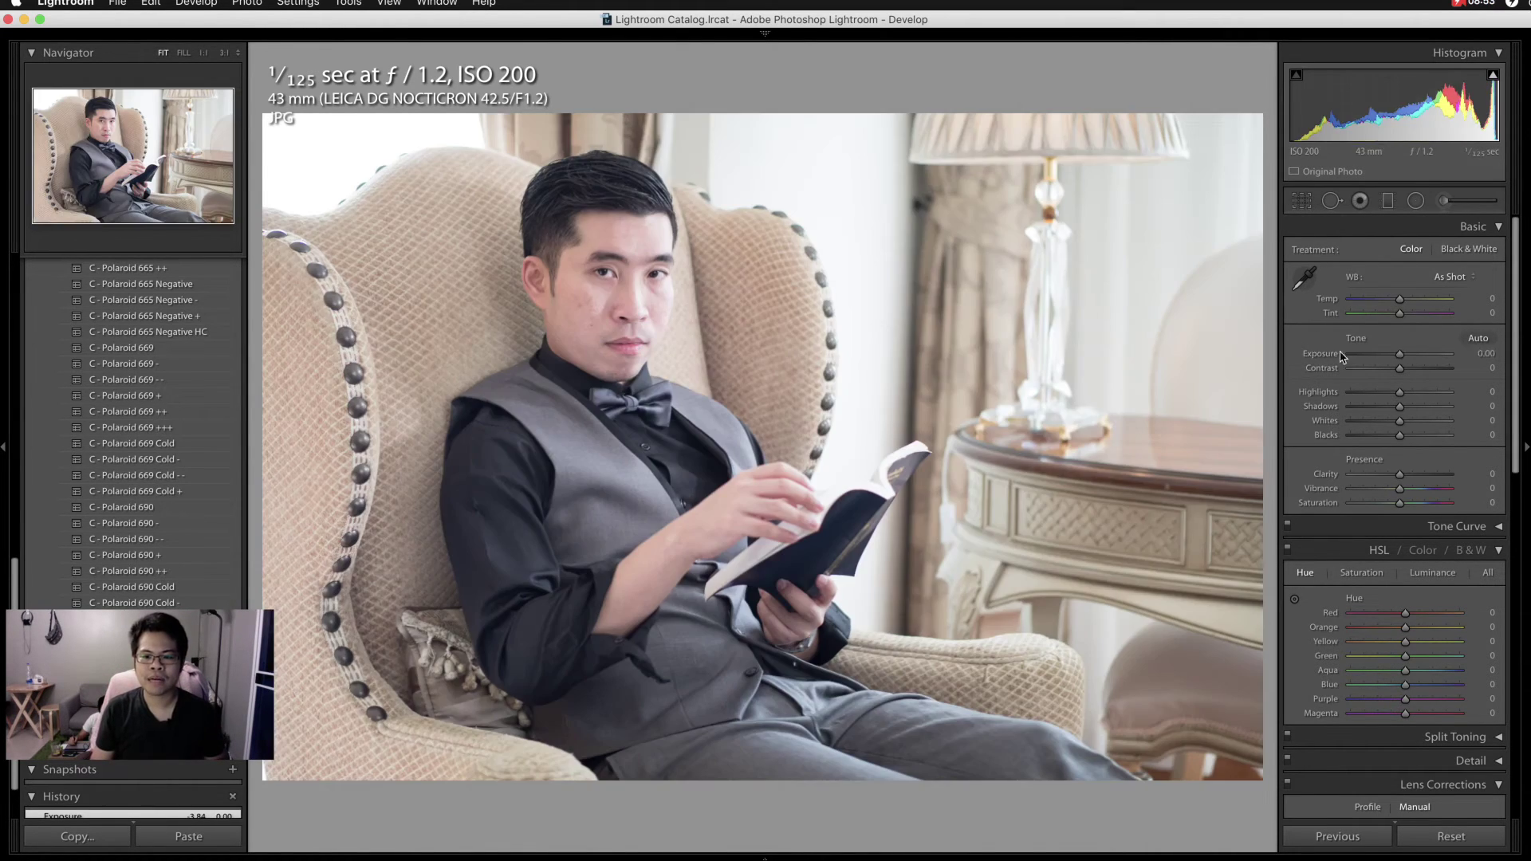
{"action": "left_click_drag", "start_coordinate": [1400, 354], "coordinate": [1398, 359]}
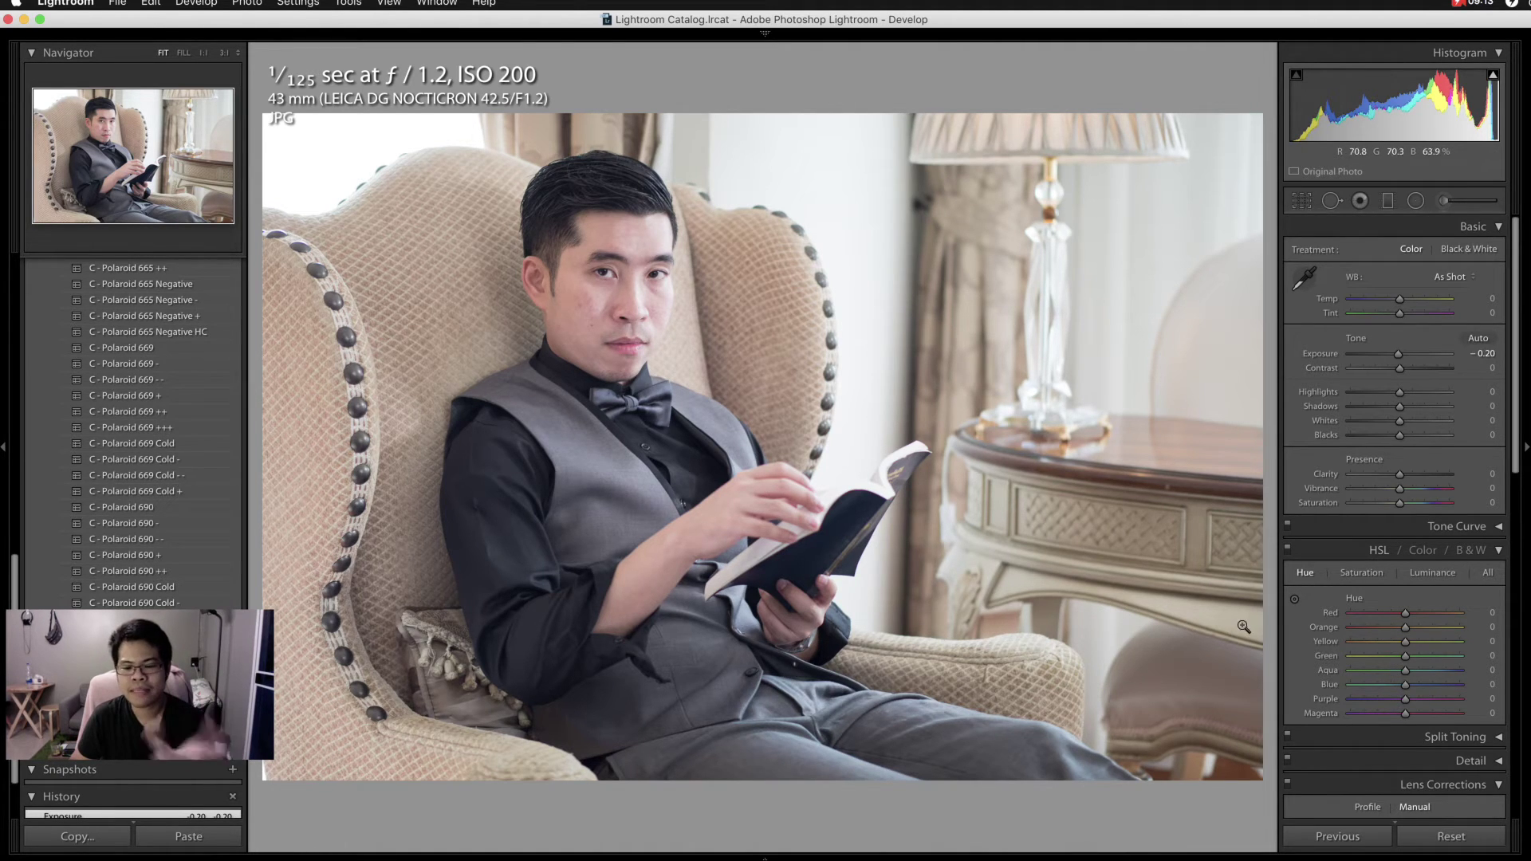
In HSL Saturation, try Green at -100, then reset Green saturation to zero
{"action": "left_click", "coordinate": [1362, 572]}
{"action": "left_click_drag", "start_coordinate": [1406, 656], "coordinate": [1328, 663]}
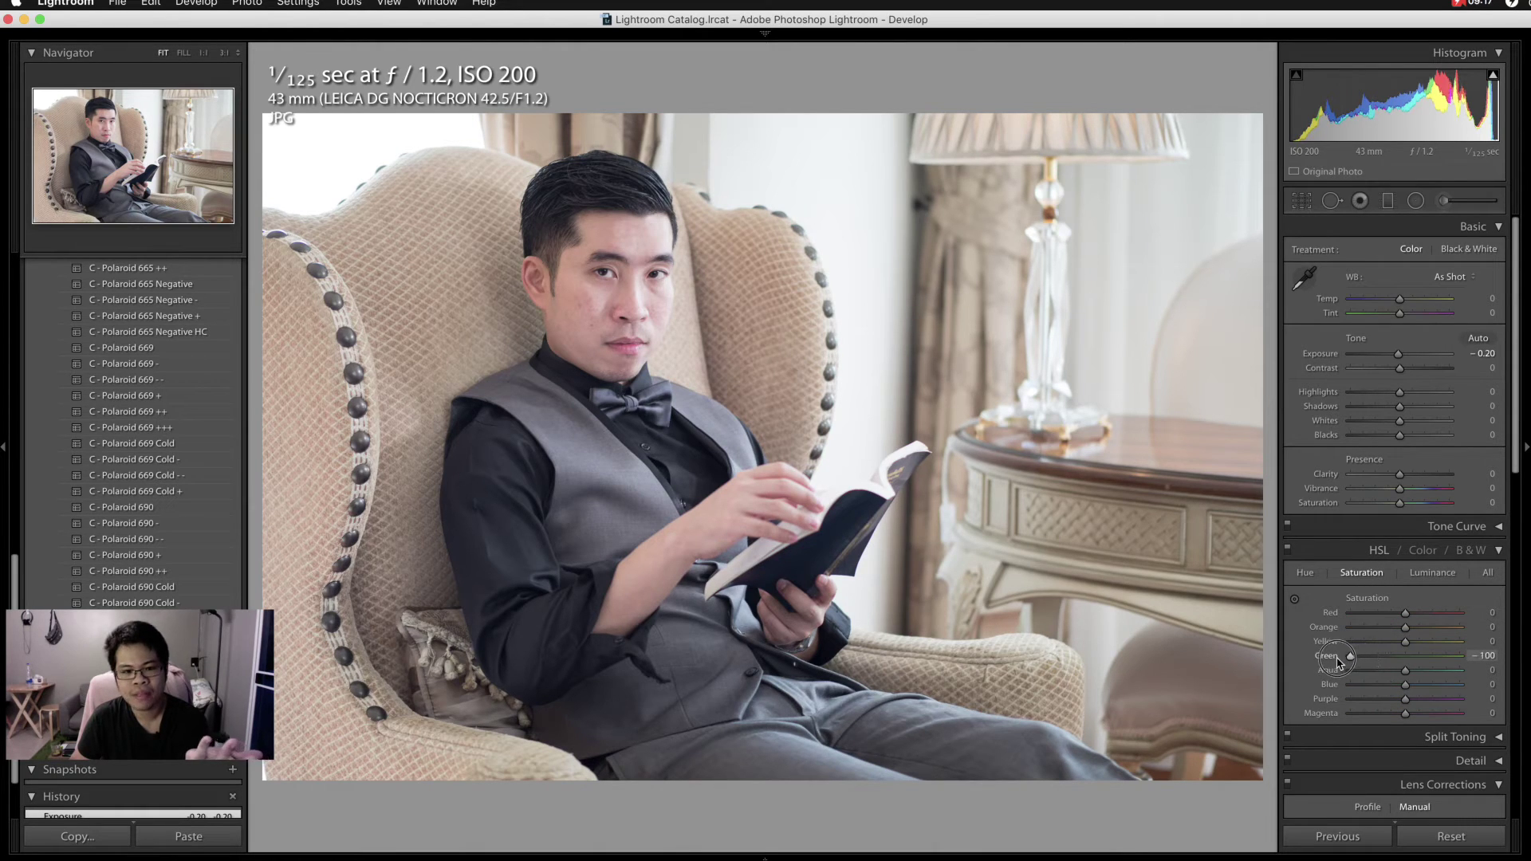
{"action": "double_click", "coordinate": [1327, 657]}
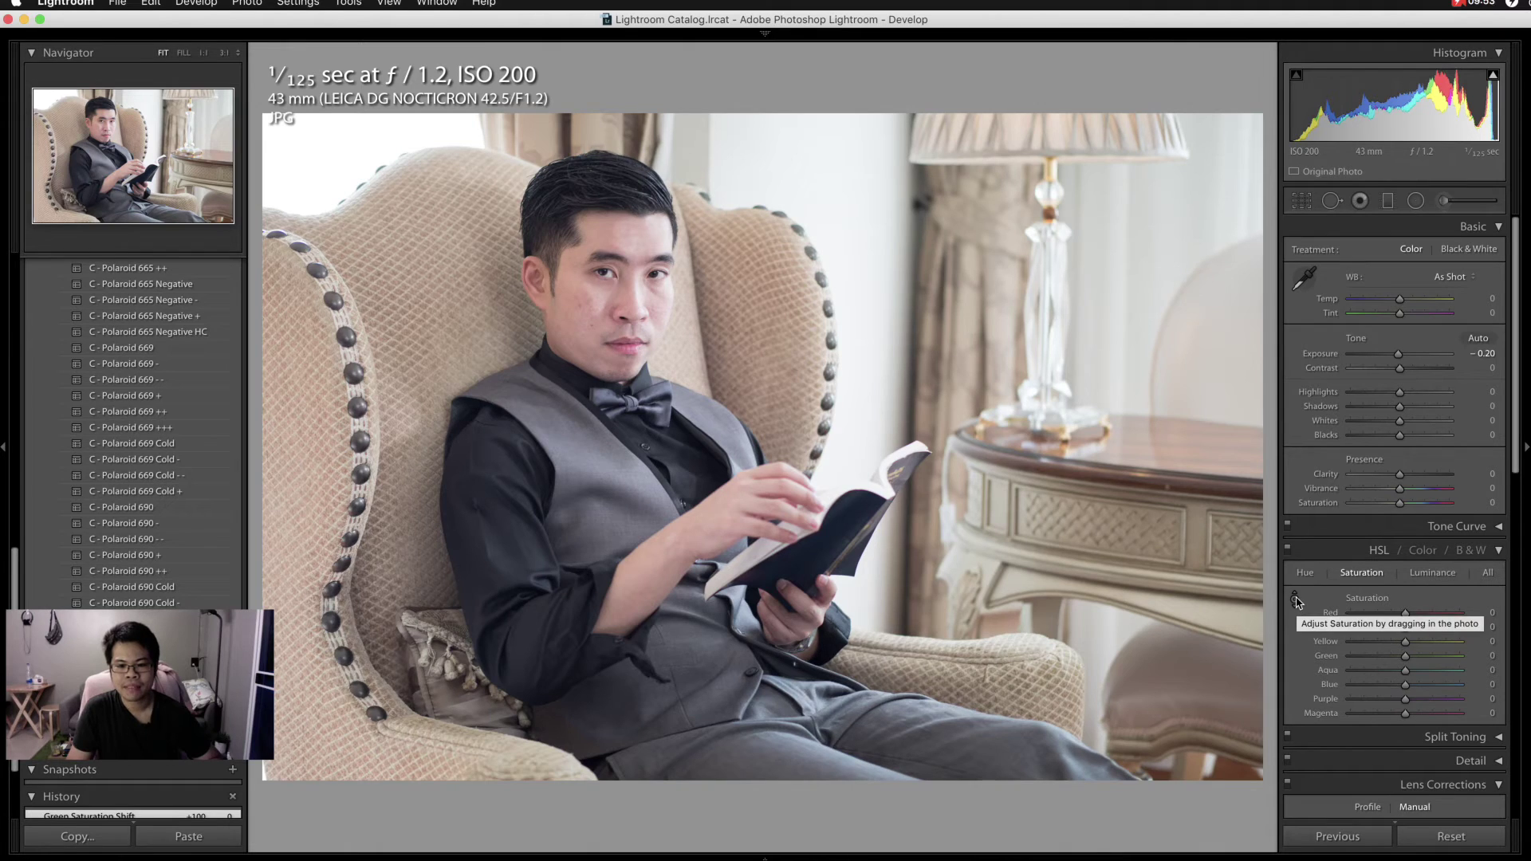
{"action": "left_click", "coordinate": [1296, 600]}
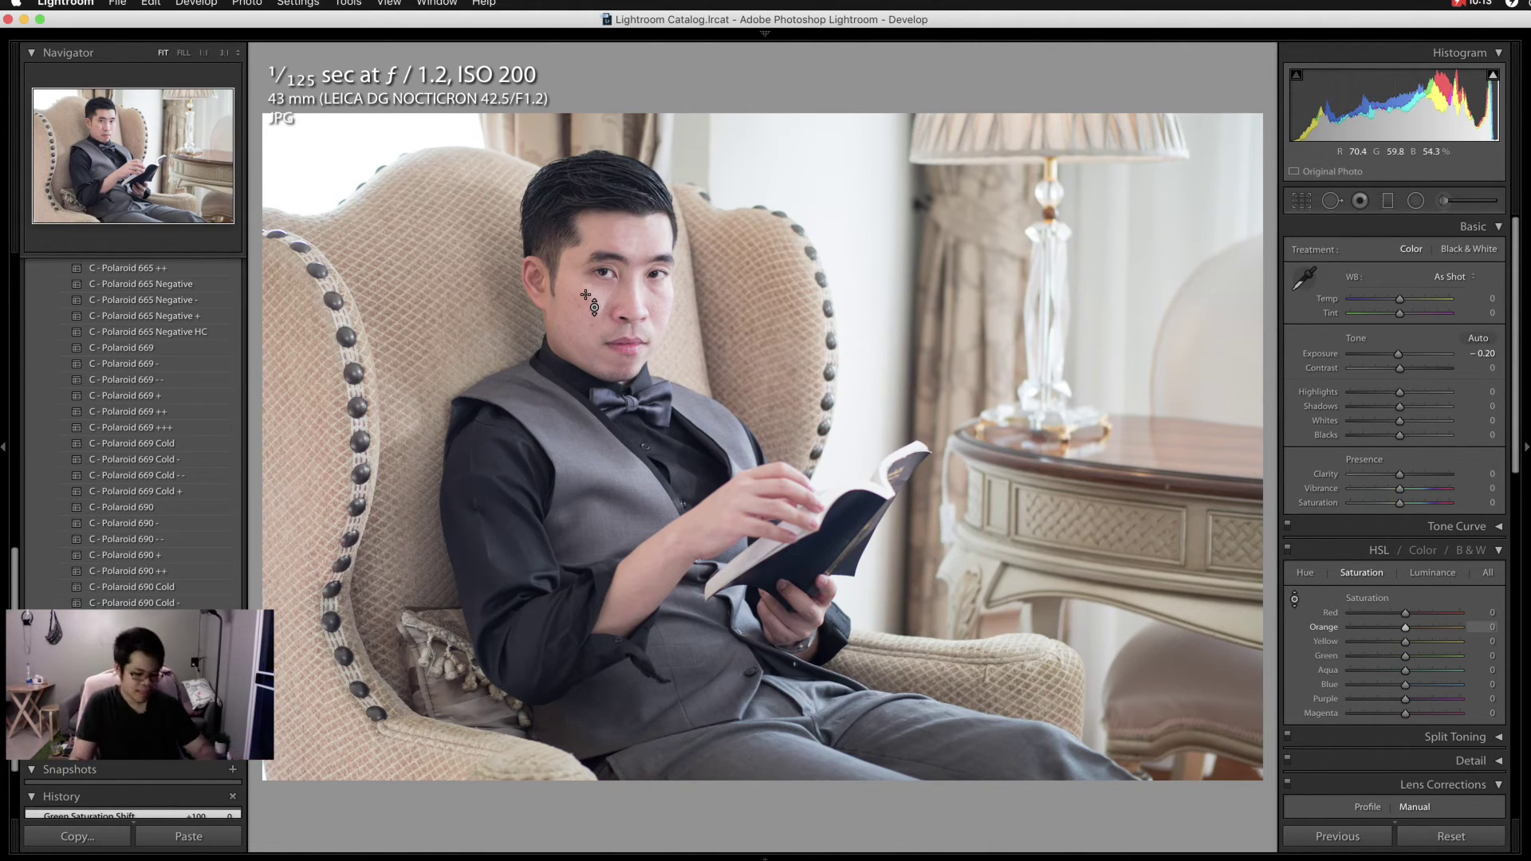
{"action": "mouse_move", "coordinate": [584, 317]}
{"action": "left_mouse_down"}
{"action": "mouse_move", "coordinate": [584, 335]}
{"action": "mouse_move", "coordinate": [581, 303]}
{"action": "left_mouse_up"}
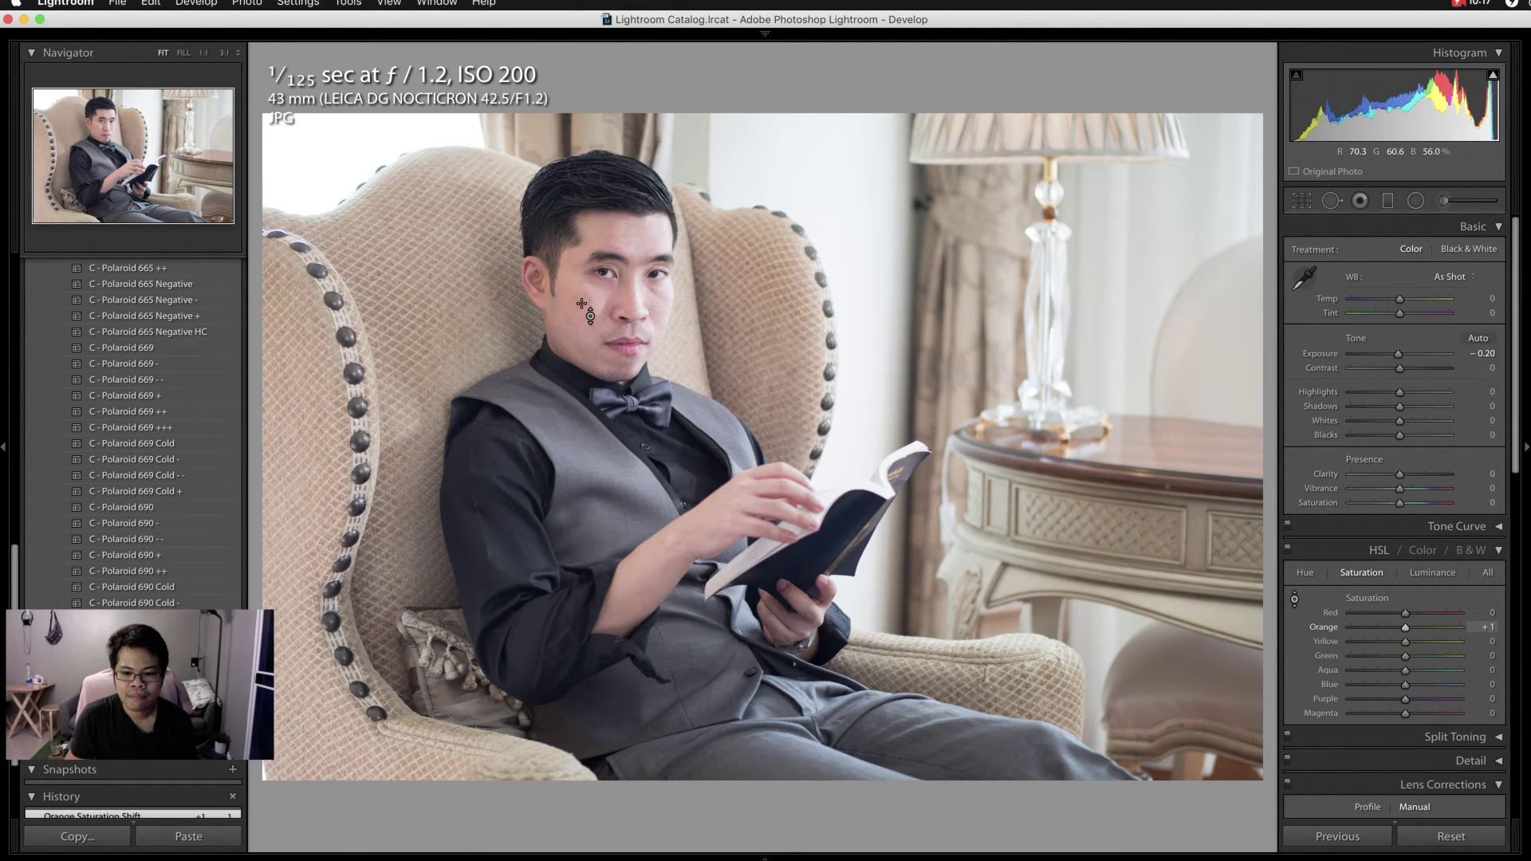
{"action": "mouse_move", "coordinate": [581, 304]}
{"action": "left_mouse_down"}
{"action": "mouse_move", "coordinate": [581, 290]}
{"action": "mouse_move", "coordinate": [584, 314]}
{"action": "left_mouse_up"}
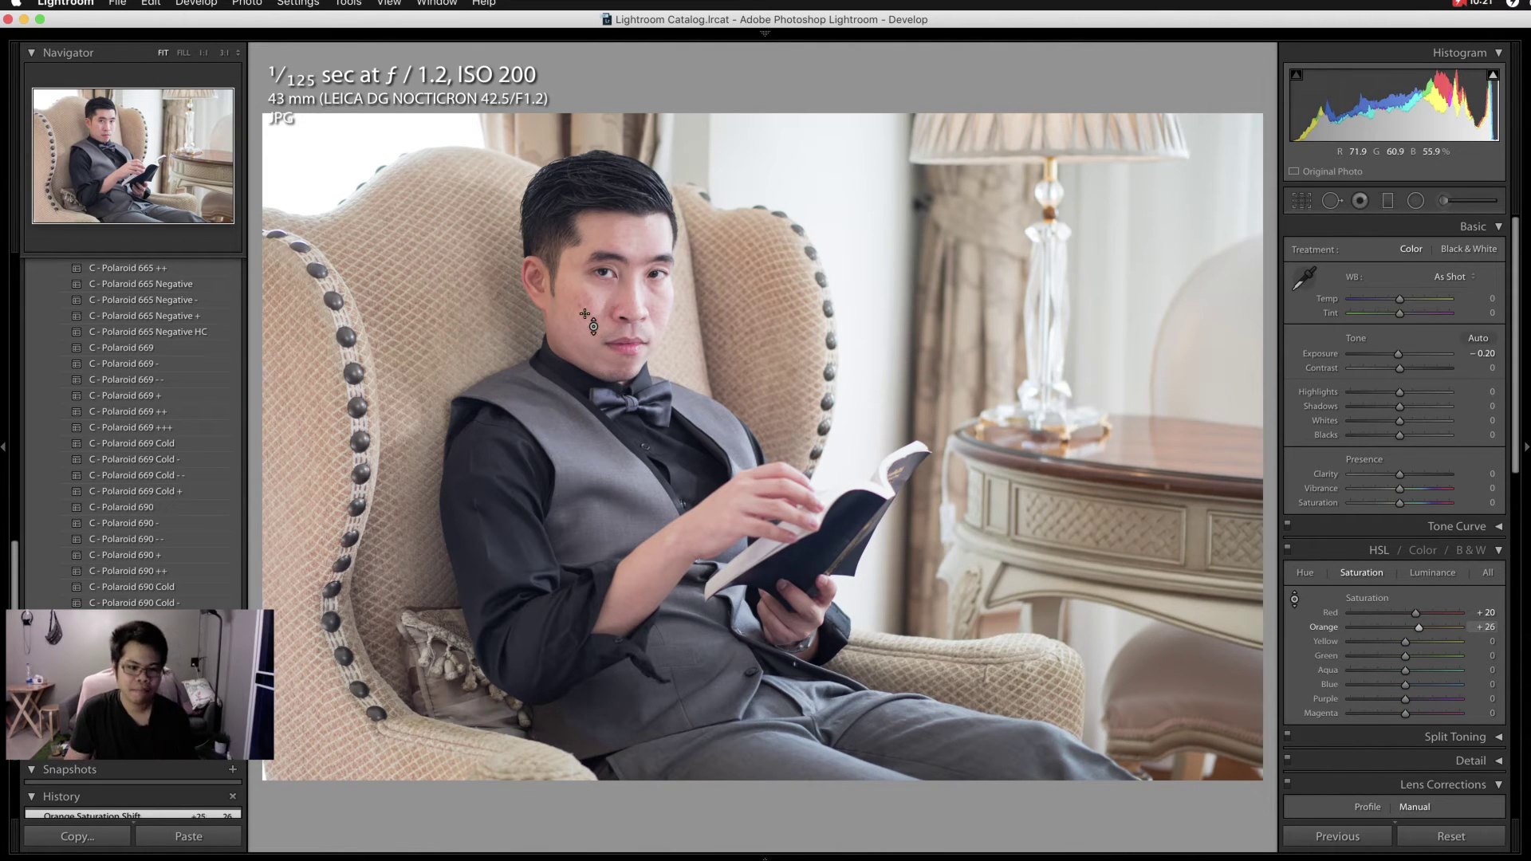
{"action": "key", "text": "ctrl+z"}
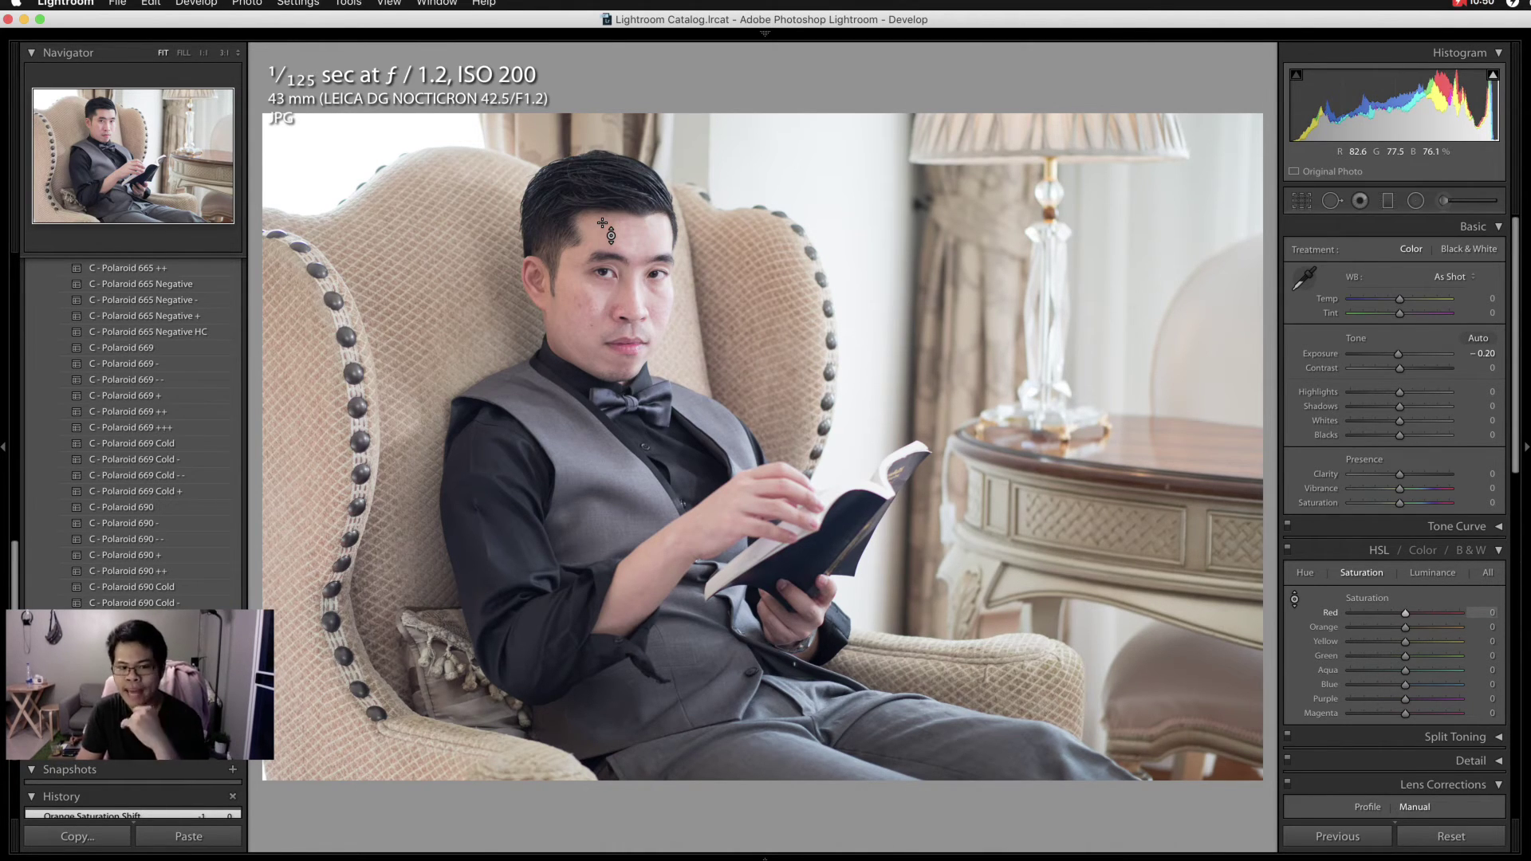
Adjust red and orange luminance with the targeted tool, leaving orange at -27
{"action": "left_click", "coordinate": [1307, 573]}
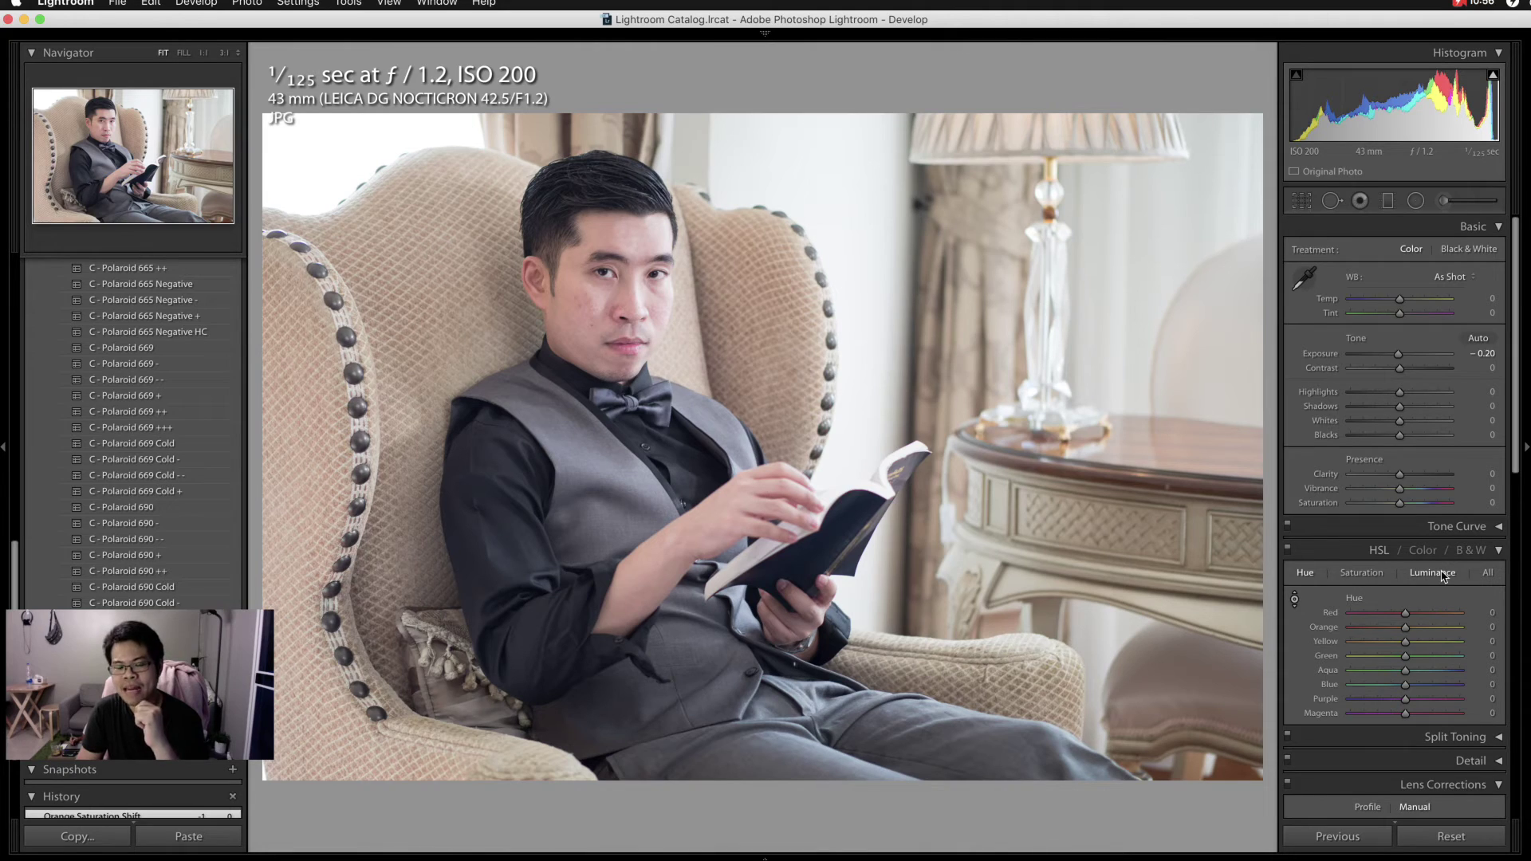
{"action": "left_click", "coordinate": [1436, 573]}
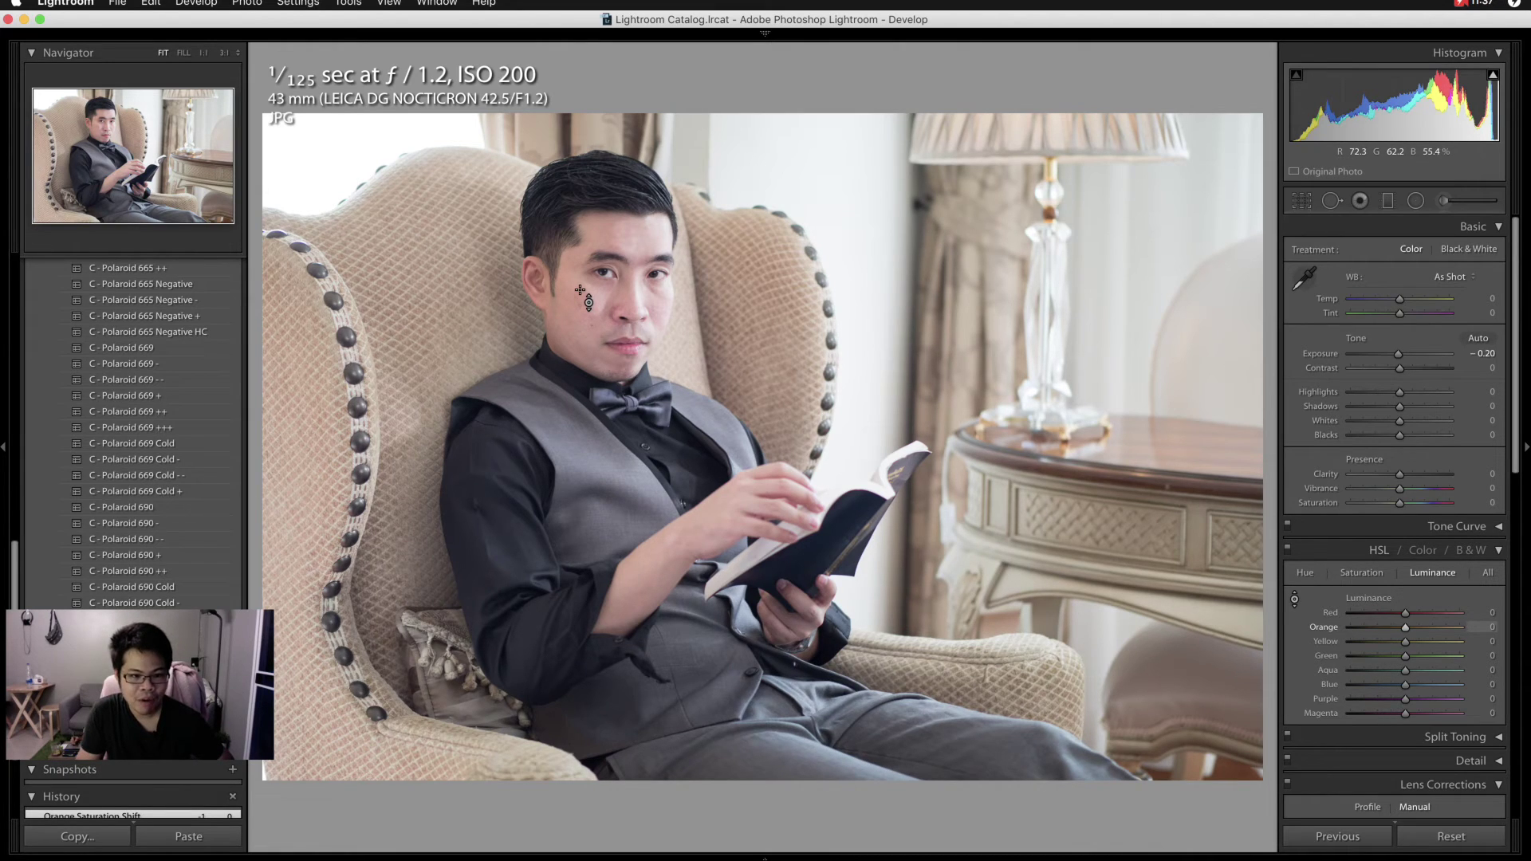
{"action": "left_click_drag", "start_coordinate": [614, 303], "coordinate": [614, 375]}
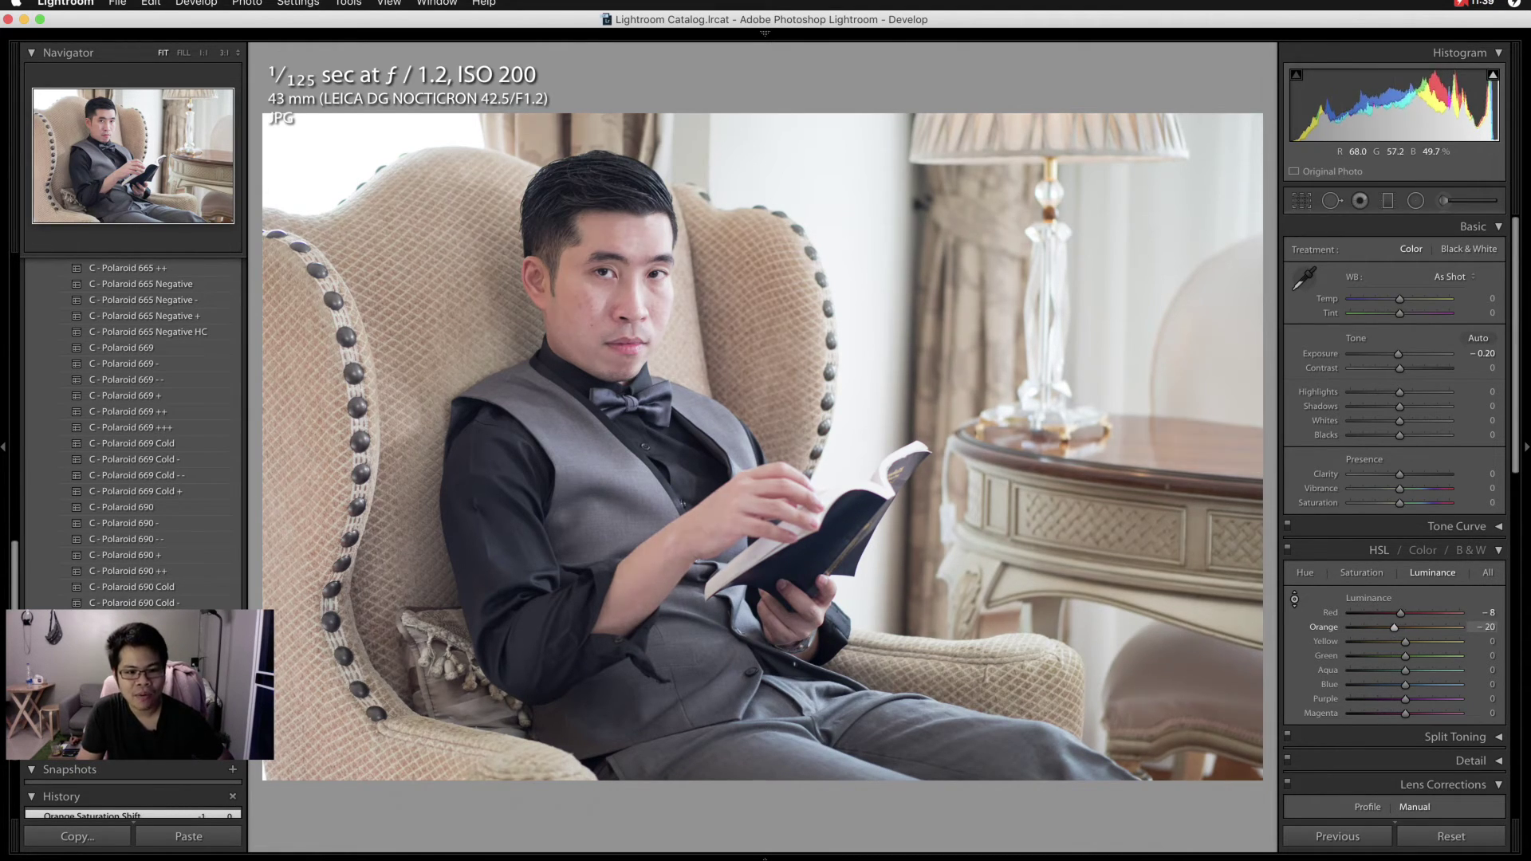
{"action": "mouse_move", "coordinate": [614, 375]}
{"action": "left_mouse_down"}
{"action": "mouse_move", "coordinate": [614, 479]}
{"action": "mouse_move", "coordinate": [614, 239]}
{"action": "mouse_move", "coordinate": [614, 359]}
{"action": "left_mouse_up"}
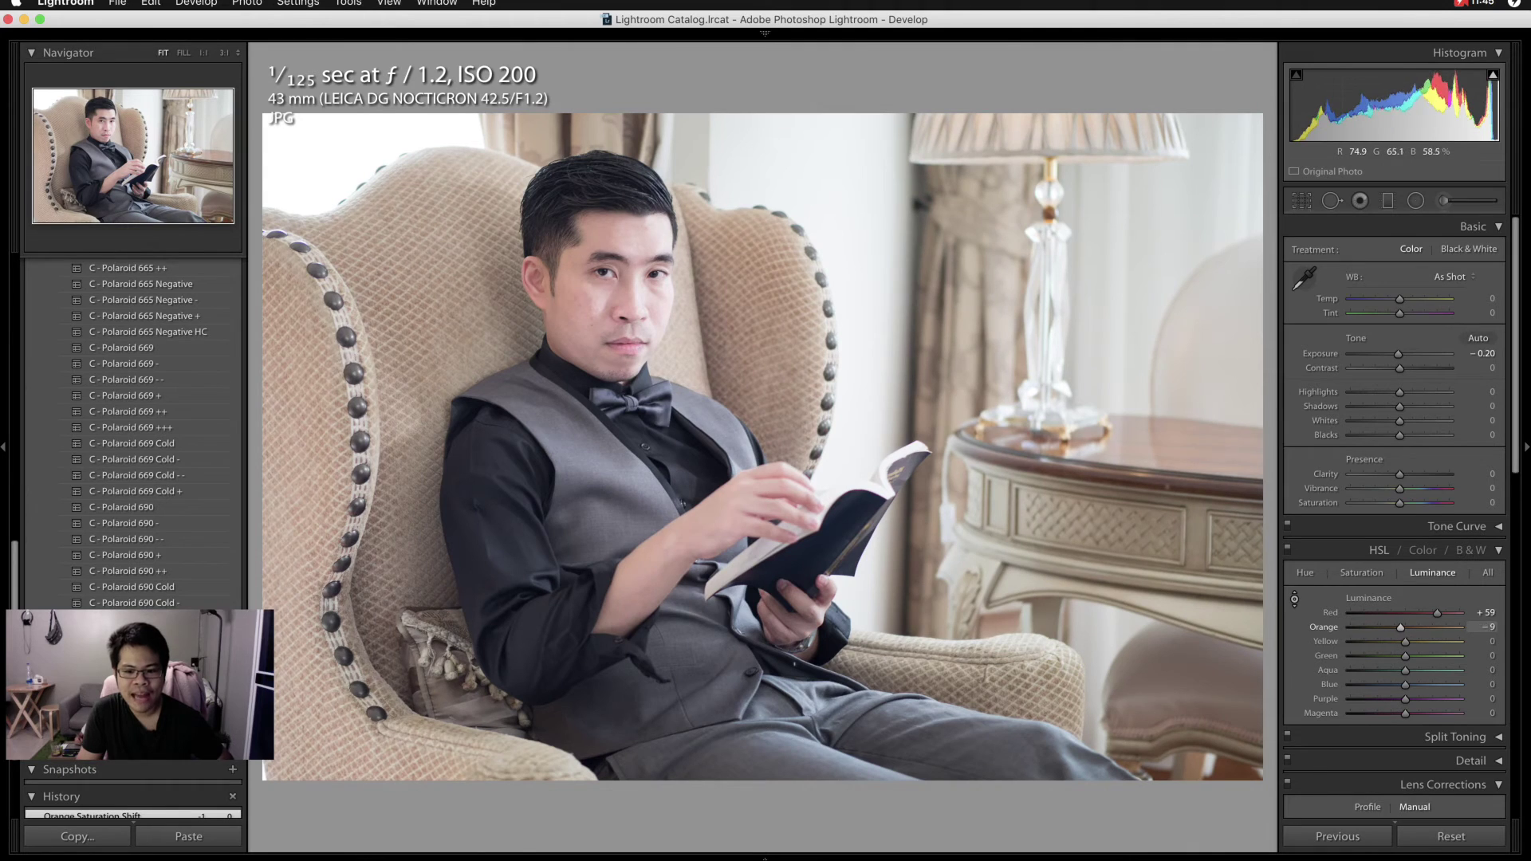
{"action": "left_click_drag", "start_coordinate": [614, 359], "coordinate": [614, 376]}
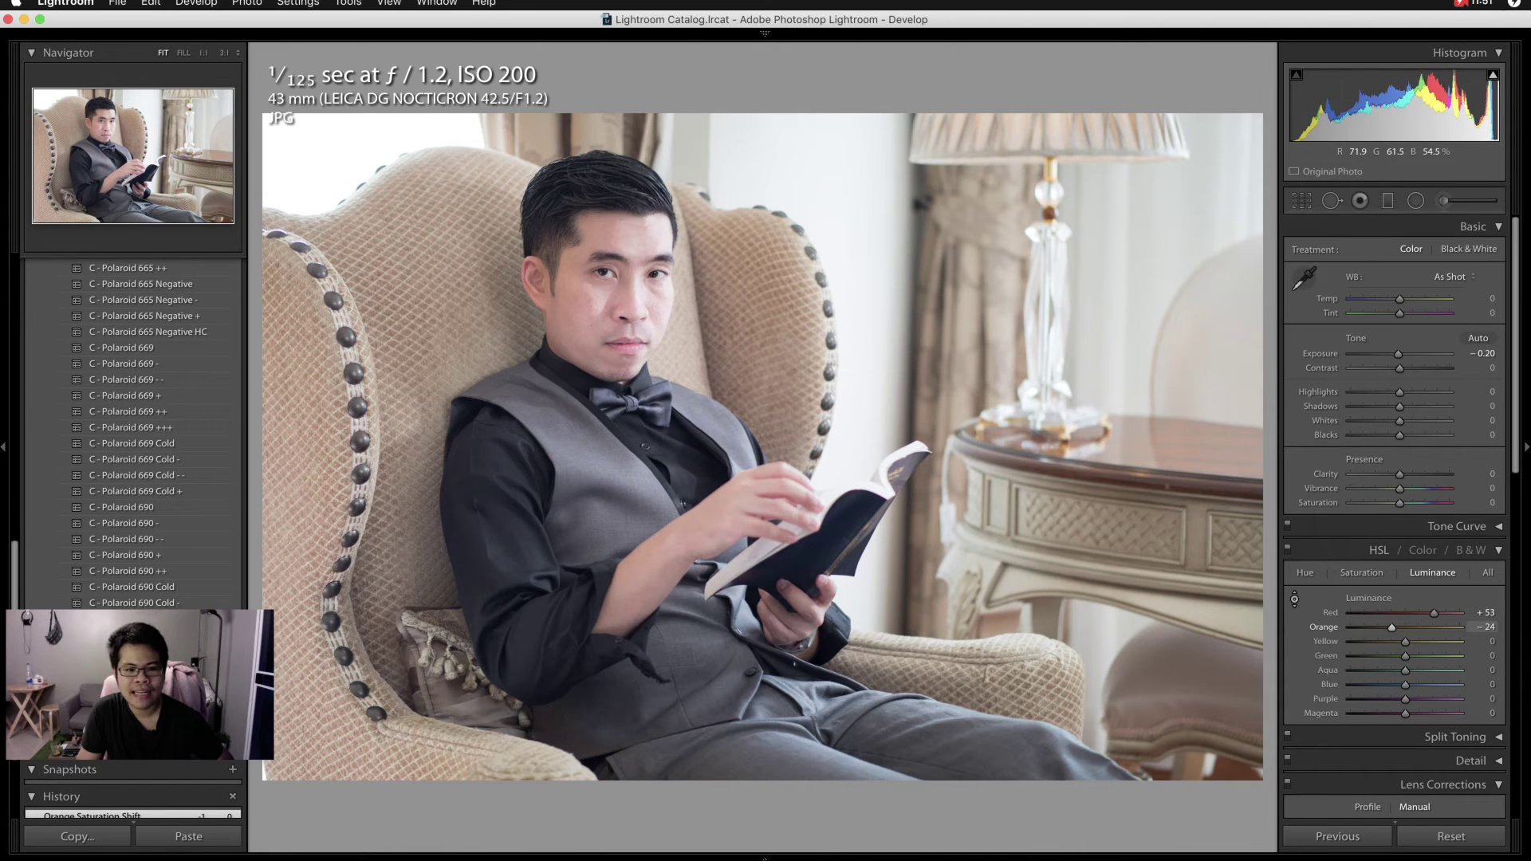
{"action": "mouse_move", "coordinate": [614, 383]}
{"action": "left_mouse_down"}
{"action": "mouse_move", "coordinate": [614, 494]}
{"action": "mouse_move", "coordinate": [615, 351]}
{"action": "mouse_move", "coordinate": [614, 399]}
{"action": "left_mouse_up"}
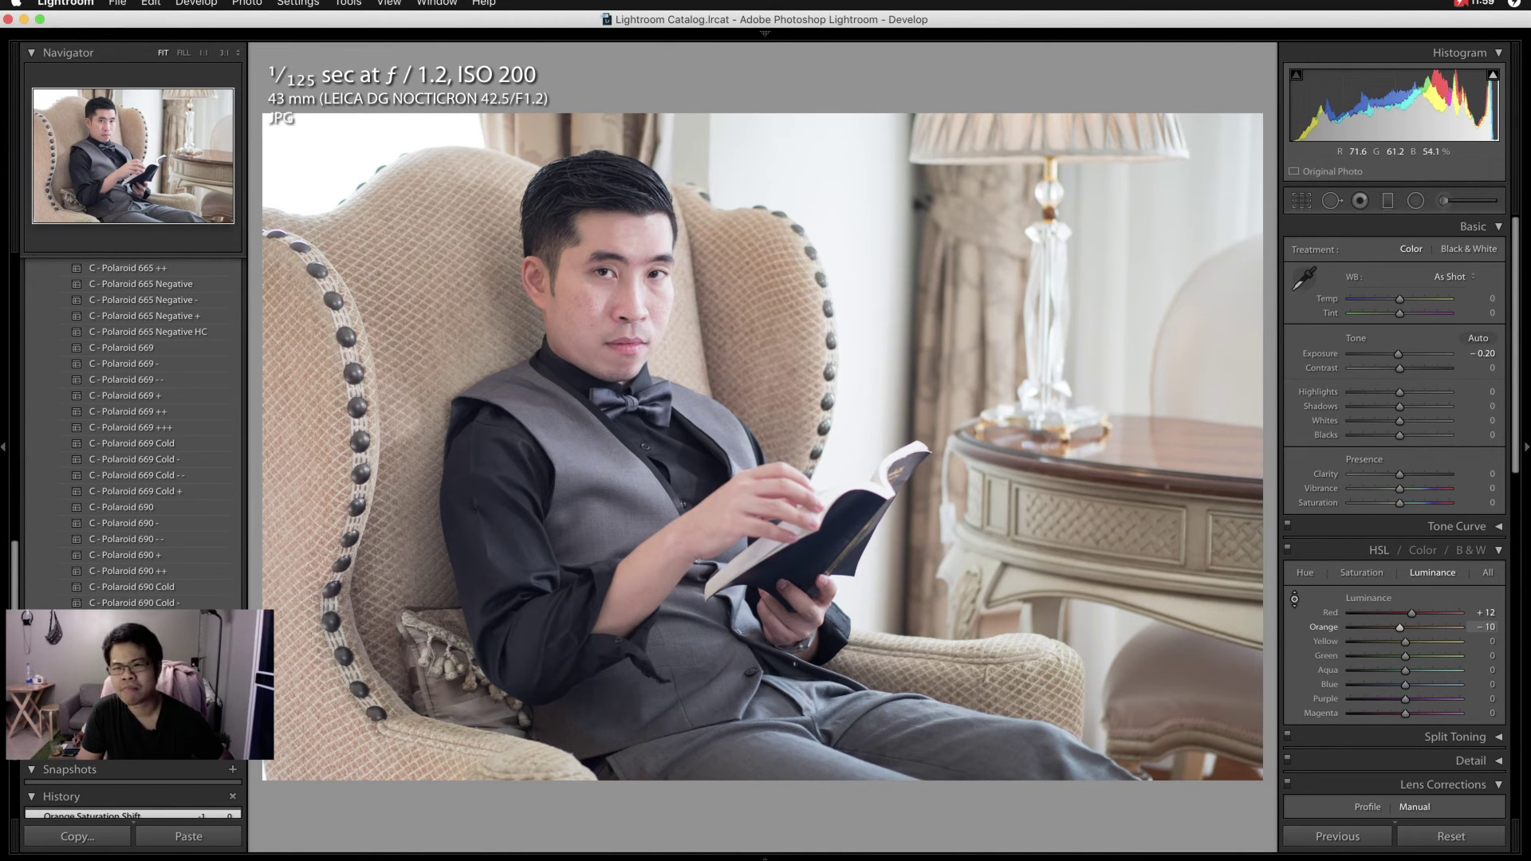
{"action": "left_click_drag", "start_coordinate": [614, 399], "coordinate": [614, 417]}
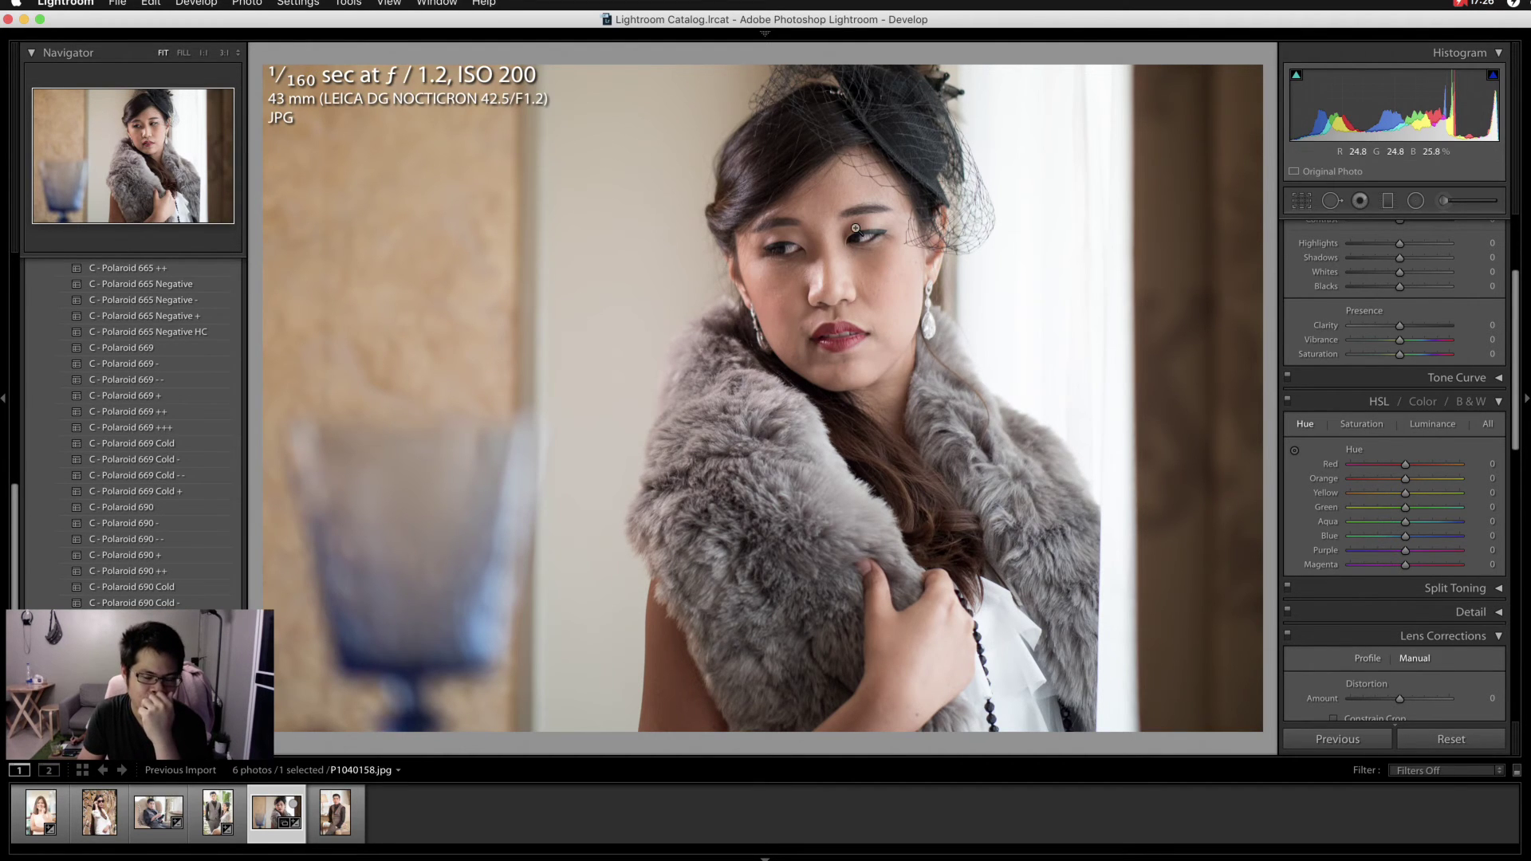
Try yellow and red hue shifts on the fur portrait, then reset both to zero
{"action": "left_click", "coordinate": [850, 255]}
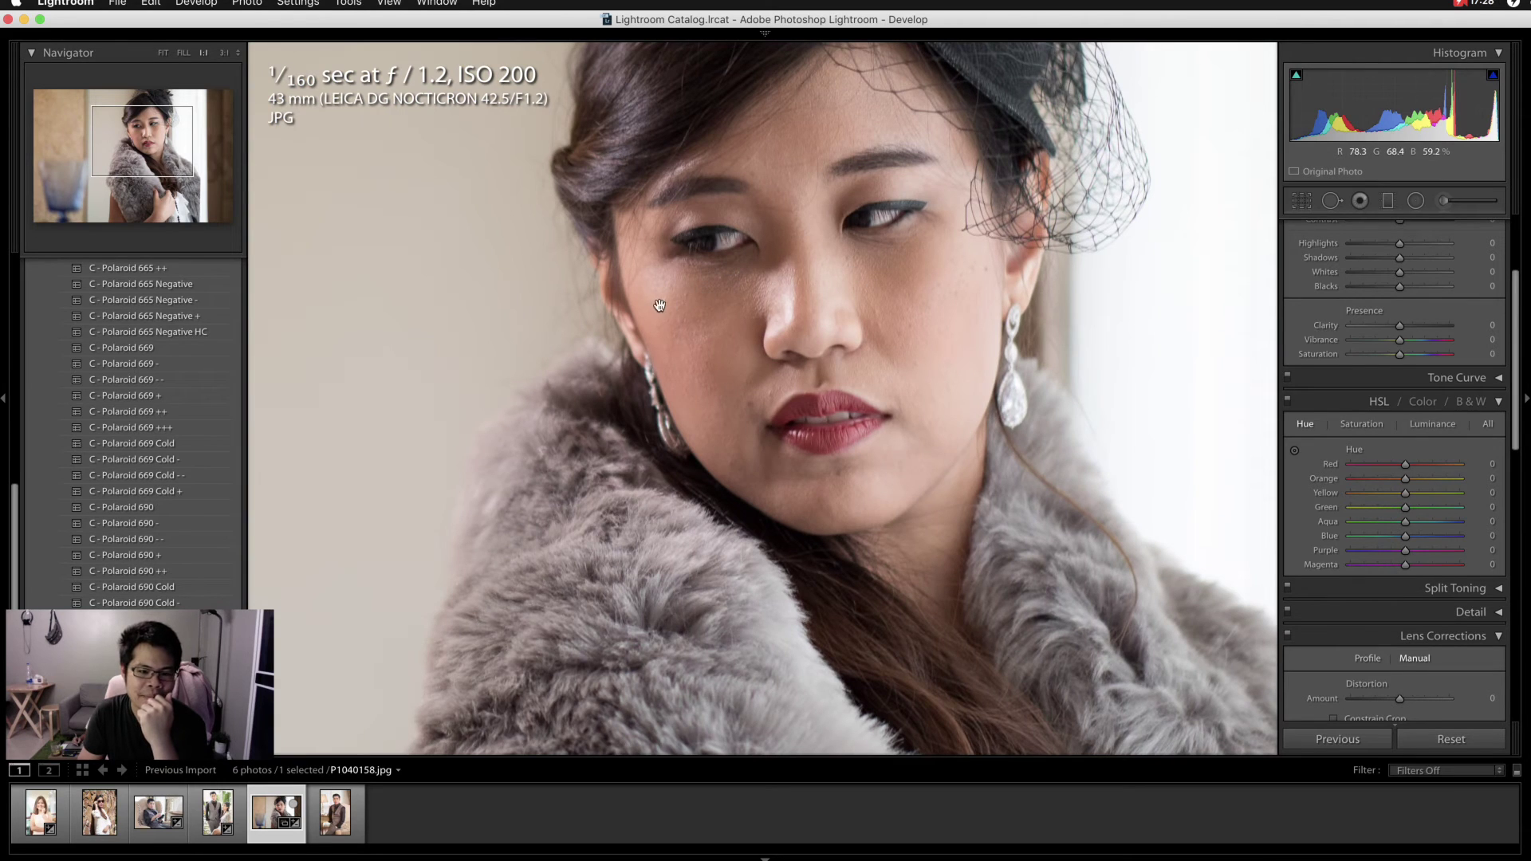
{"action": "left_click", "coordinate": [893, 296]}
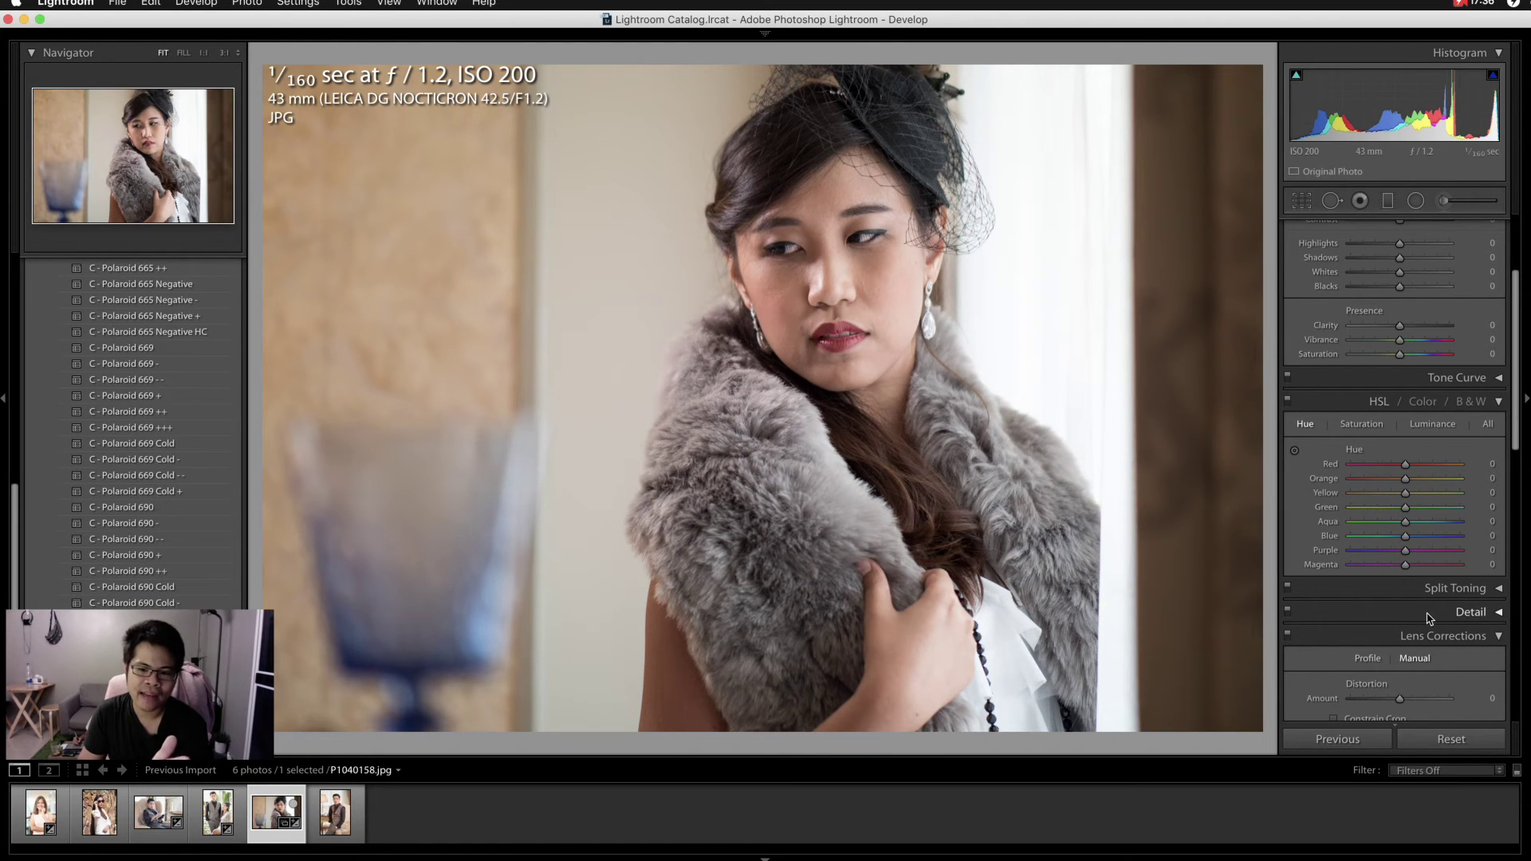
{"action": "left_click", "coordinate": [1295, 450]}
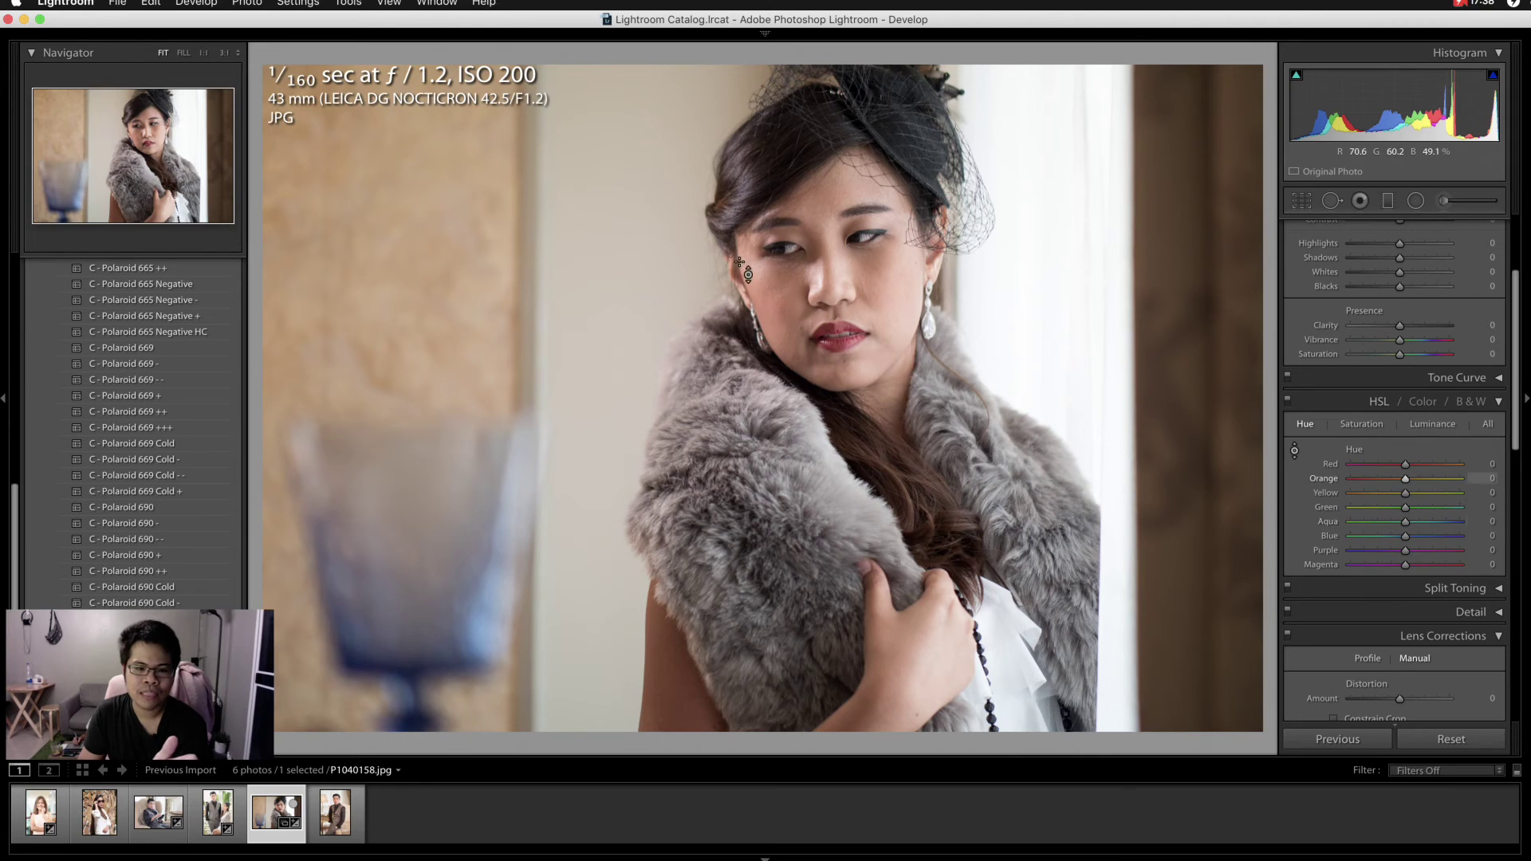
{"action": "left_click", "coordinate": [1293, 451]}
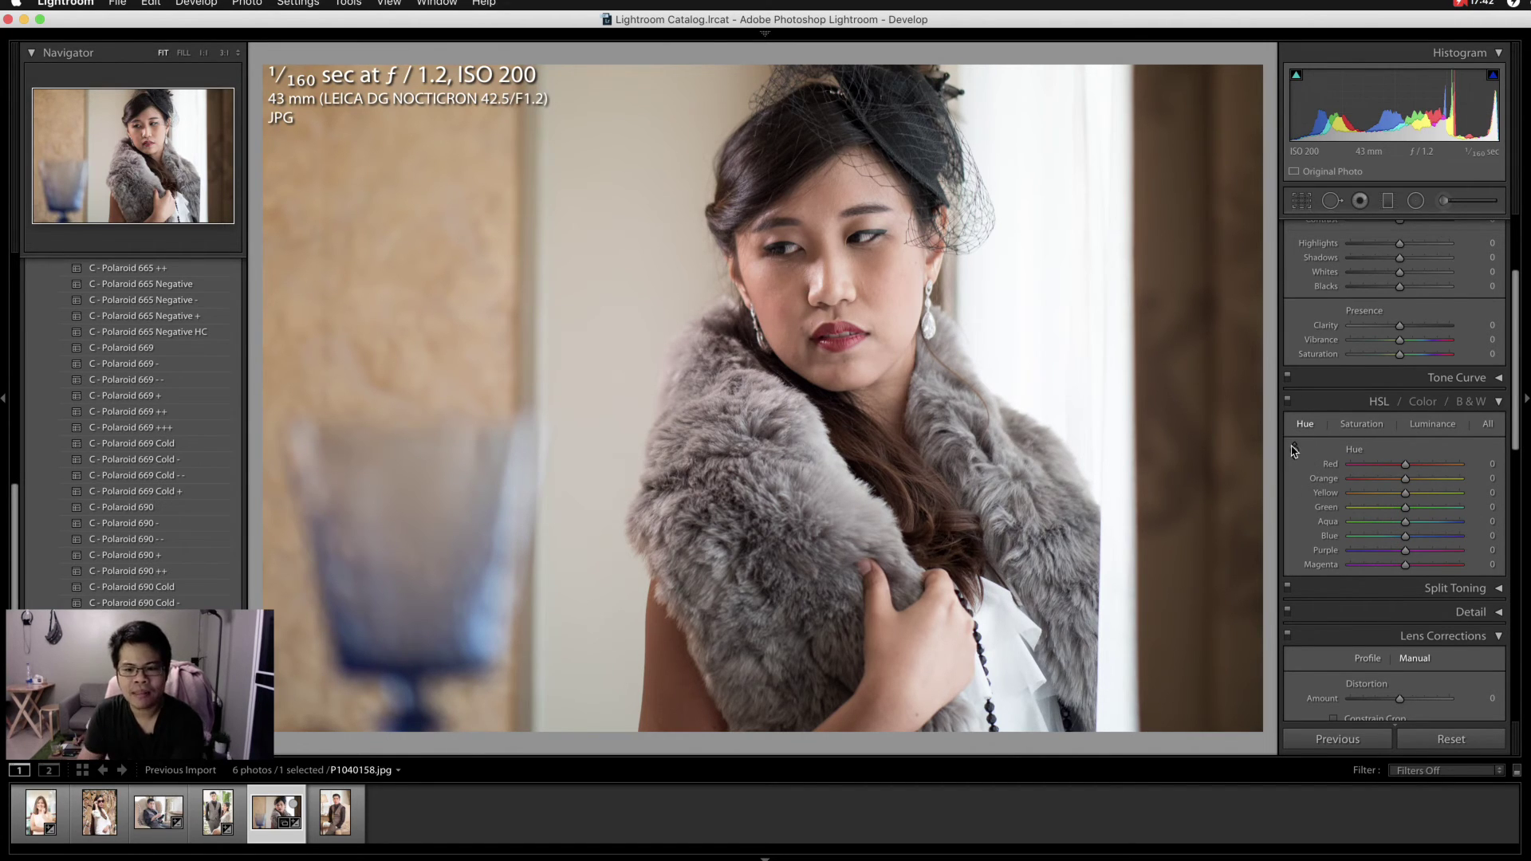
{"action": "left_click_drag", "start_coordinate": [1407, 498], "coordinate": [1324, 509]}
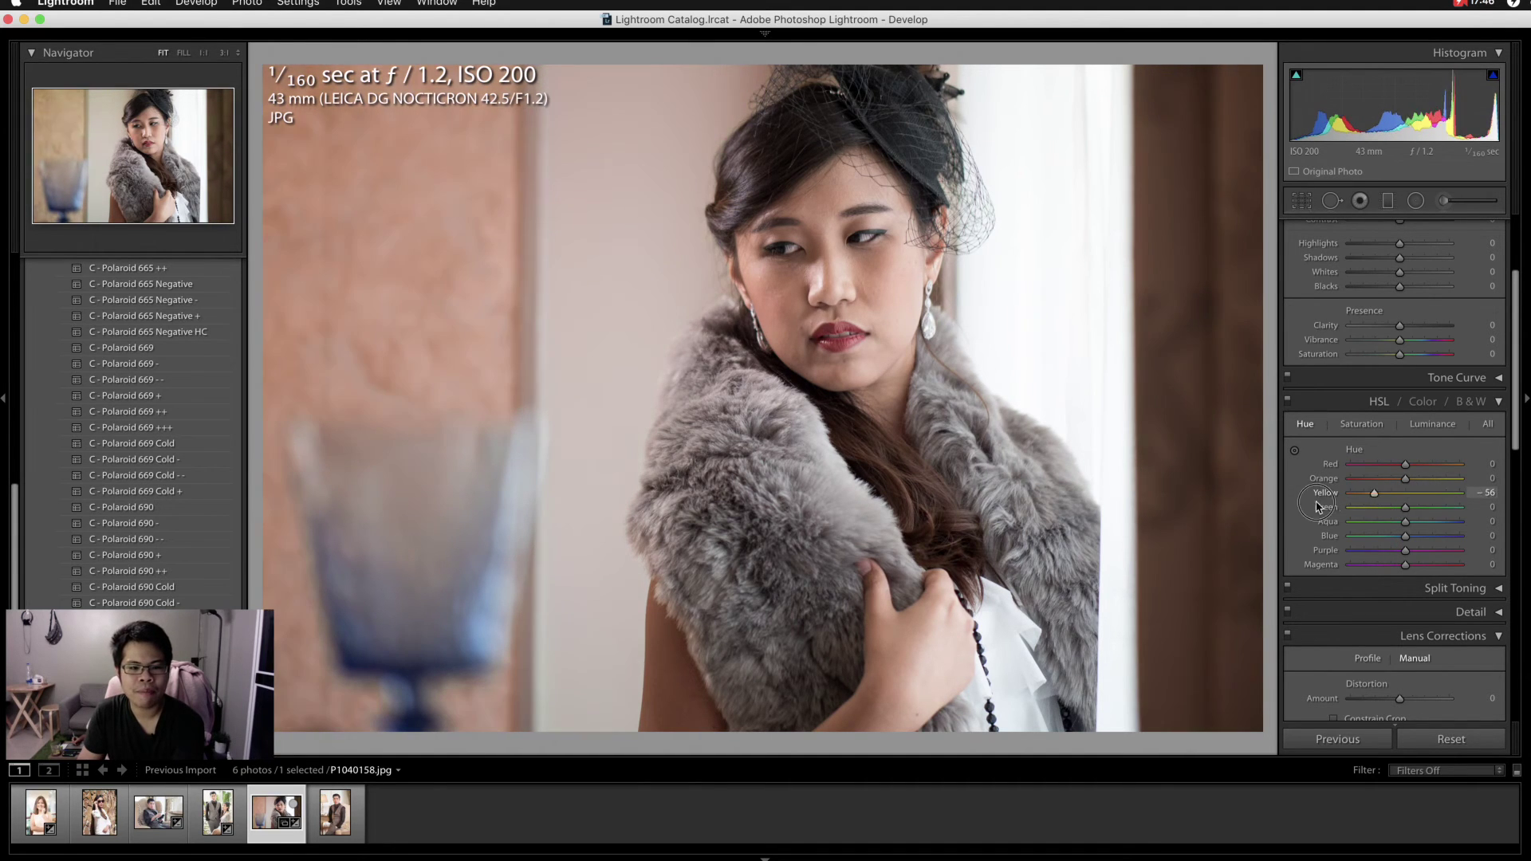
{"action": "double_click", "coordinate": [1327, 494]}
{"action": "mouse_move", "coordinate": [1406, 468]}
{"action": "left_mouse_down"}
{"action": "mouse_move", "coordinate": [1170, 466]}
{"action": "mouse_move", "coordinate": [1494, 459]}
{"action": "mouse_move", "coordinate": [1328, 468]}
{"action": "mouse_move", "coordinate": [1494, 460]}
{"action": "mouse_move", "coordinate": [1245, 449]}
{"action": "mouse_move", "coordinate": [1511, 456]}
{"action": "mouse_move", "coordinate": [1458, 467]}
{"action": "left_mouse_up"}
{"action": "double_click", "coordinate": [1339, 467]}
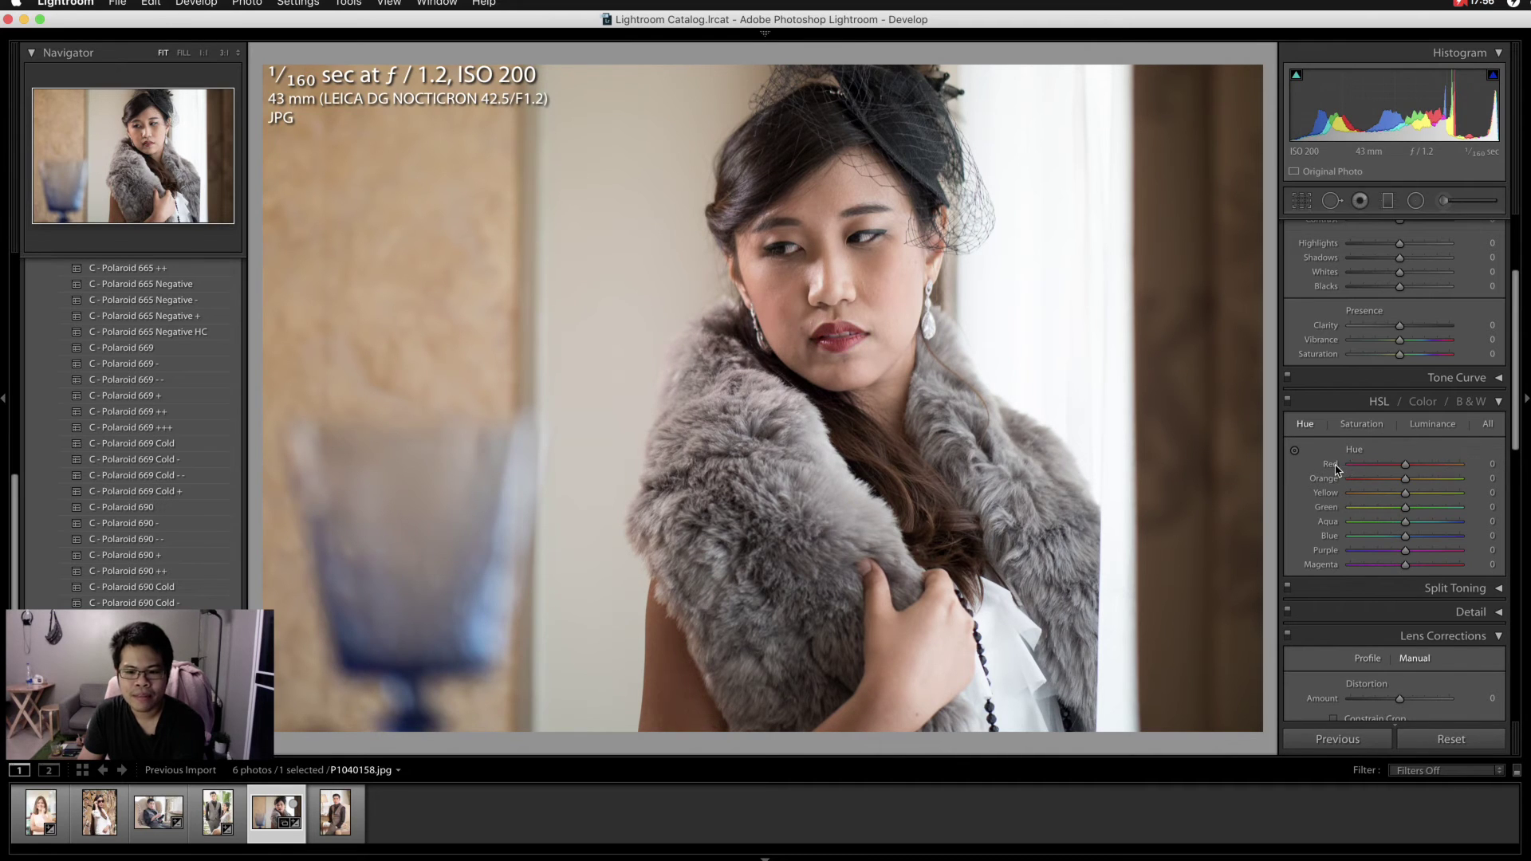
Shift the skin hue by dragging on the face, then undo the orange hue shift
{"action": "left_click", "coordinate": [1295, 450]}
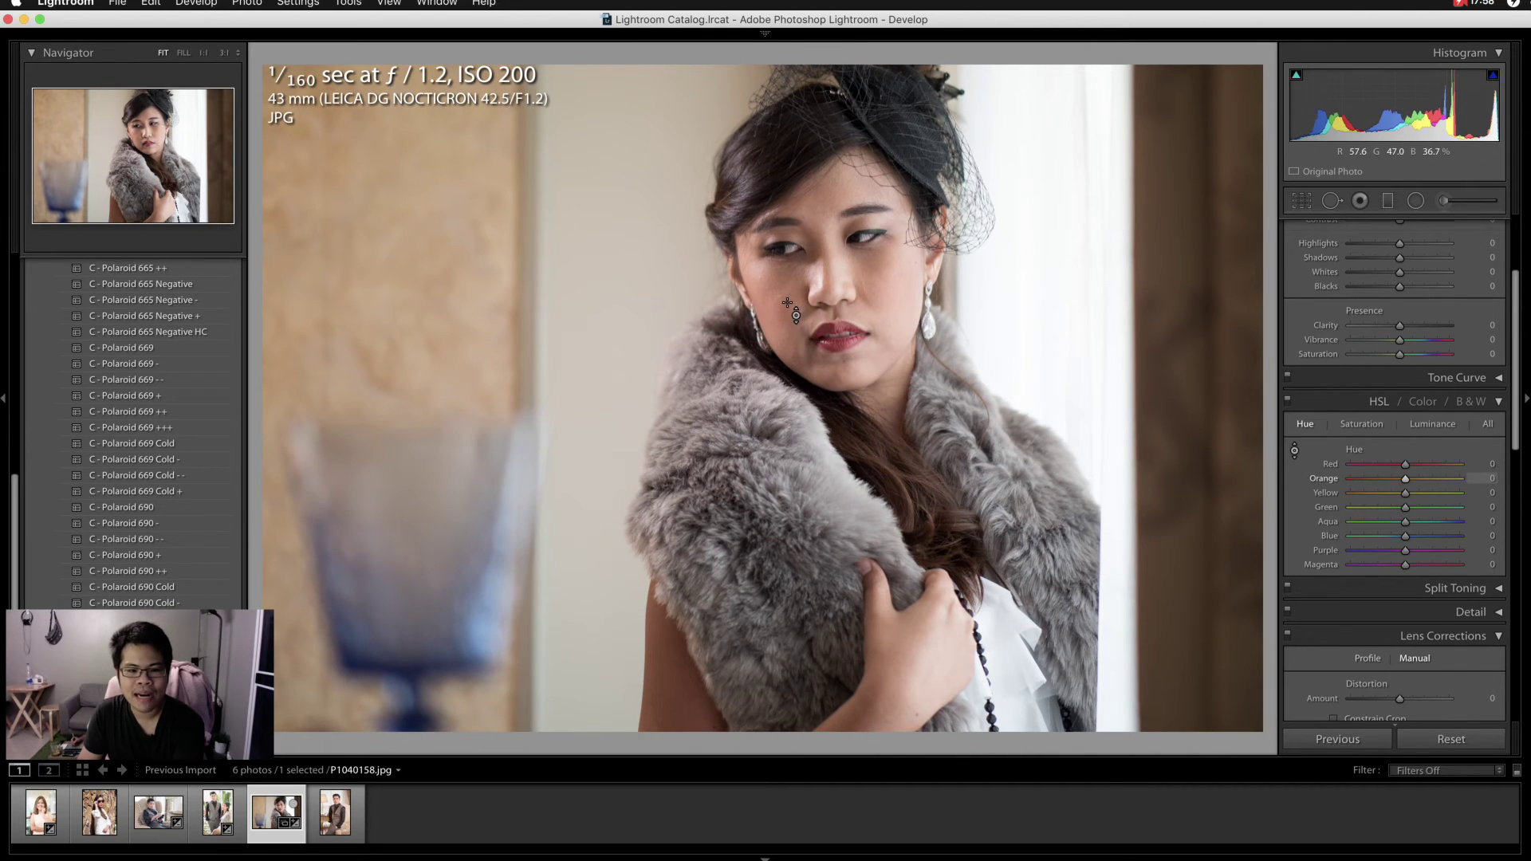
{"action": "left_click_drag", "start_coordinate": [829, 271], "coordinate": [830, 351]}
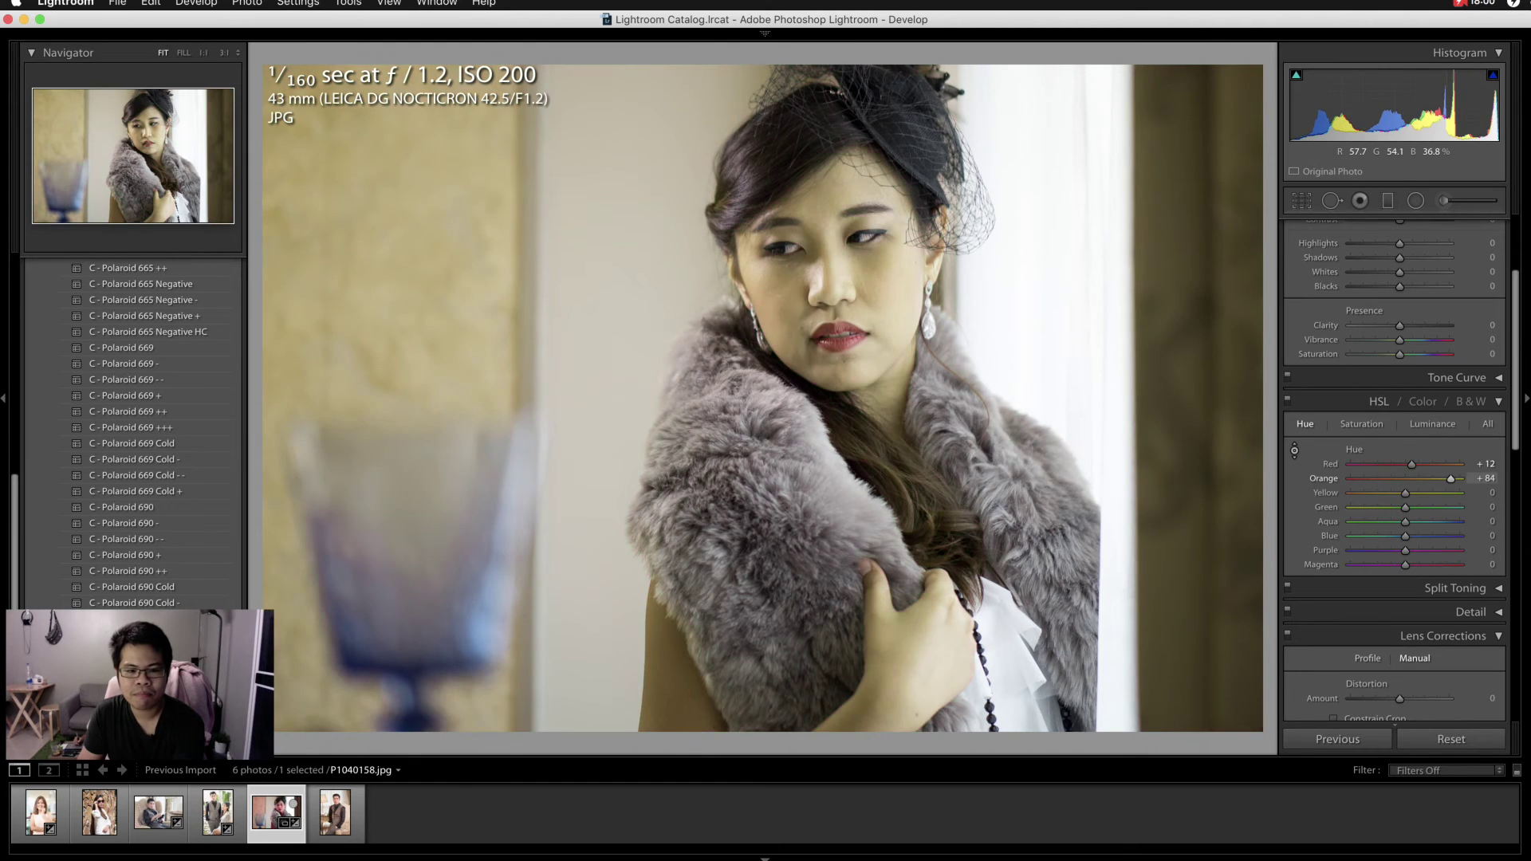
{"action": "left_click_drag", "start_coordinate": [830, 351], "coordinate": [830, 275]}
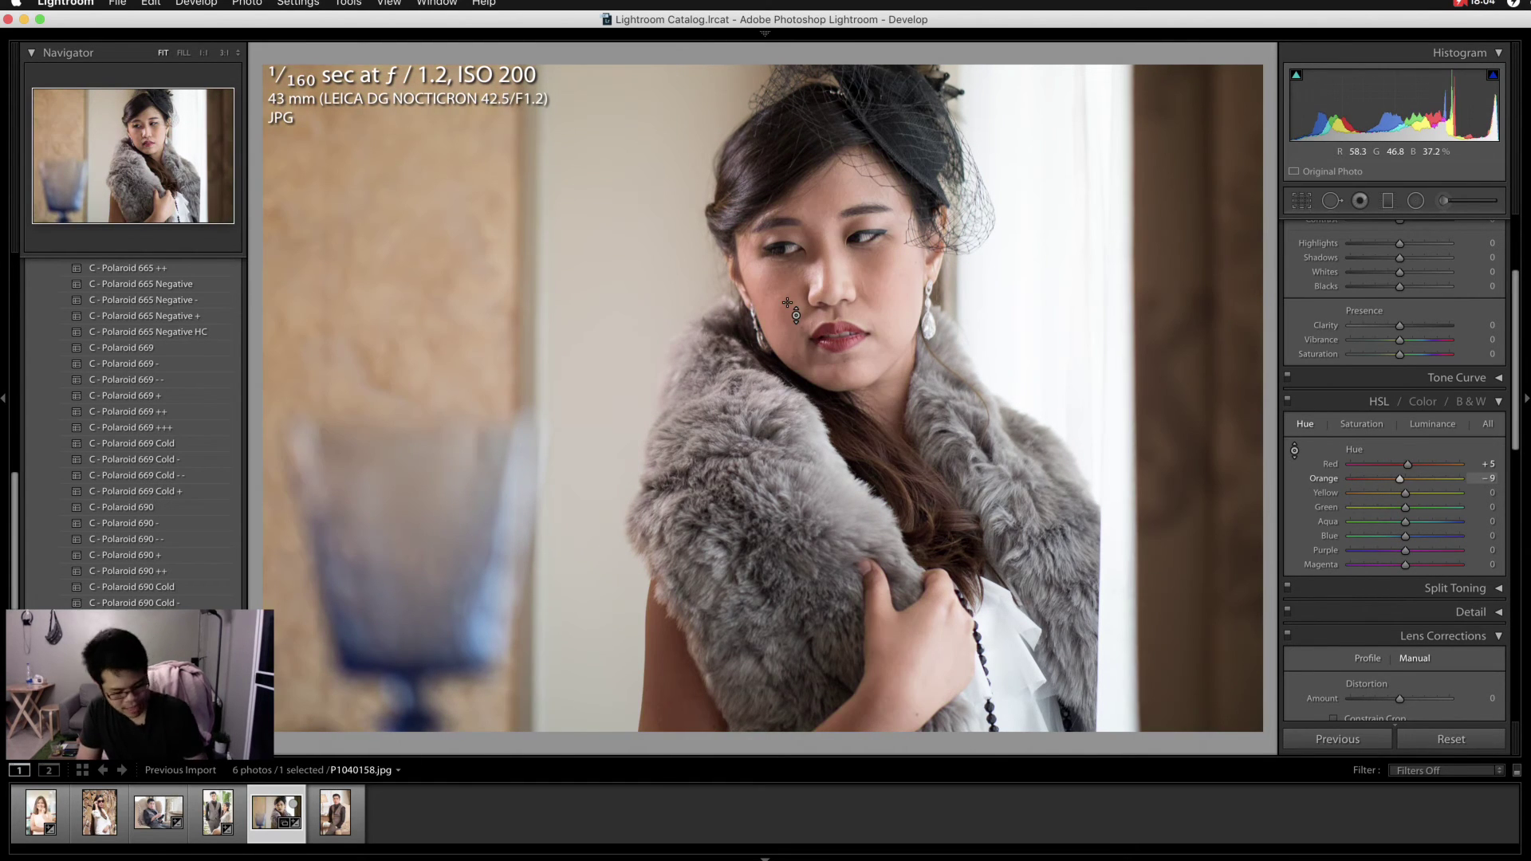
{"action": "key", "text": "ctrl+z"}
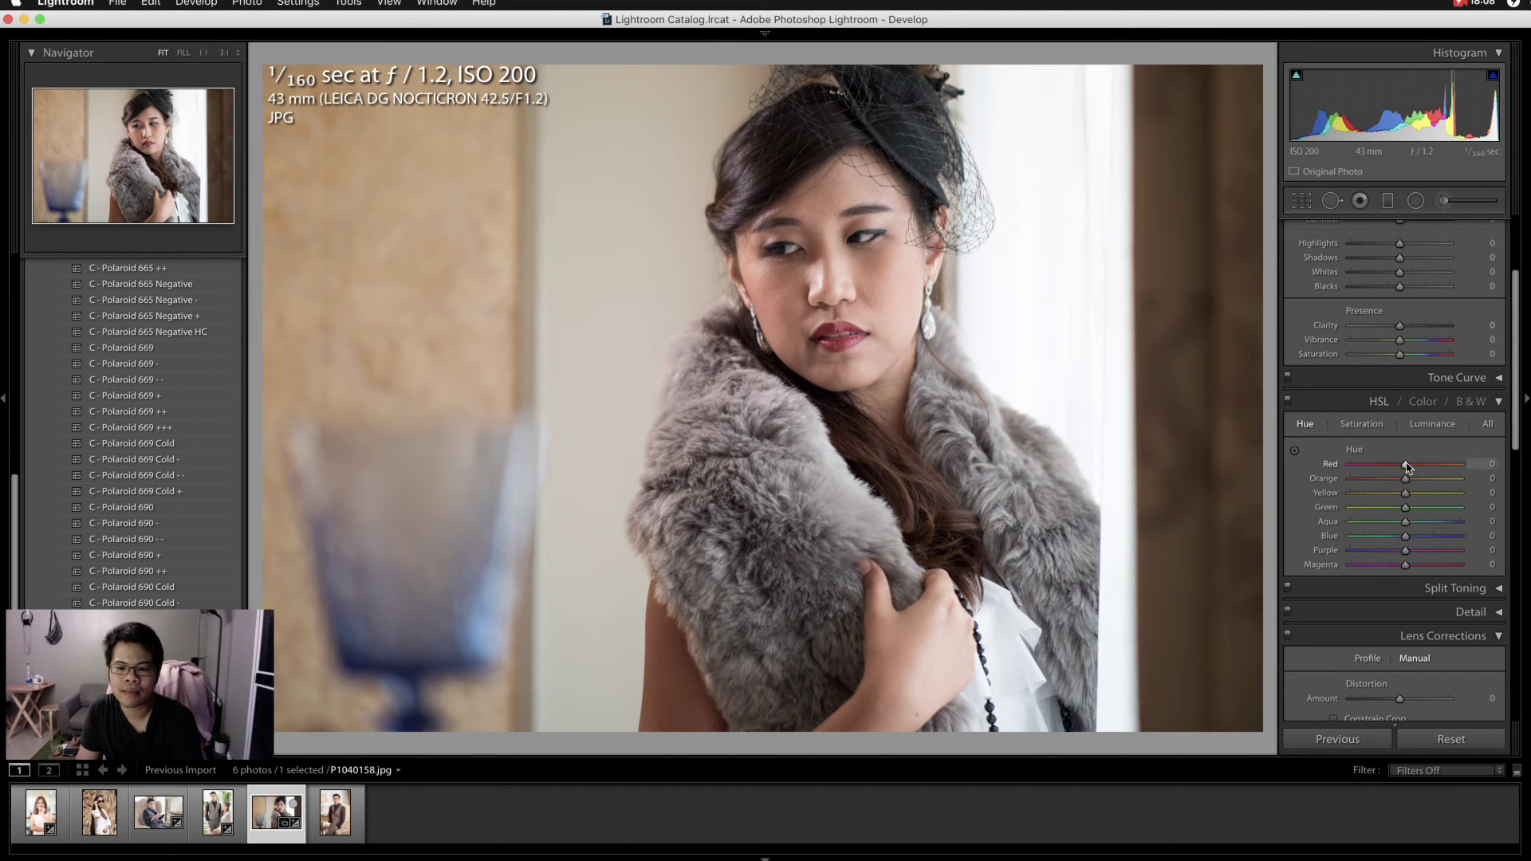
Test the red hue's range and settle it at about +27
{"action": "left_click_drag", "start_coordinate": [1407, 468], "coordinate": [1480, 472]}
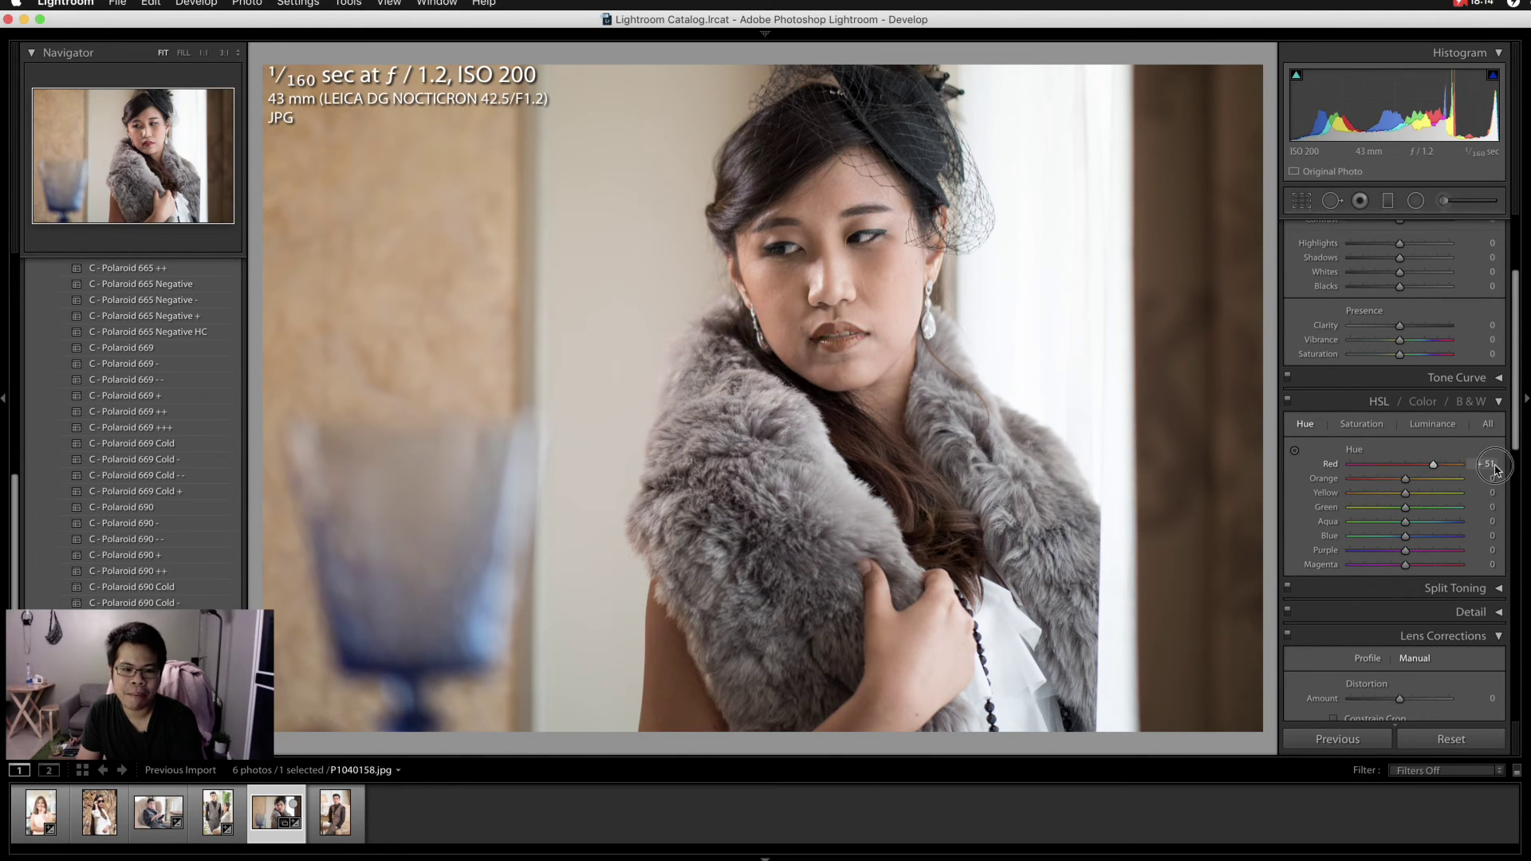
{"action": "mouse_move", "coordinate": [1480, 472]}
{"action": "left_mouse_down"}
{"action": "mouse_move", "coordinate": [1502, 456]}
{"action": "mouse_move", "coordinate": [1387, 467]}
{"action": "left_mouse_up"}
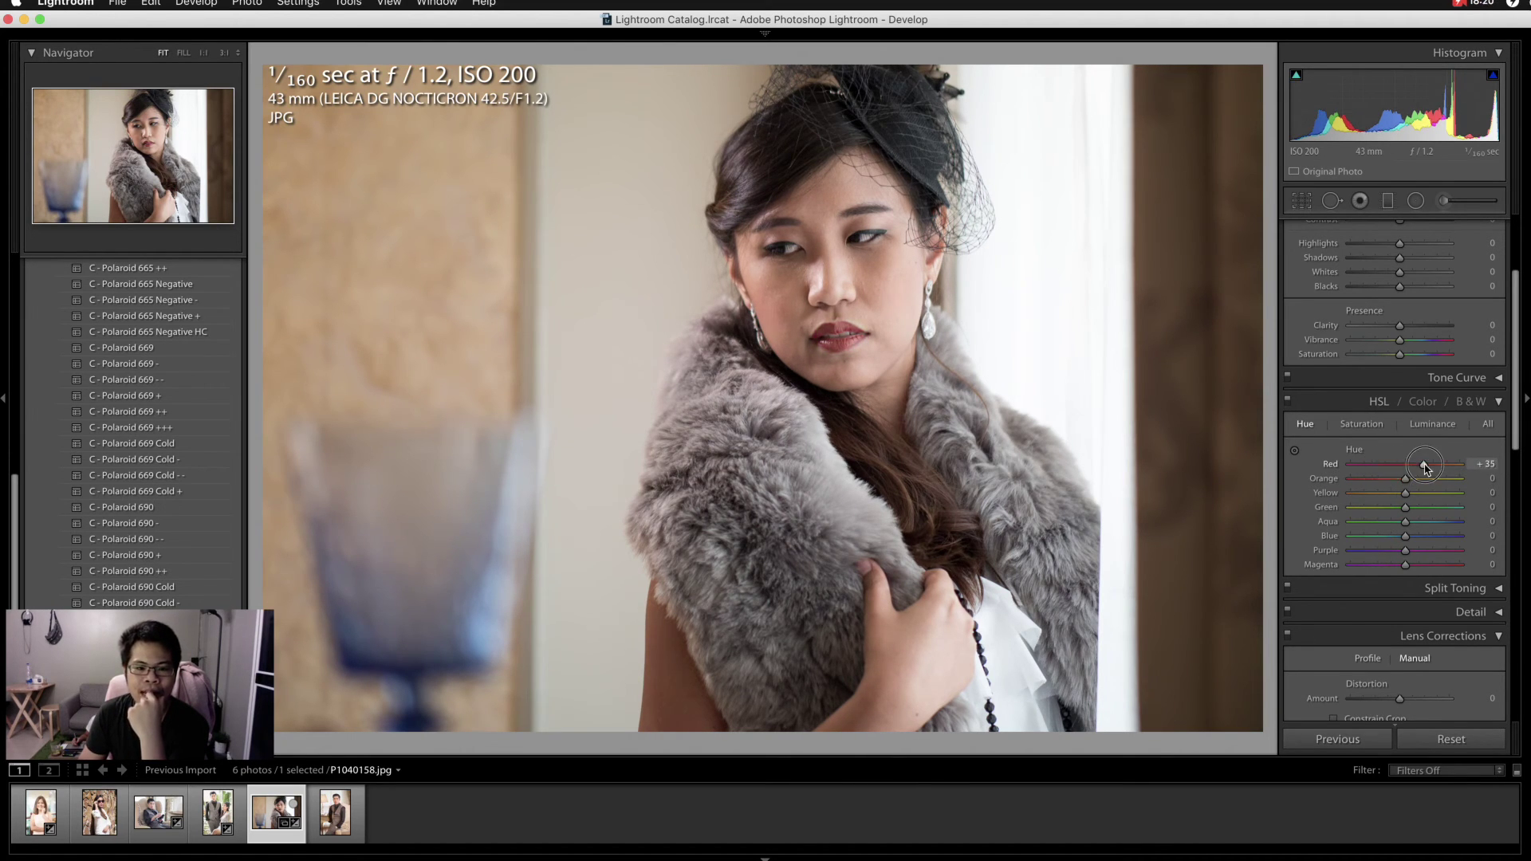
{"action": "mouse_move", "coordinate": [1388, 468]}
{"action": "left_mouse_down"}
{"action": "mouse_move", "coordinate": [1340, 464]}
{"action": "mouse_move", "coordinate": [1474, 459]}
{"action": "mouse_move", "coordinate": [1424, 464]}
{"action": "left_mouse_up"}
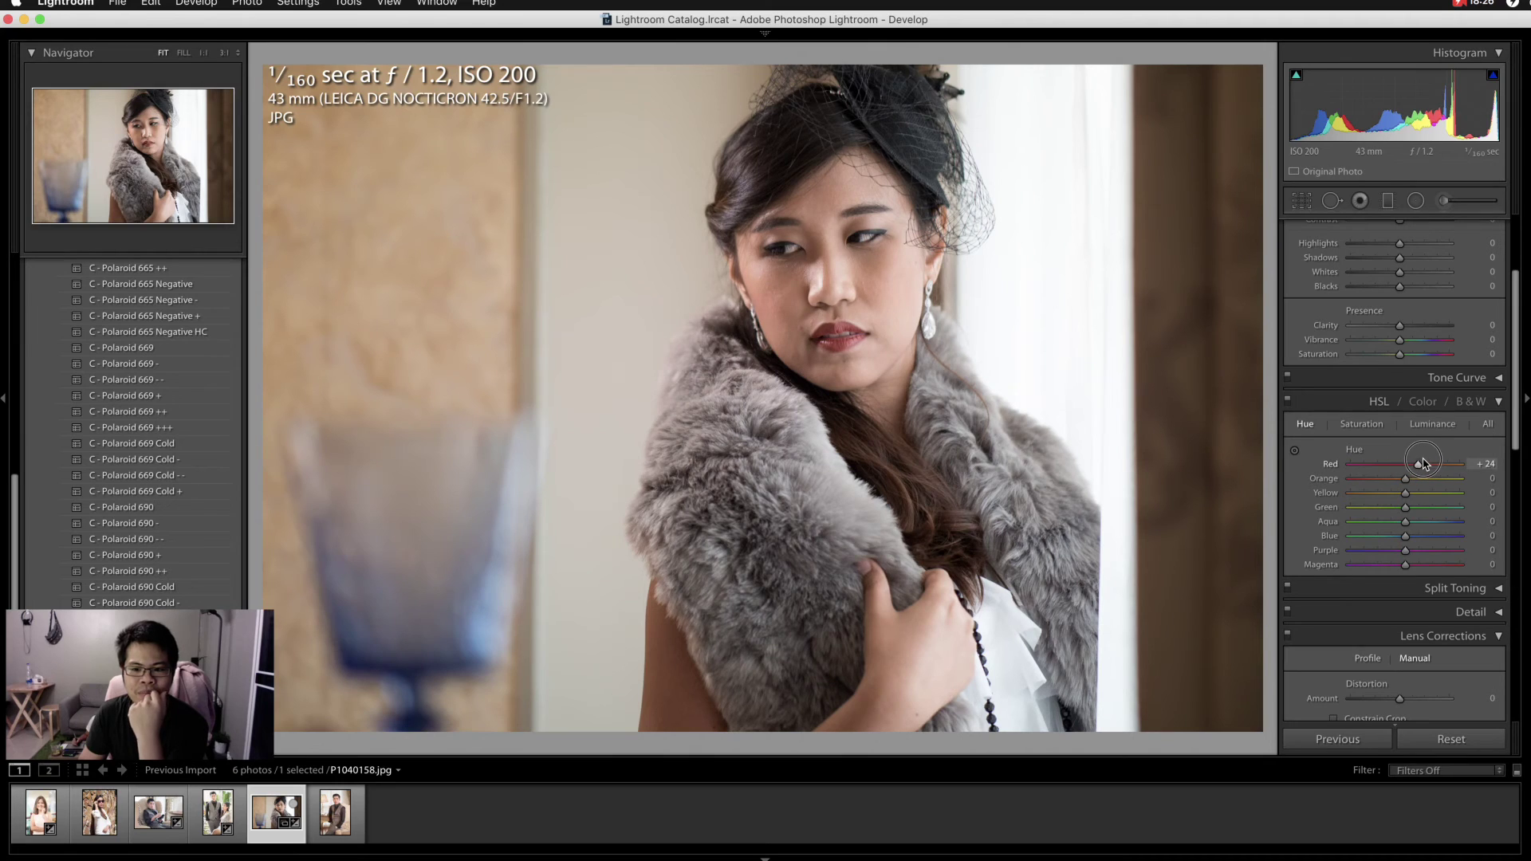
{"action": "left_click_drag", "start_coordinate": [1426, 463], "coordinate": [1422, 465]}
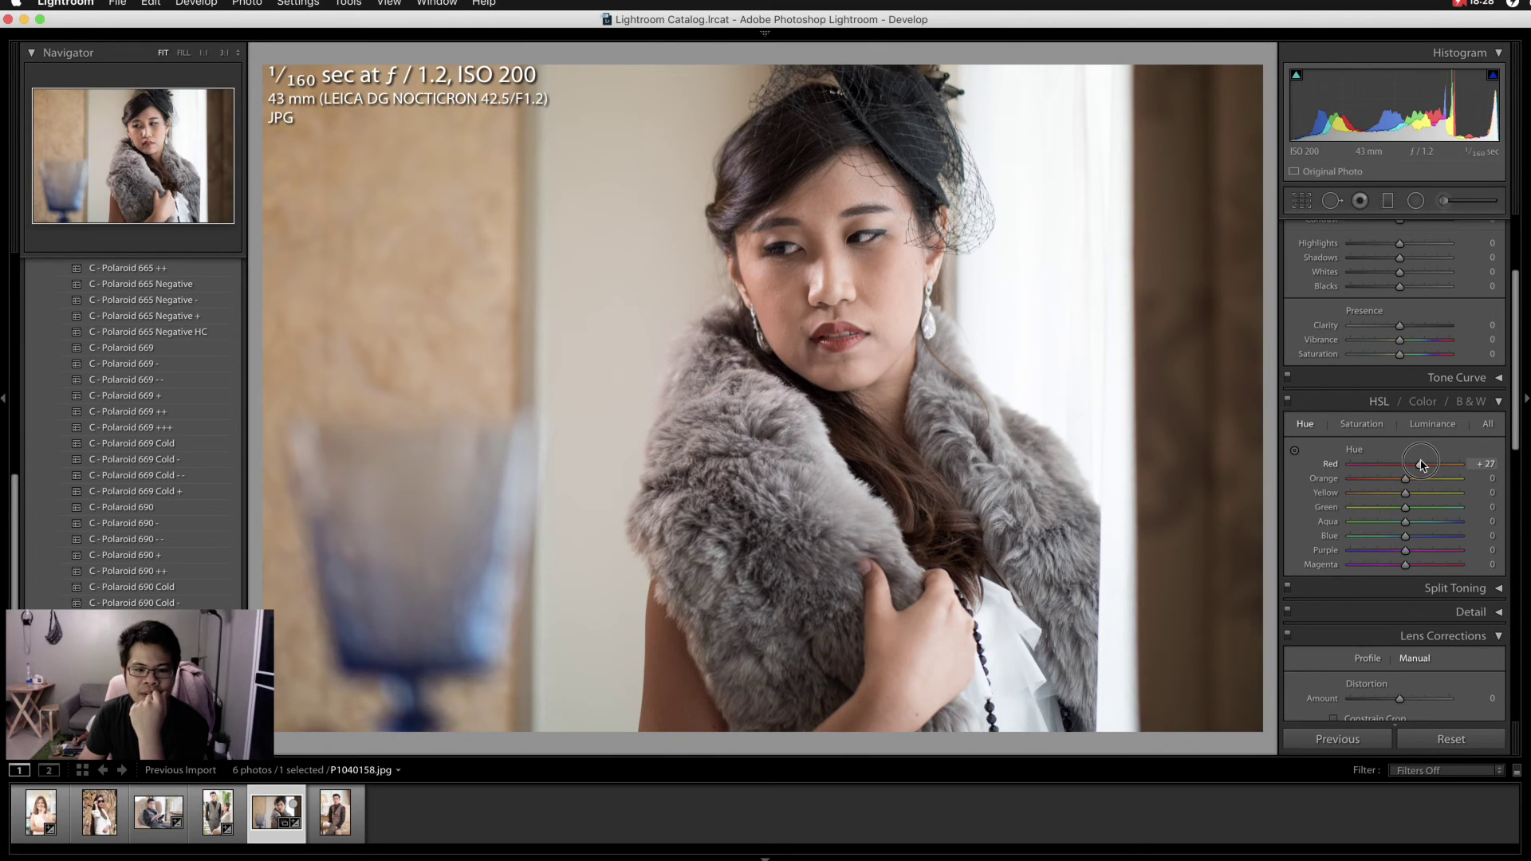
{"action": "left_click", "coordinate": [1433, 424]}
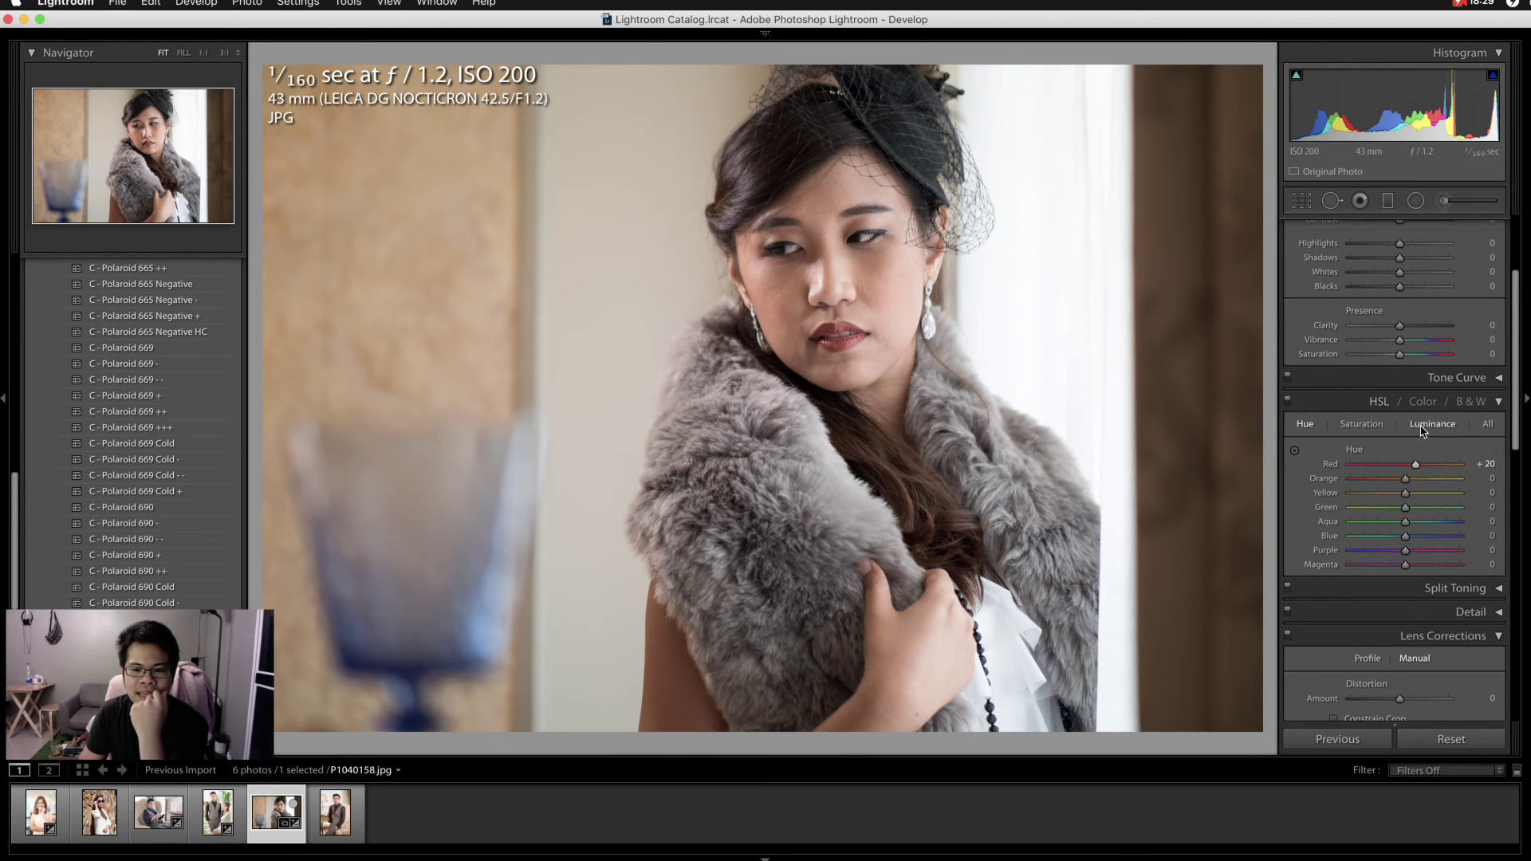
Brighten the face to red luminance +4 and orange +22, comparing before and after
{"action": "left_click", "coordinate": [1295, 450]}
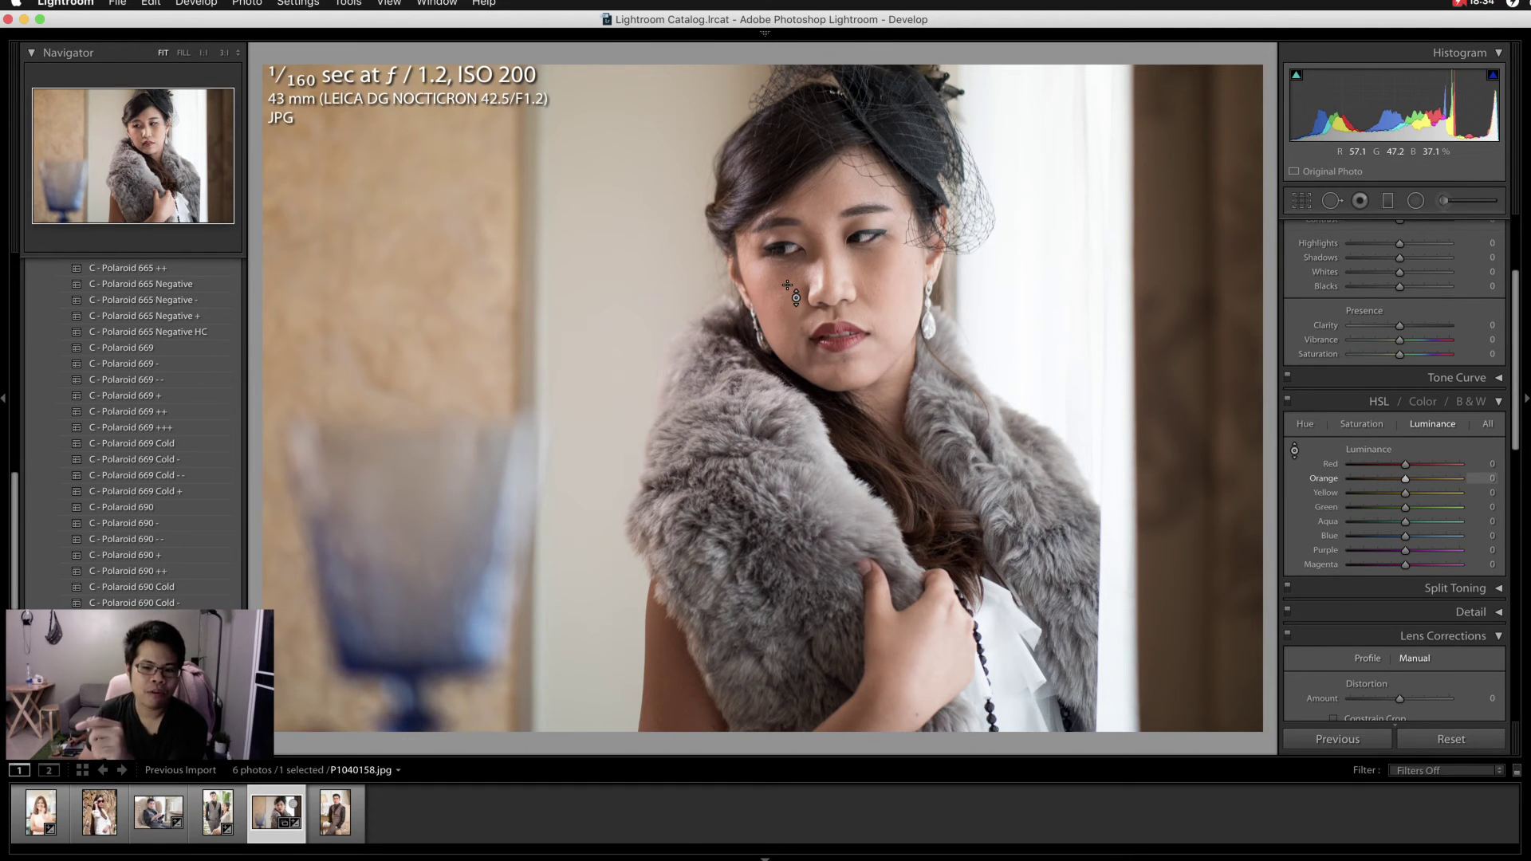
{"action": "left_click_drag", "start_coordinate": [788, 286], "coordinate": [787, 239]}
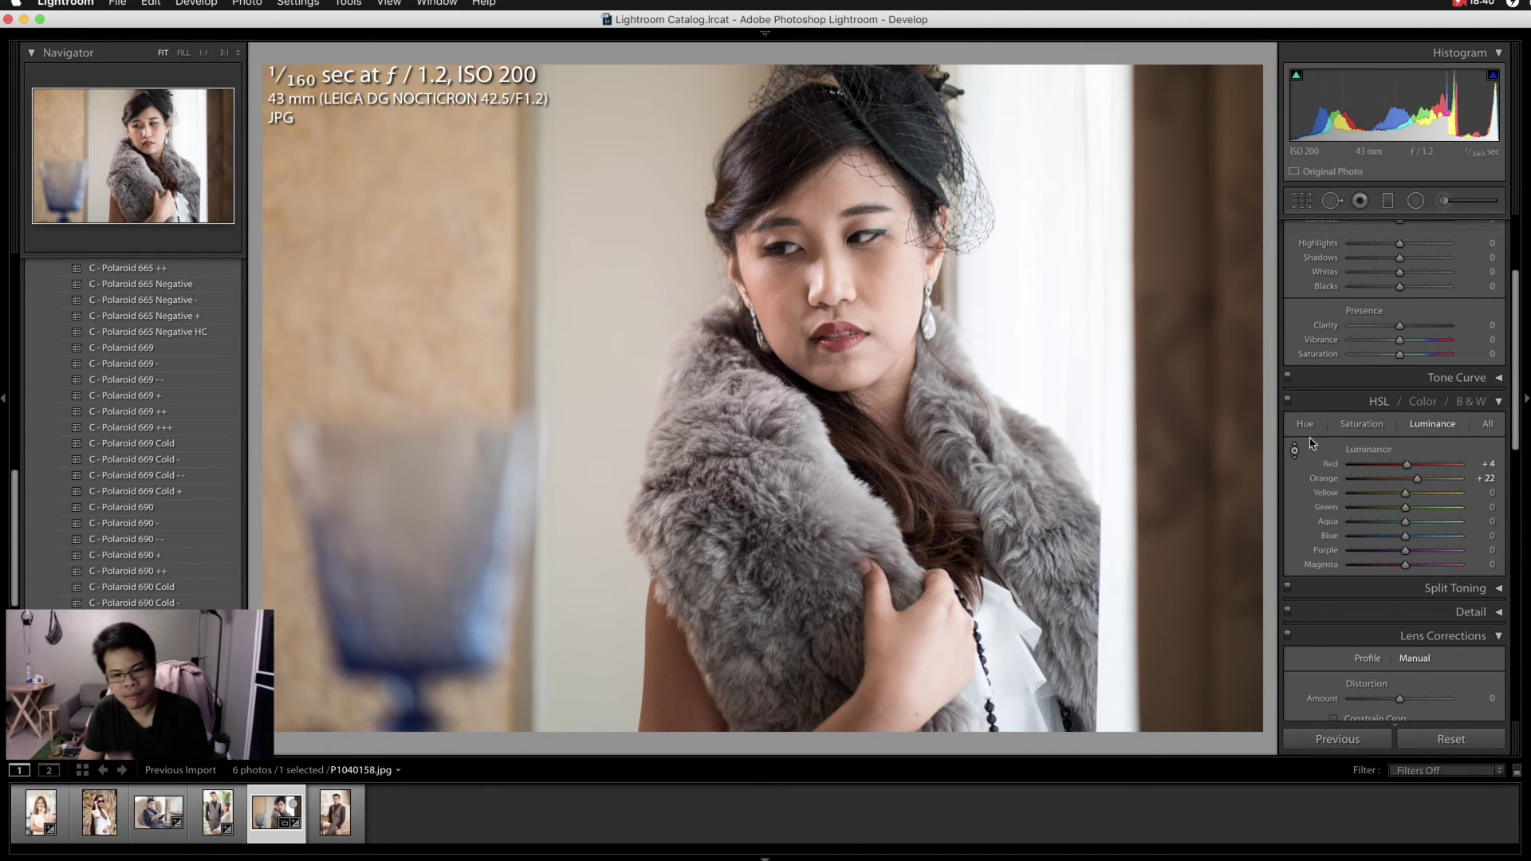
{"action": "key", "text": "backslash"}
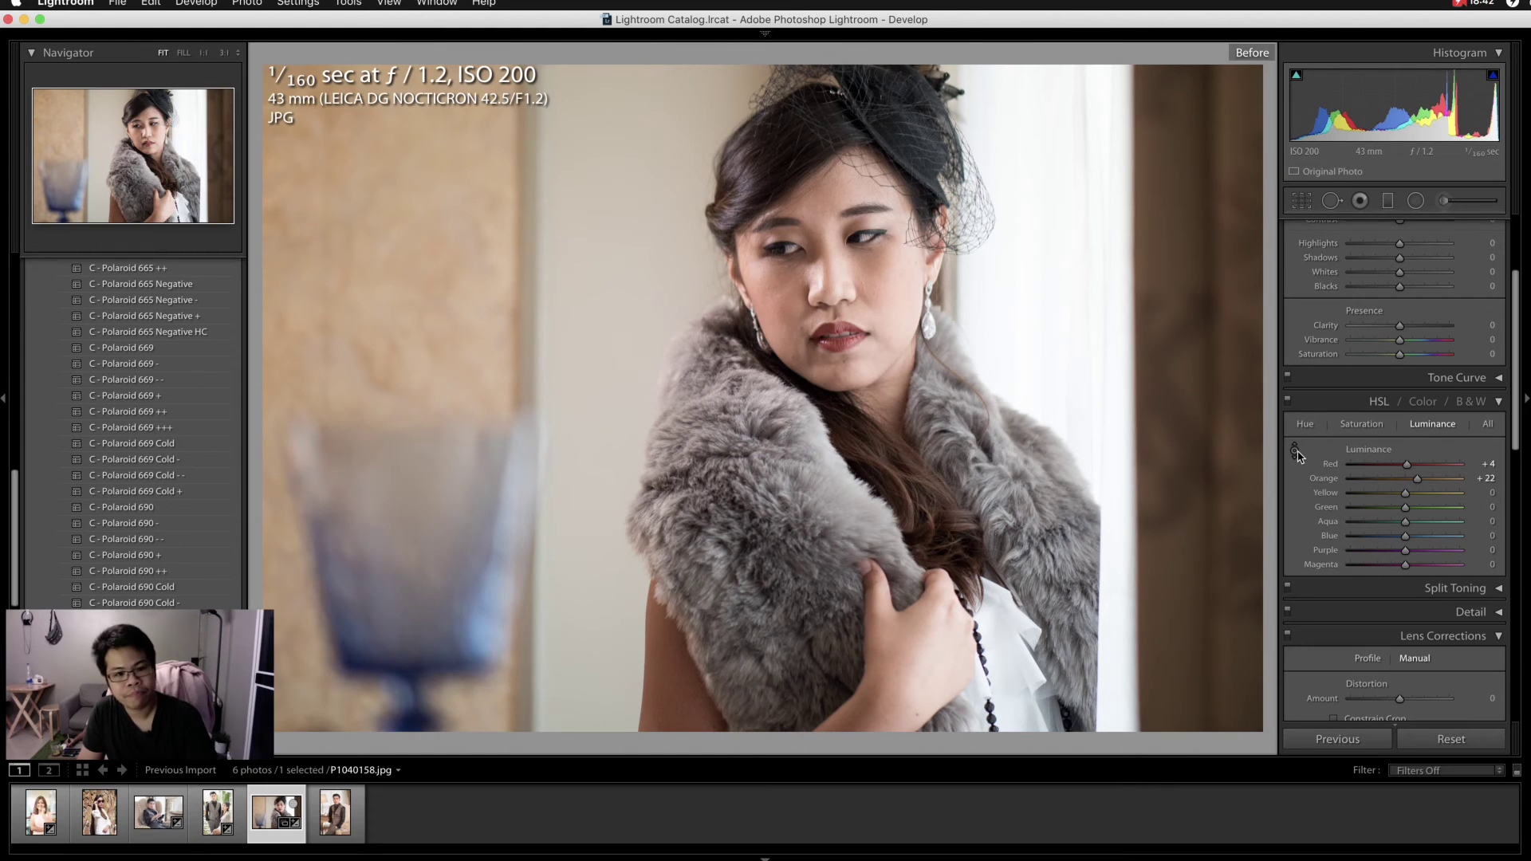
{"action": "key", "text": "backslash"}
{"action": "key", "text": "backslash"}
{"action": "key", "text": "backslash"}
{"action": "key", "text": "backslash"}
{"action": "key", "text": "backslash"}
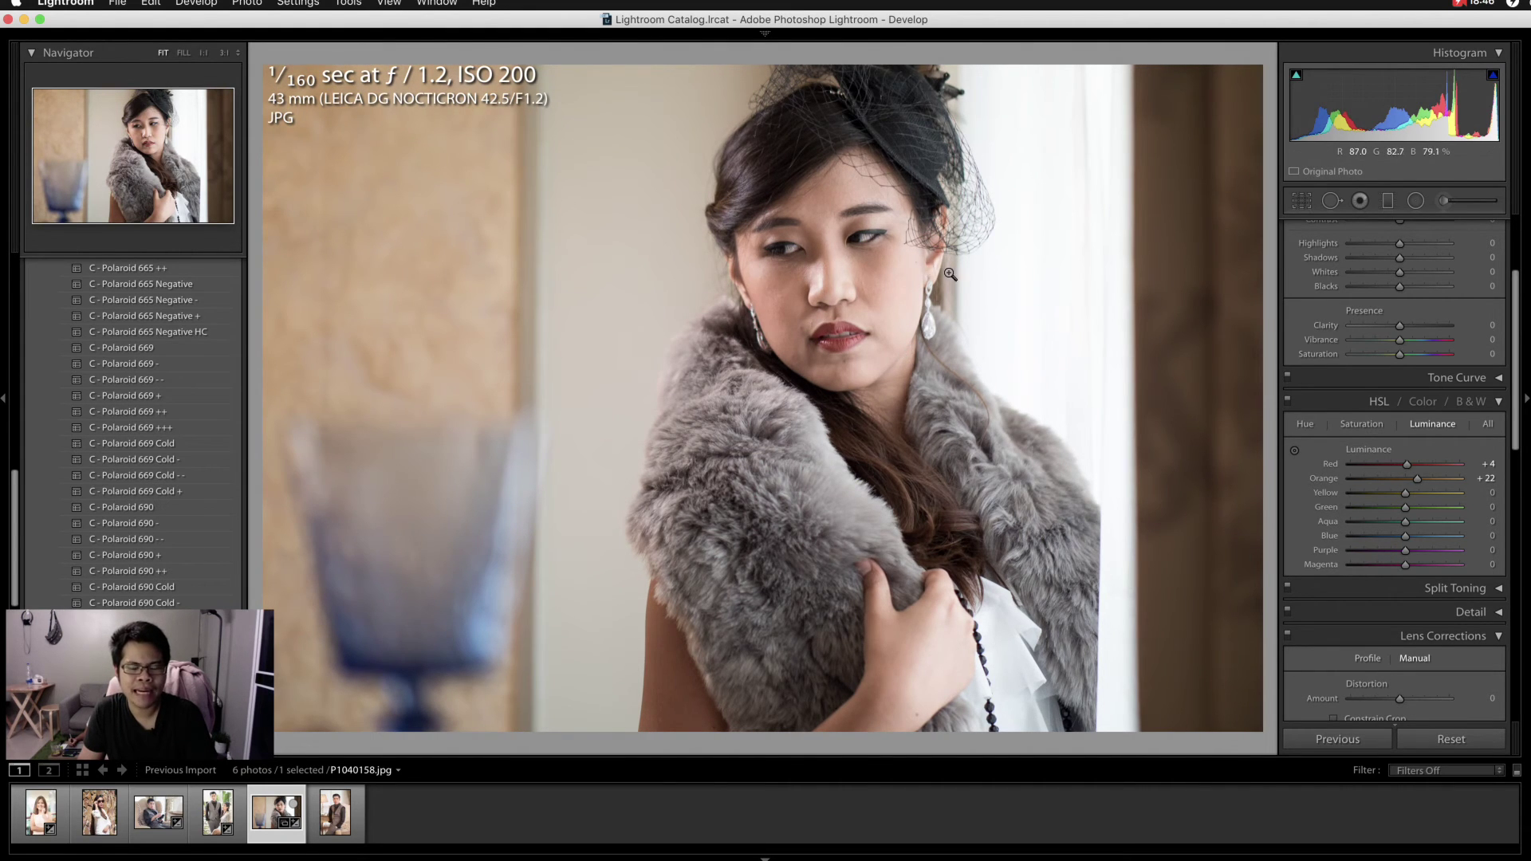
{"action": "key", "text": "backslash"}
{"action": "key", "text": "backslash"}
{"action": "key", "text": "backslash"}
{"action": "key", "text": "backslash"}
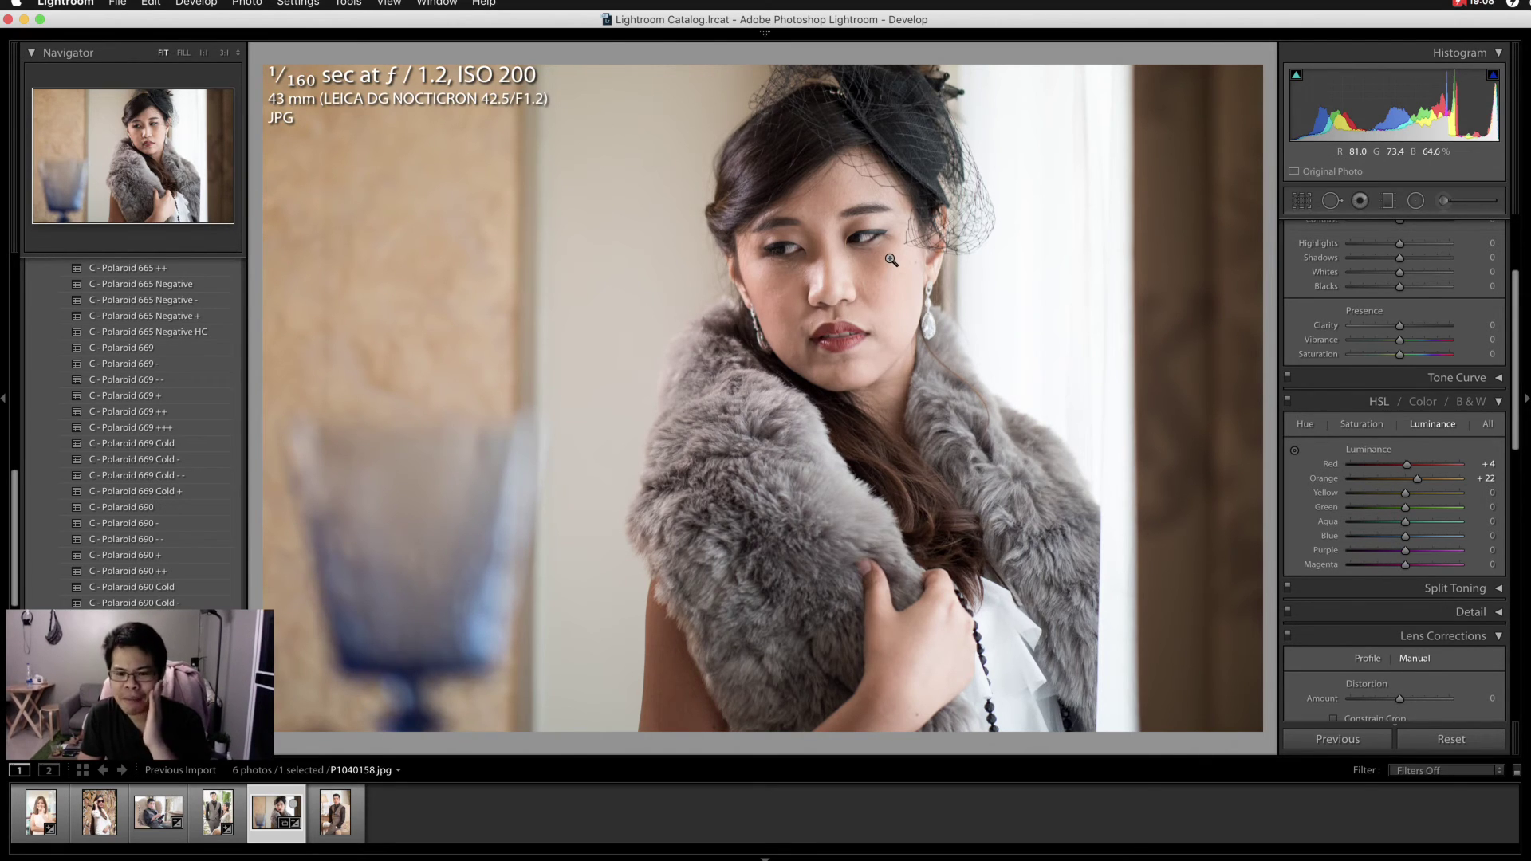
{"action": "left_click", "coordinate": [1361, 424]}
Set skin saturation to red +11 and orange -9 by dragging on the face
{"action": "left_click", "coordinate": [1295, 450]}
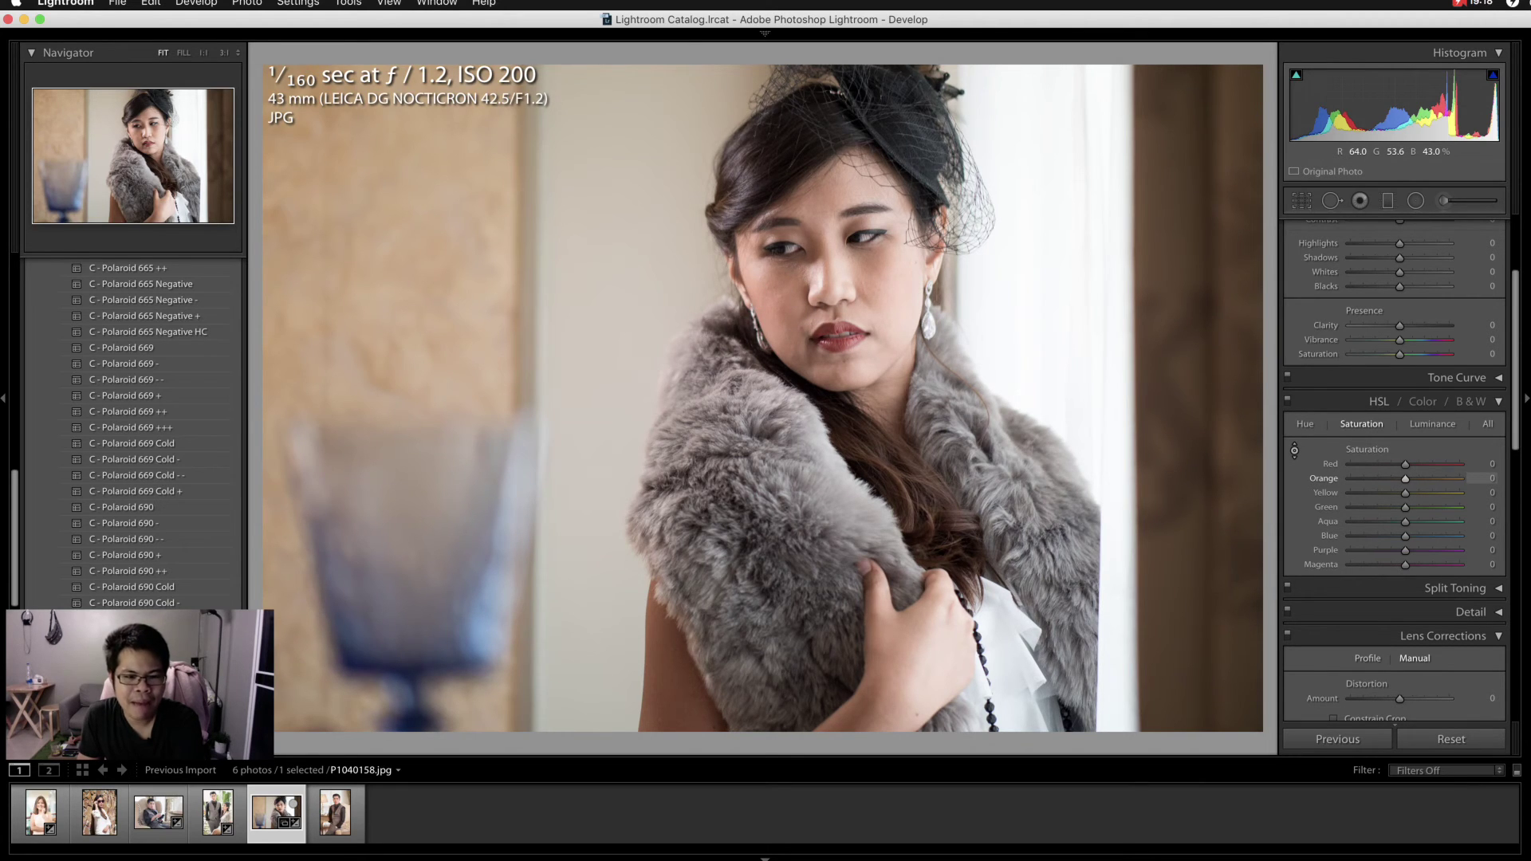
{"action": "left_click_drag", "start_coordinate": [757, 303], "coordinate": [758, 239]}
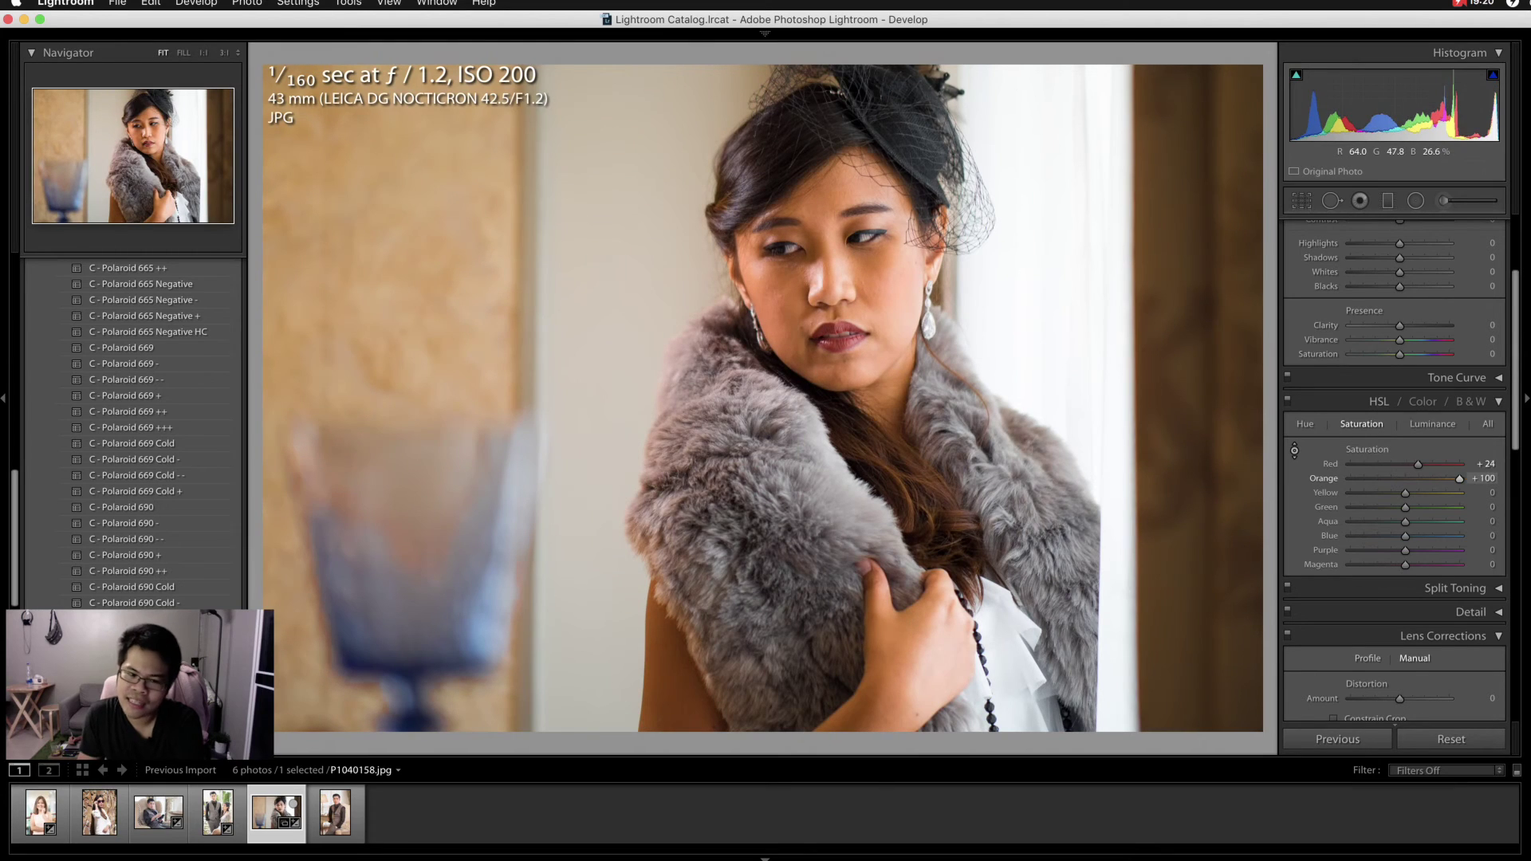
{"action": "left_click_drag", "start_coordinate": [758, 239], "coordinate": [758, 335]}
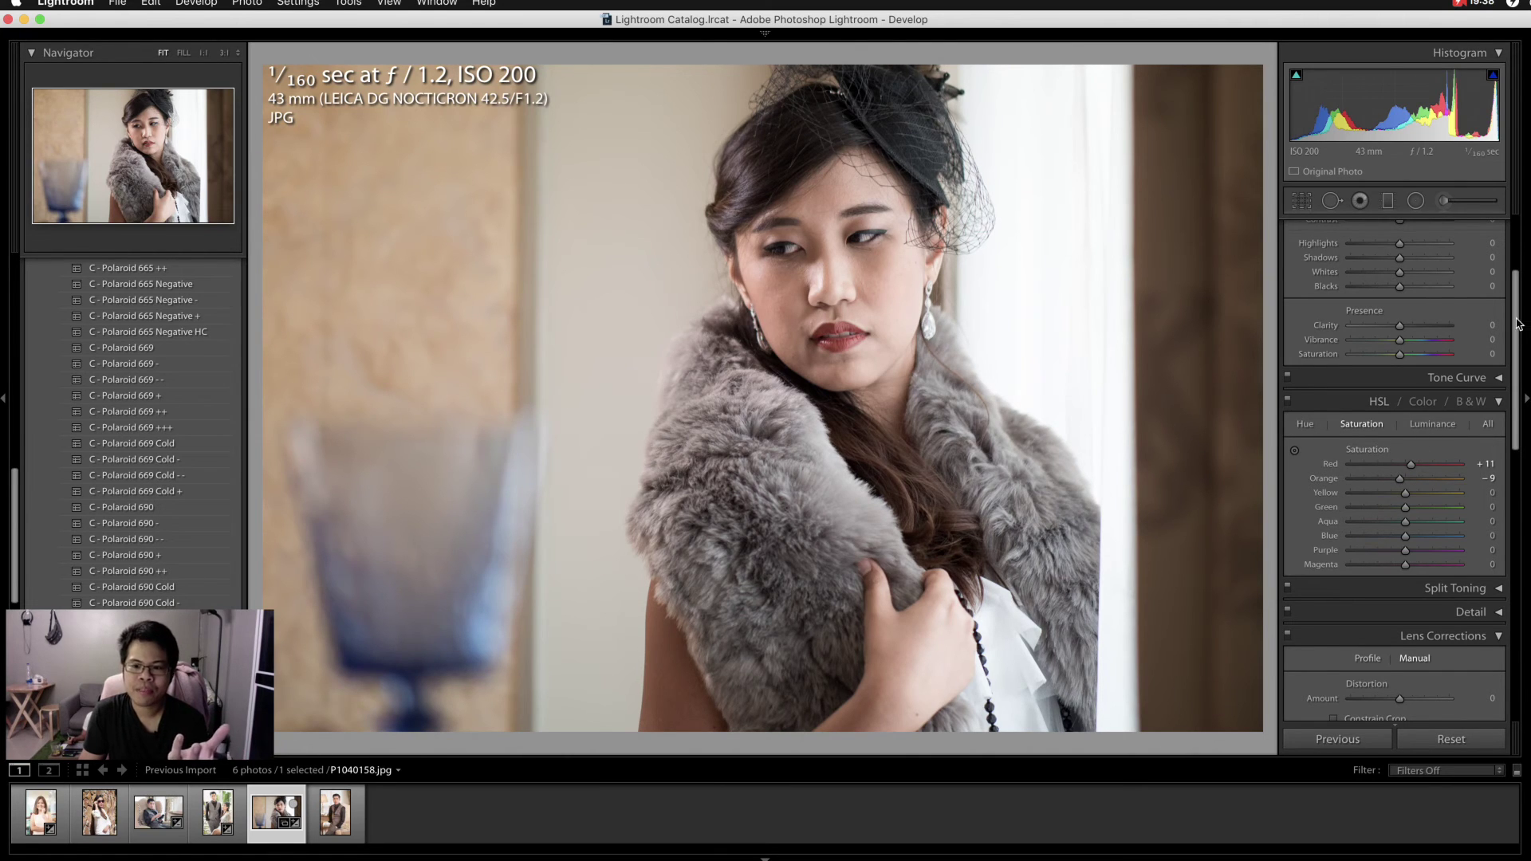
{"action": "left_click_drag", "start_coordinate": [1517, 323], "coordinate": [1510, 255]}
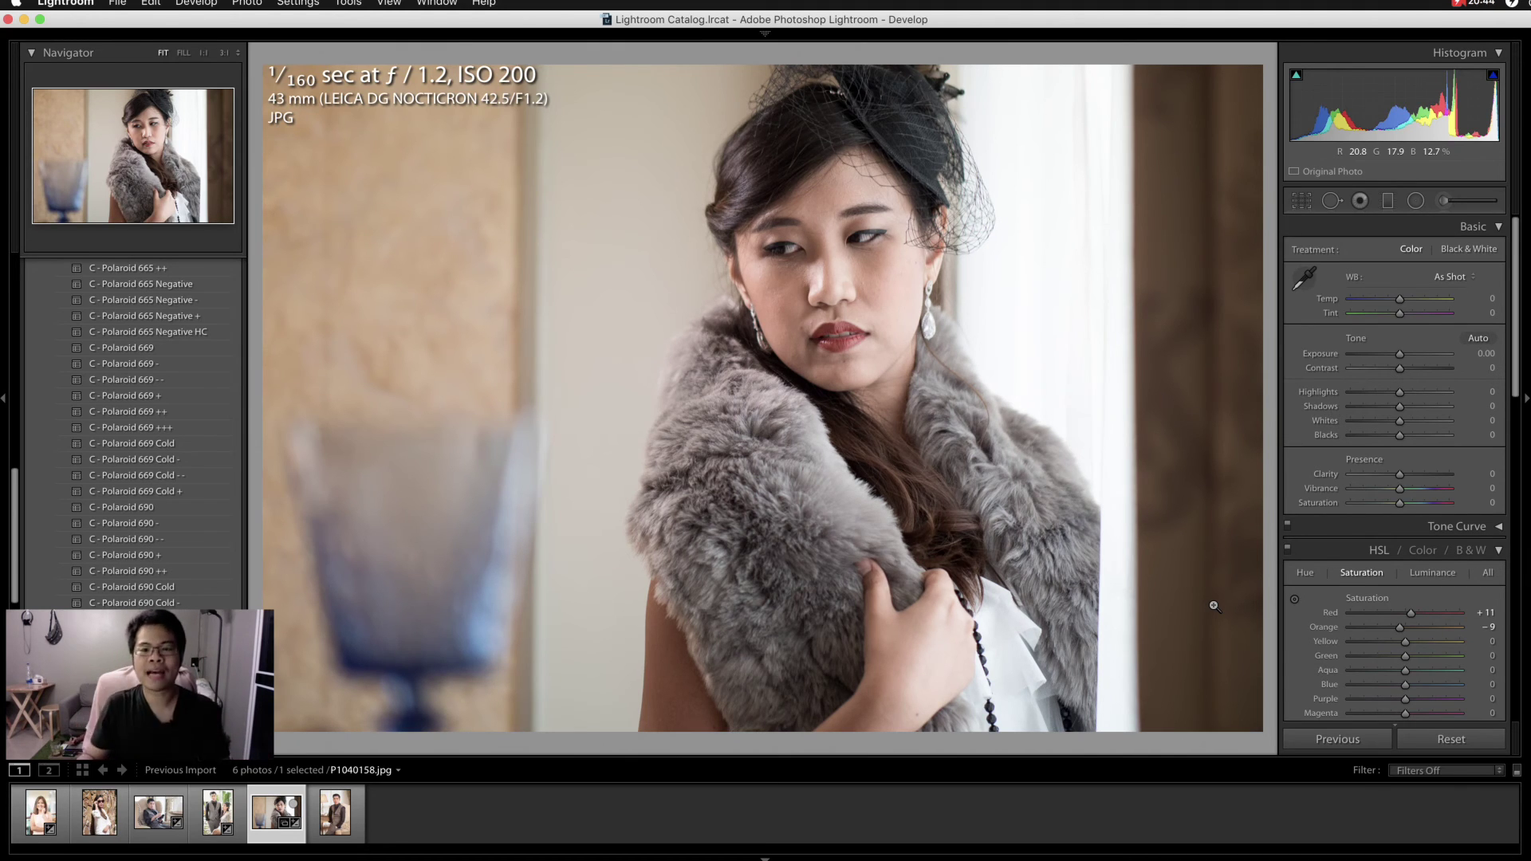
Lower highlights to -73, try temperature +14 with before/after comparison, then reset temperature to 0
{"action": "left_click", "coordinate": [1369, 393]}
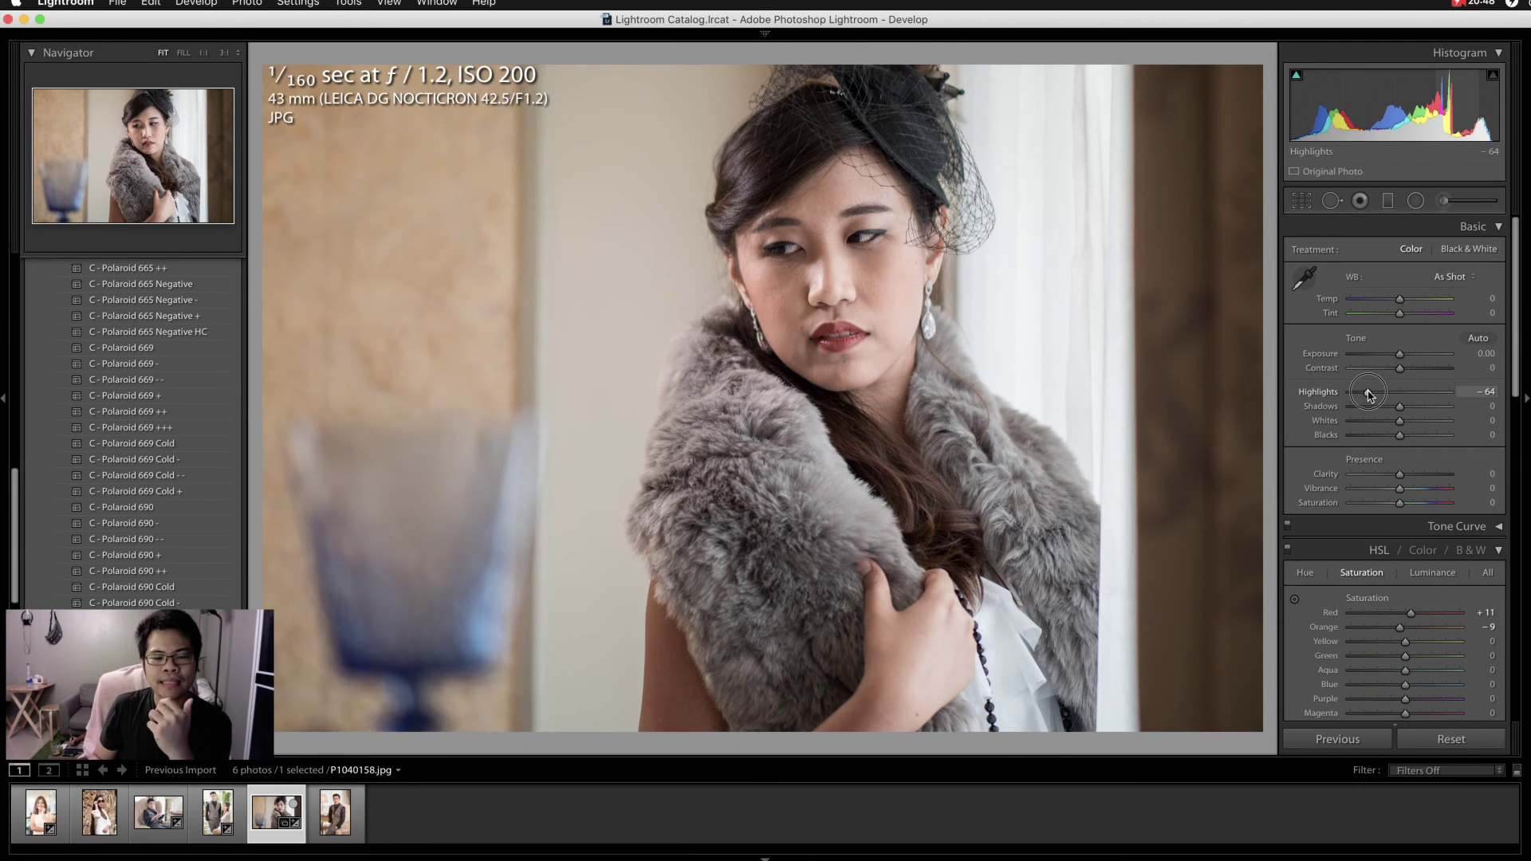
{"action": "left_click_drag", "start_coordinate": [1370, 393], "coordinate": [1364, 393]}
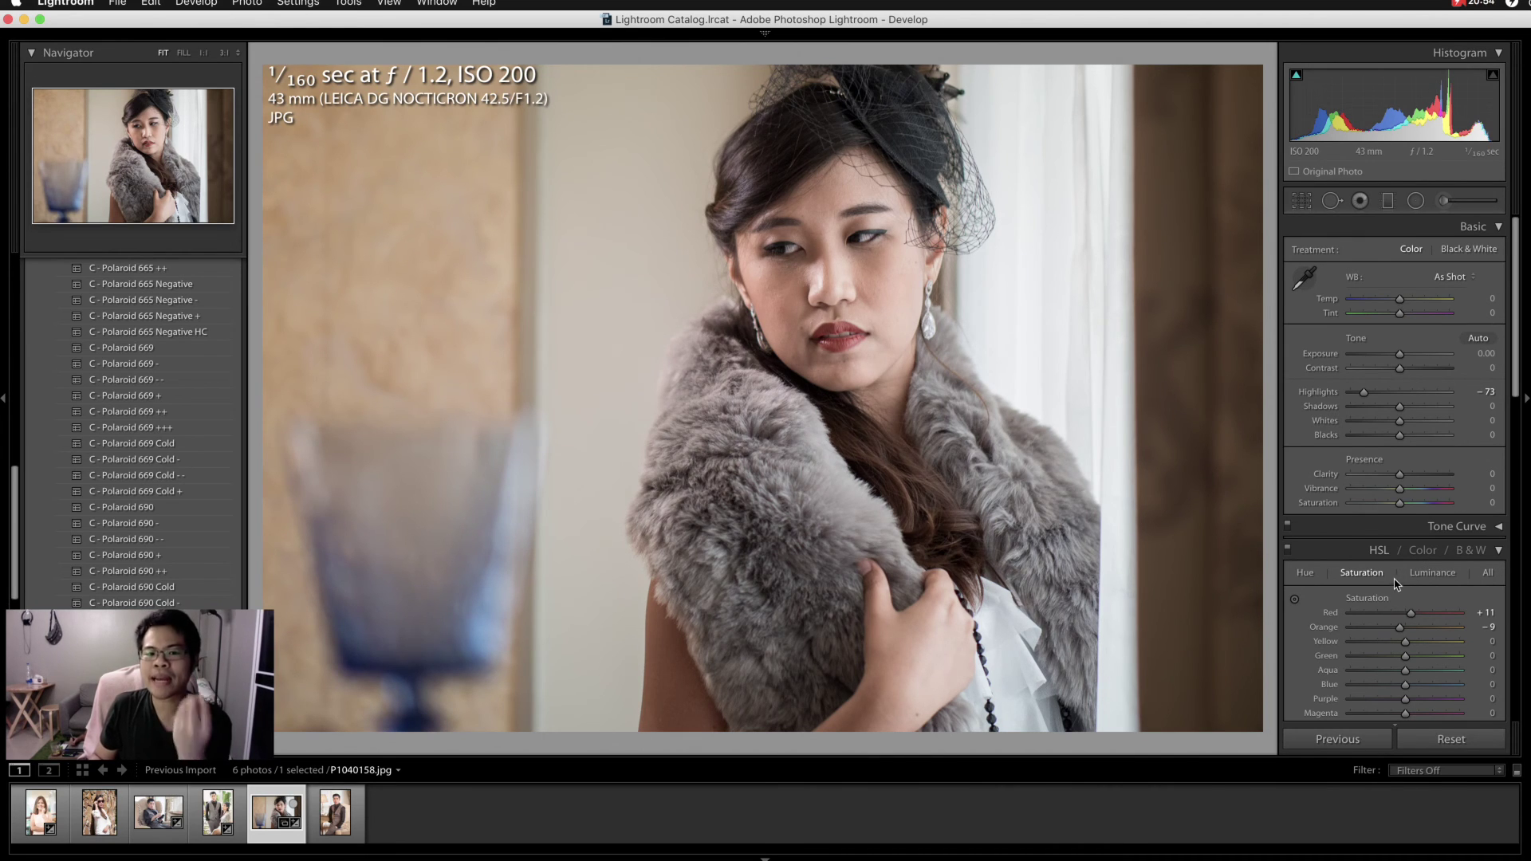
{"action": "left_click_drag", "start_coordinate": [1400, 299], "coordinate": [1408, 302]}
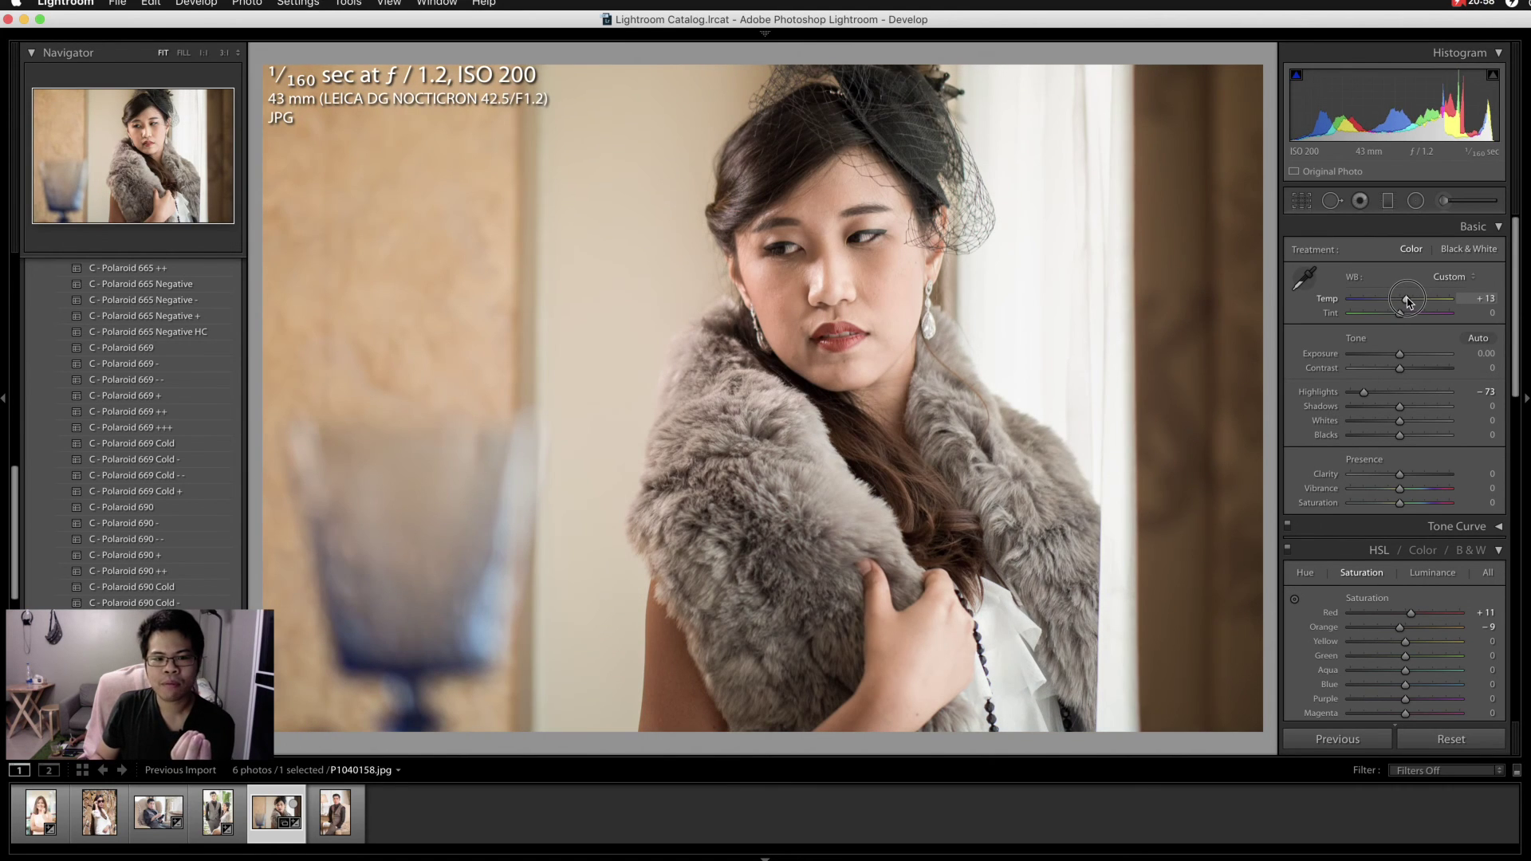
{"action": "left_click_drag", "start_coordinate": [1408, 301], "coordinate": [1408, 302]}
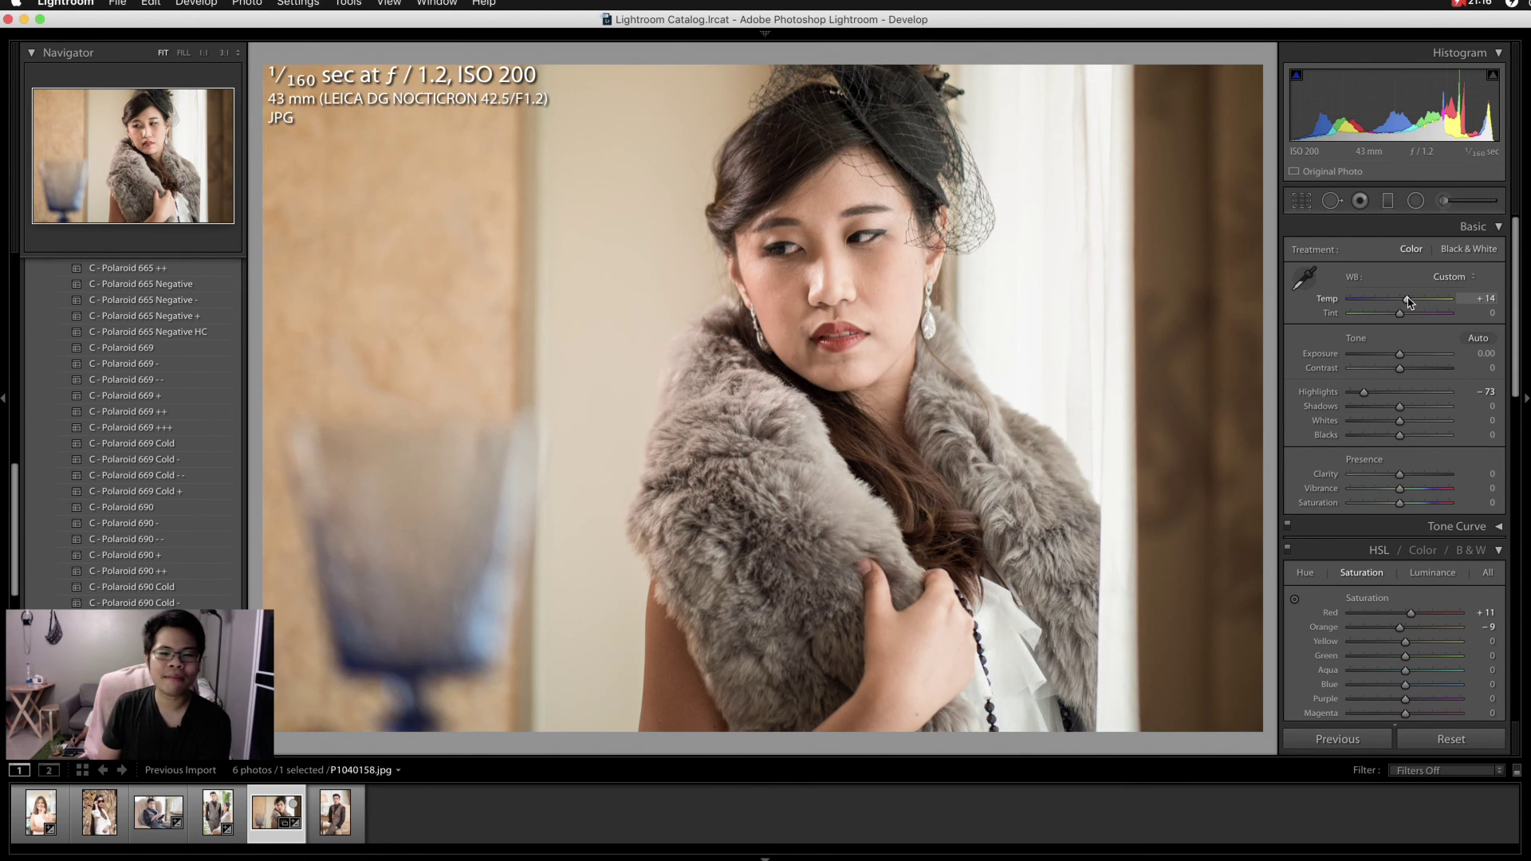
{"action": "key", "text": "backslash"}
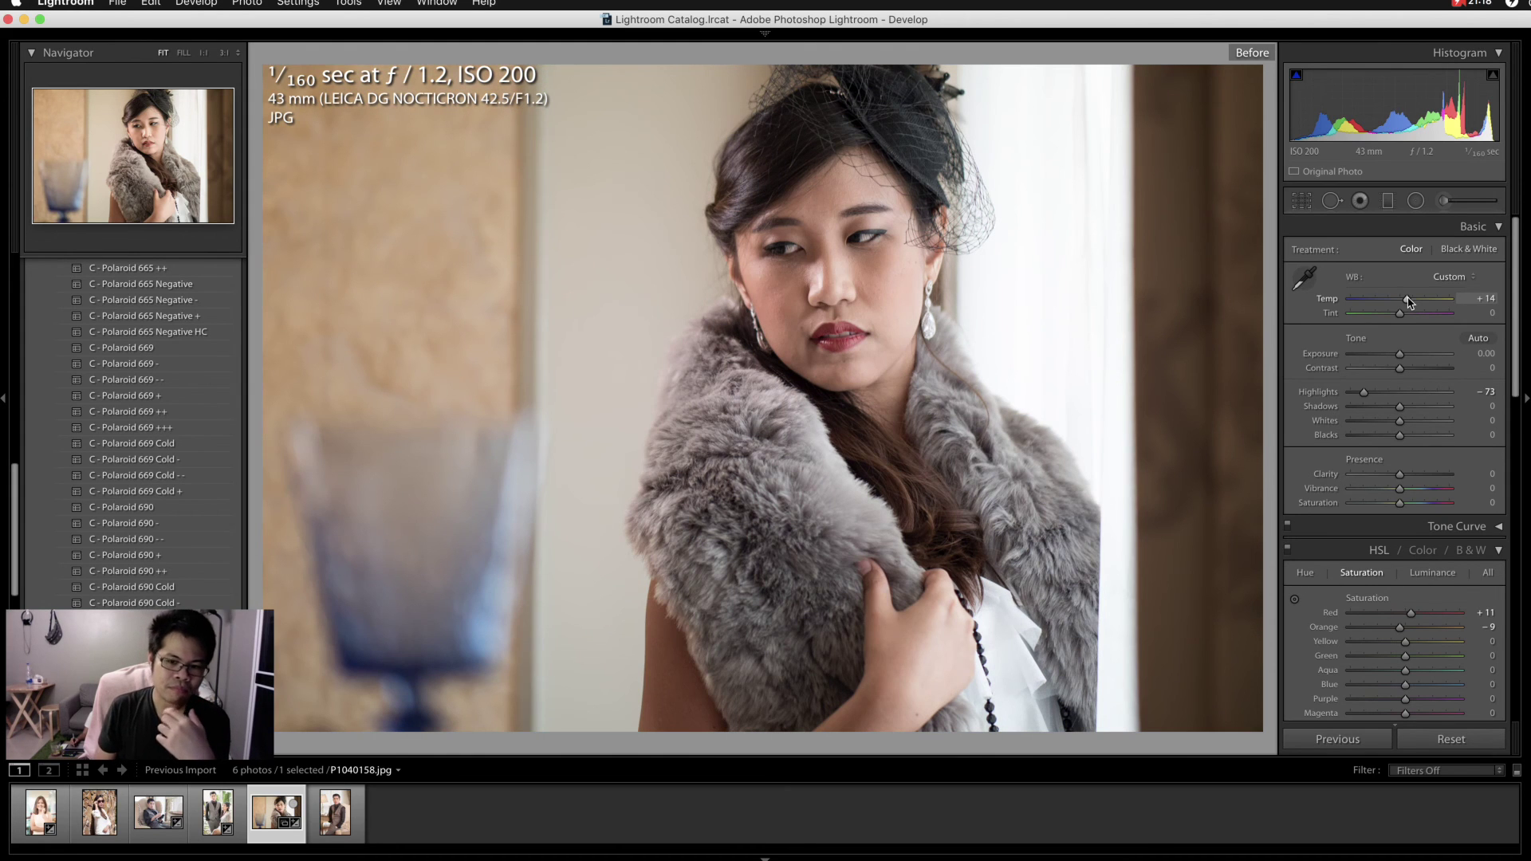
{"action": "key", "text": "backslash"}
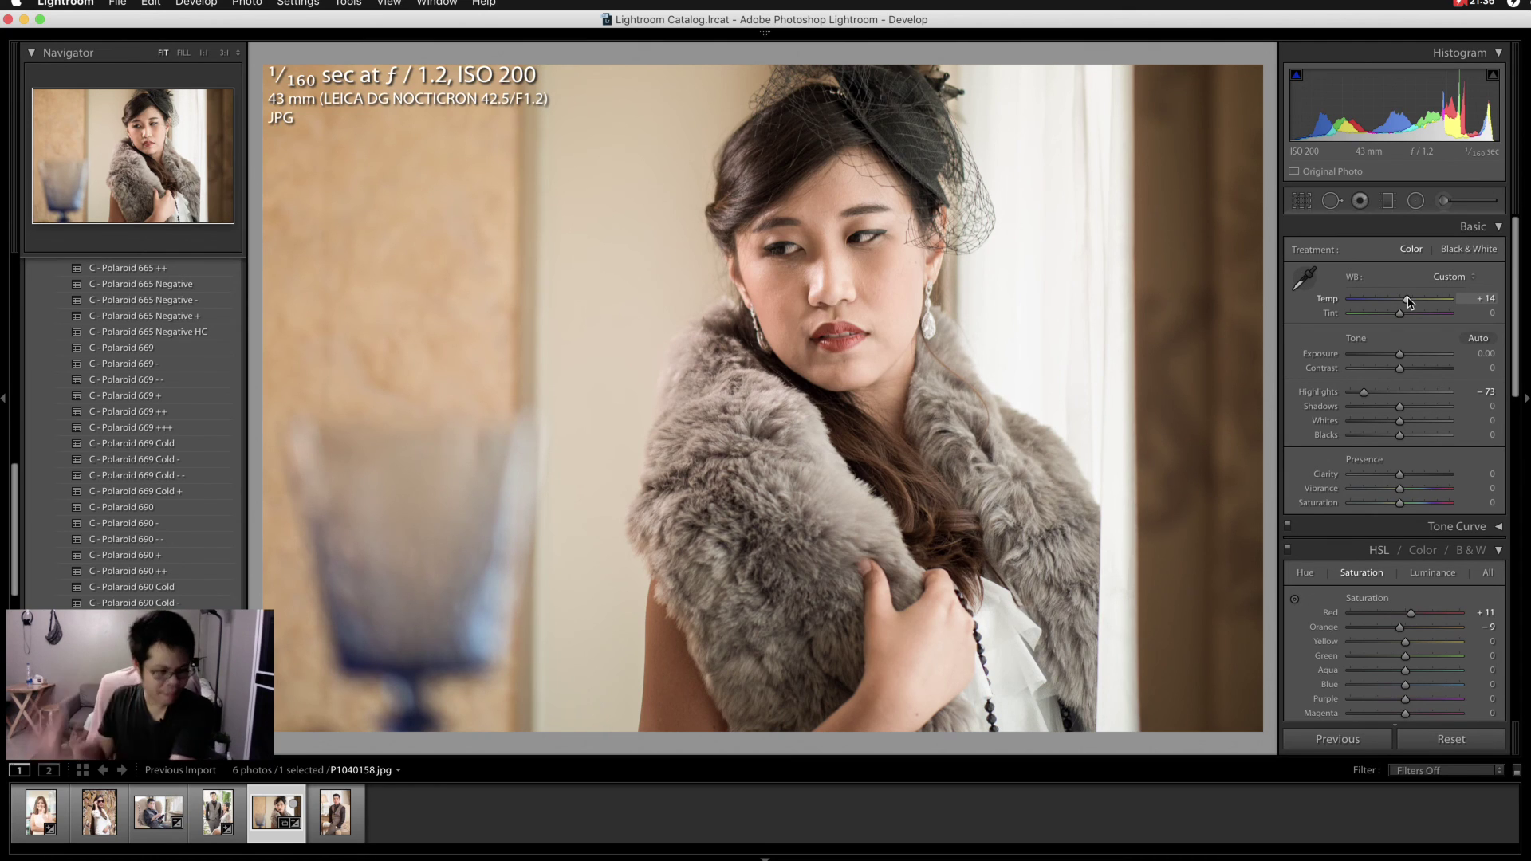
{"action": "double_click", "coordinate": [1322, 299]}
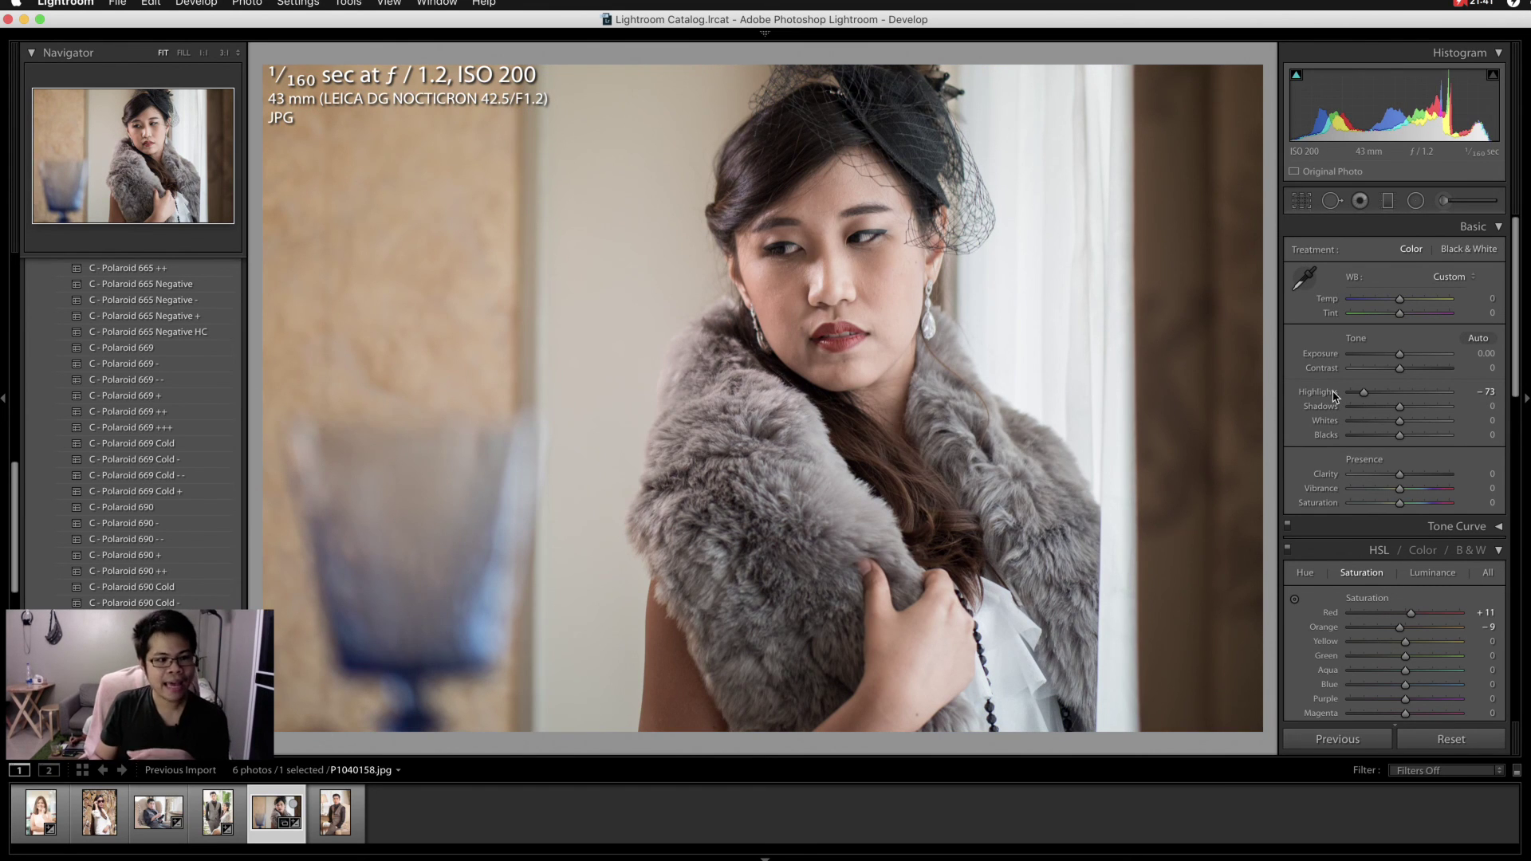
Preview the C - Fuji FP-100c Negative + preset, then undo it
{"action": "scroll", "coordinate": [107, 428], "scroll_direction": "up", "scroll_amount": 5}
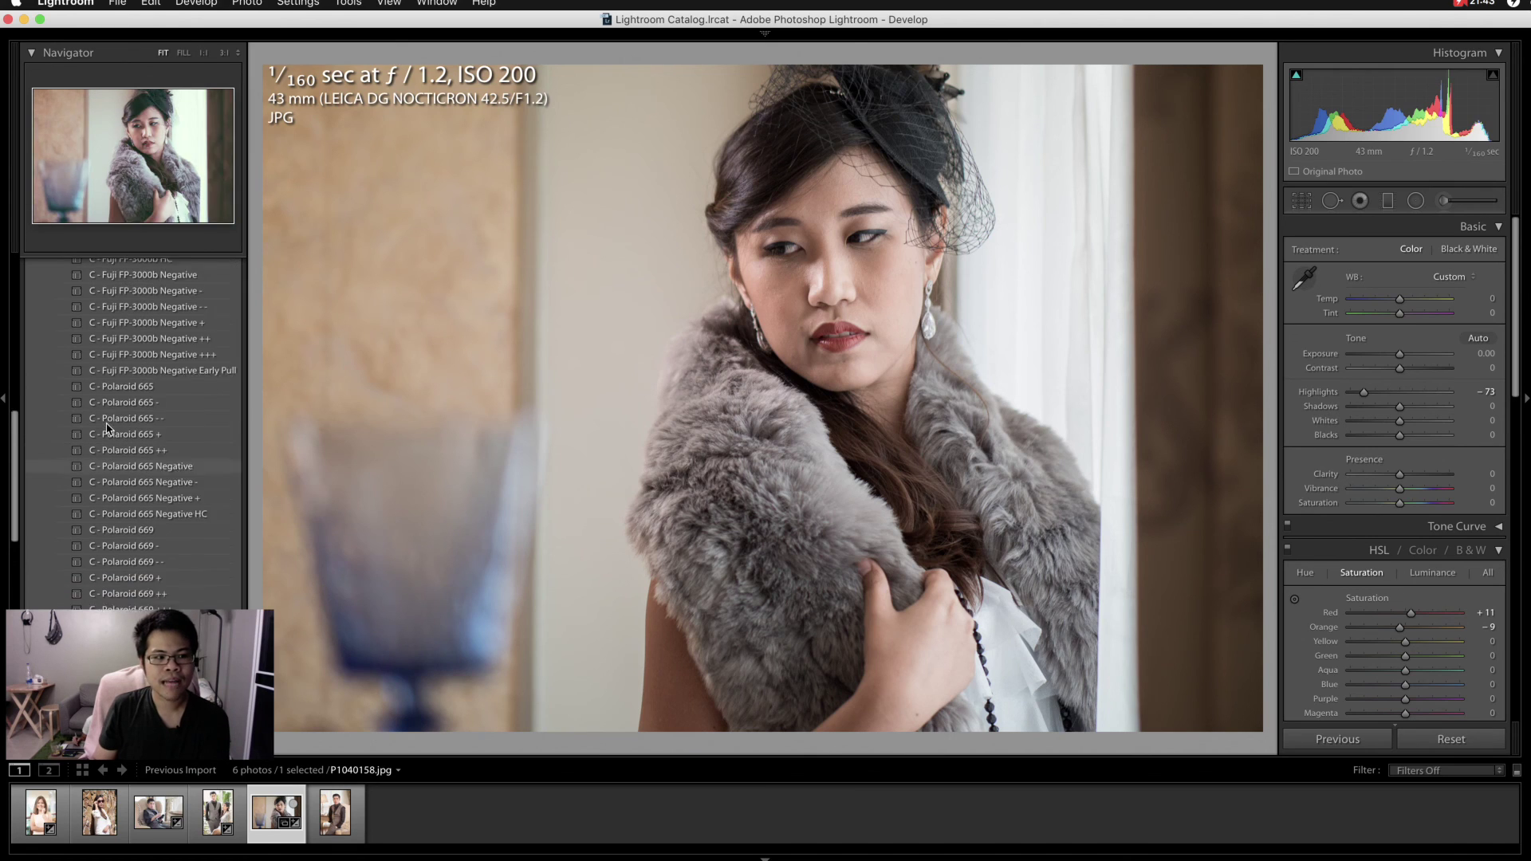
{"action": "scroll", "coordinate": [108, 429], "scroll_direction": "up", "scroll_amount": 5}
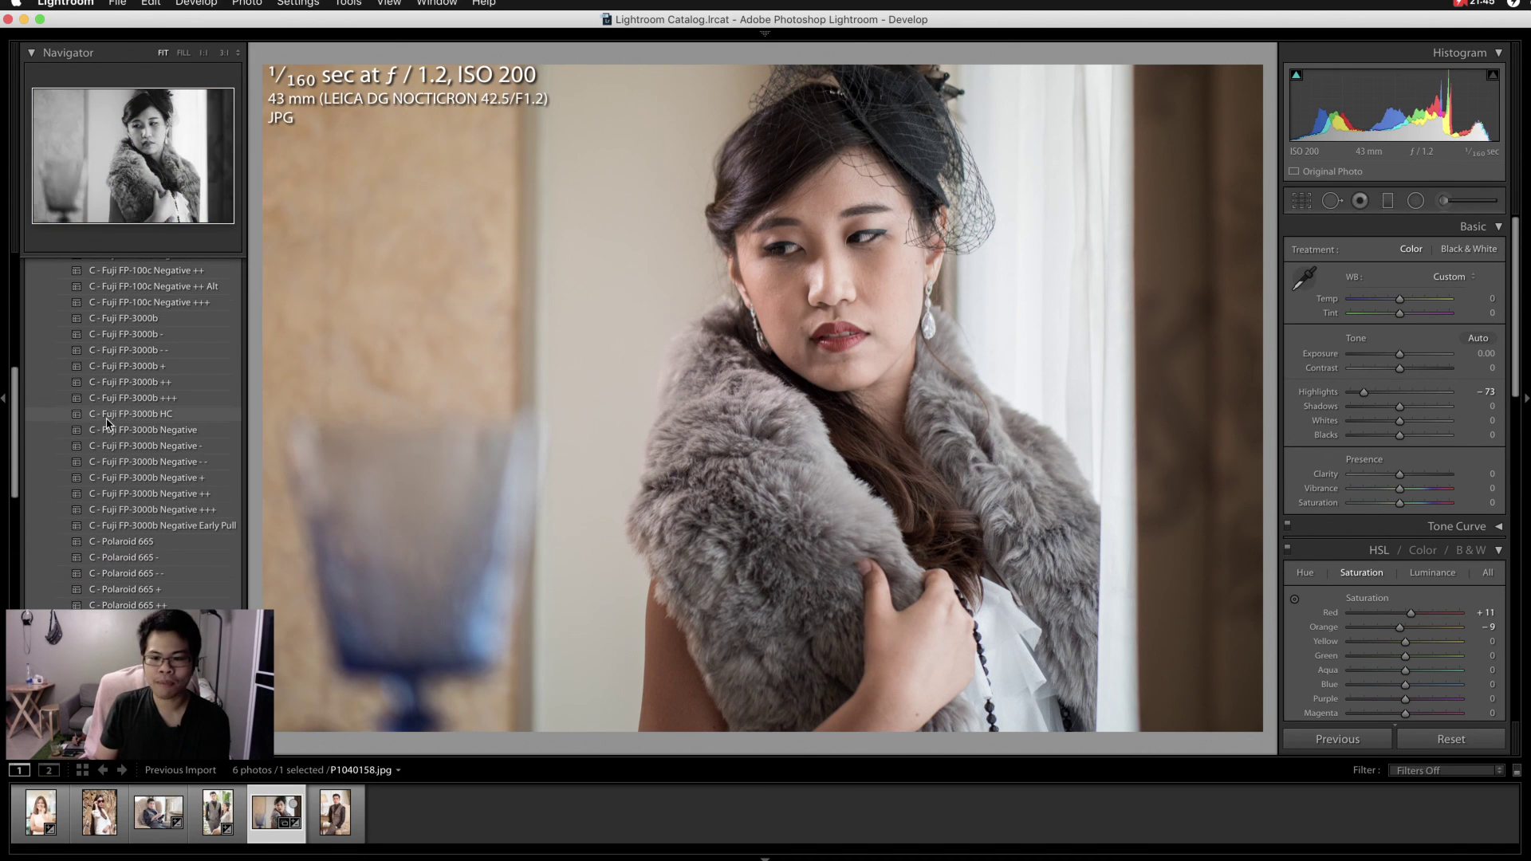
{"action": "scroll", "coordinate": [108, 423], "scroll_direction": "up", "scroll_amount": 3}
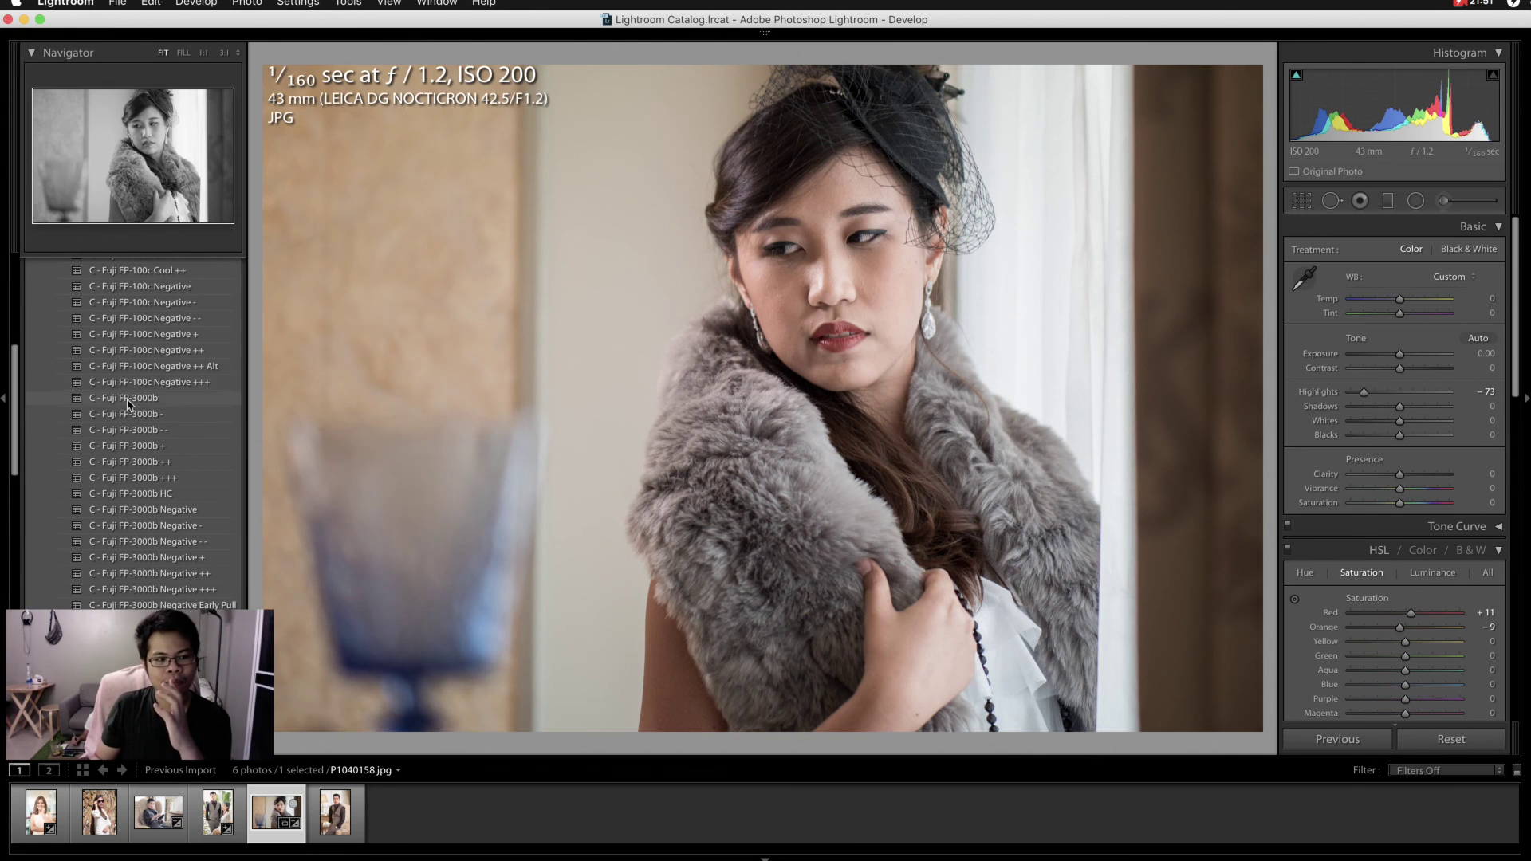
{"action": "left_click", "coordinate": [161, 336]}
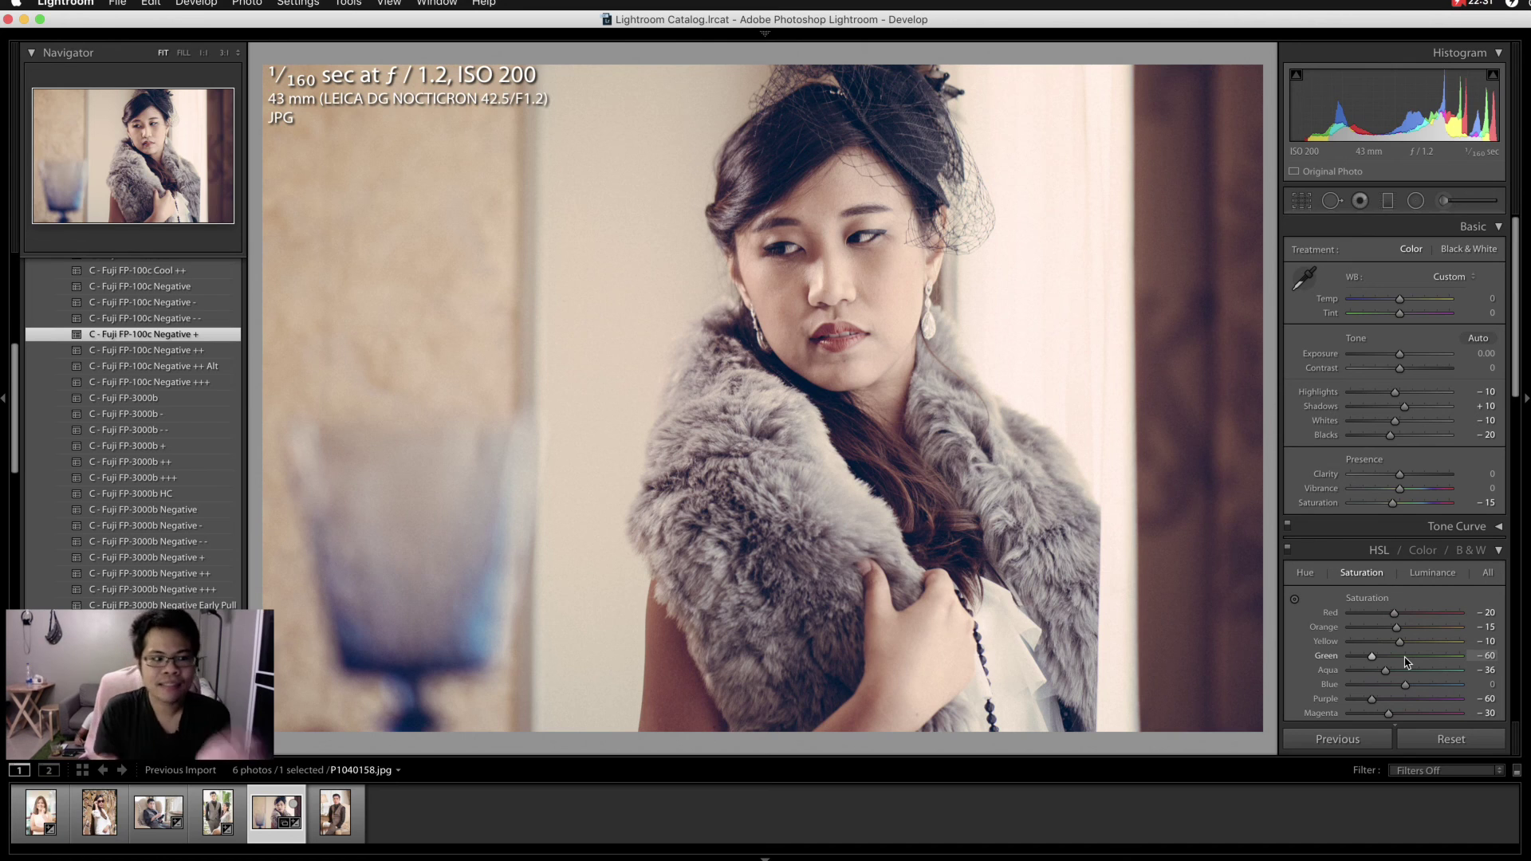
{"action": "key", "text": "ctrl+z"}
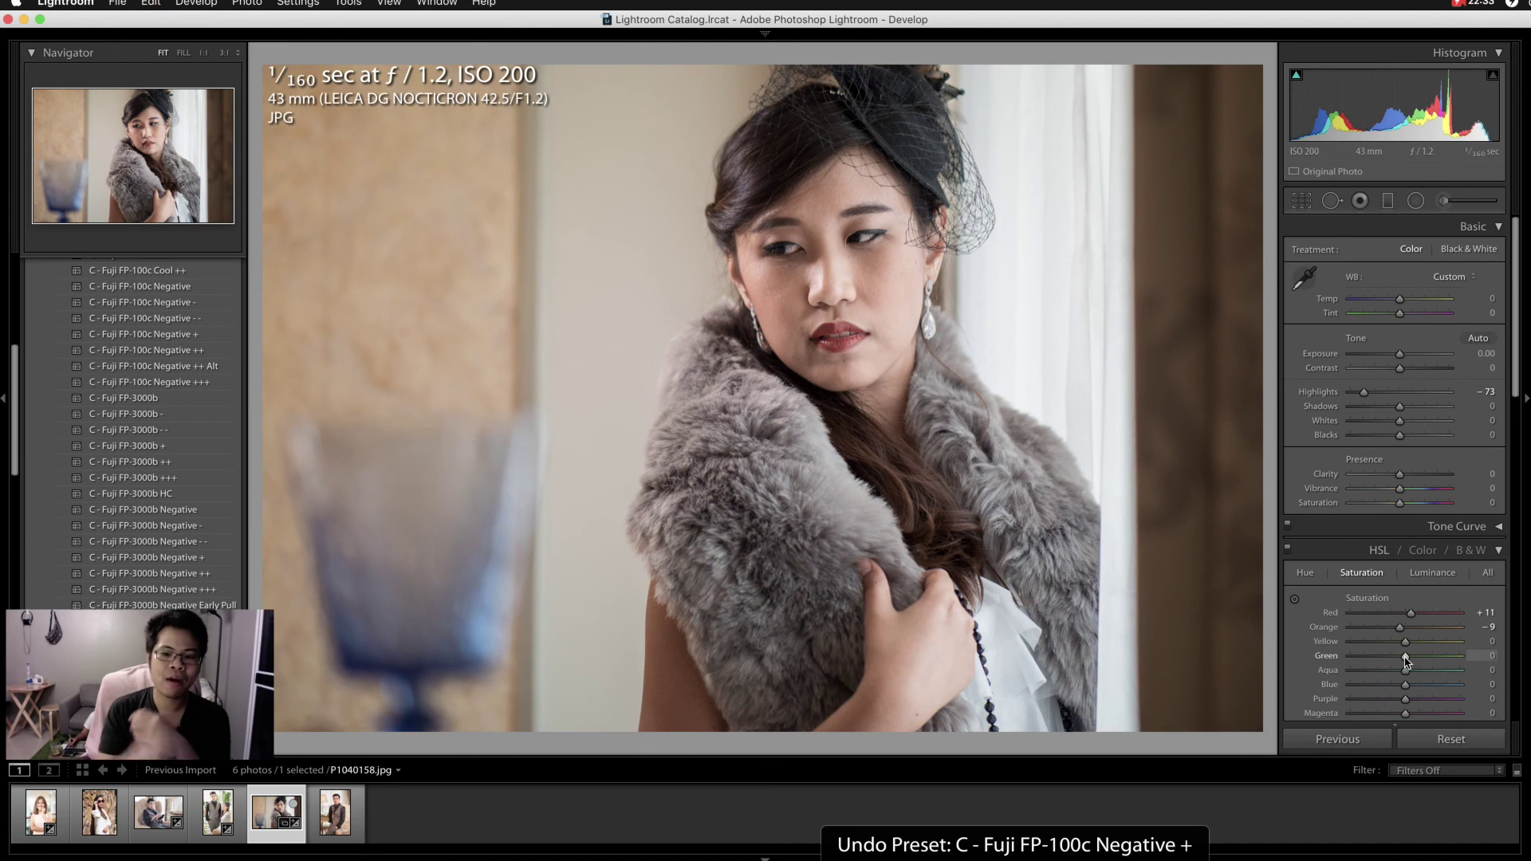